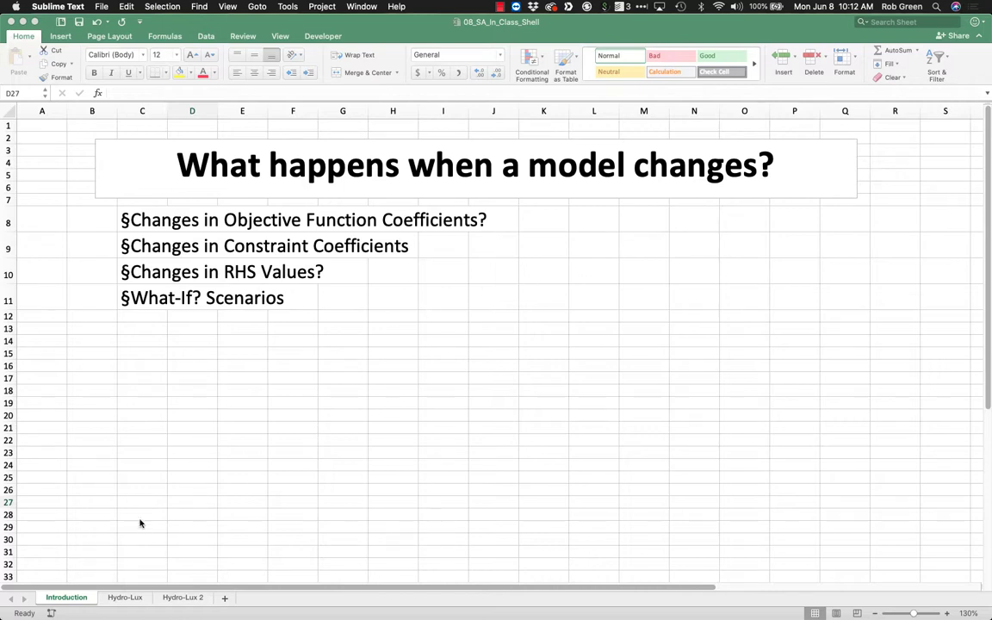
On the Hydro-Lux sheet, remove the stray text "HyrHydro-" from the problem description, keeping a blank line between the paragraphs.
left_click(116, 593)
left_click(123, 602)
left_click(189, 444)
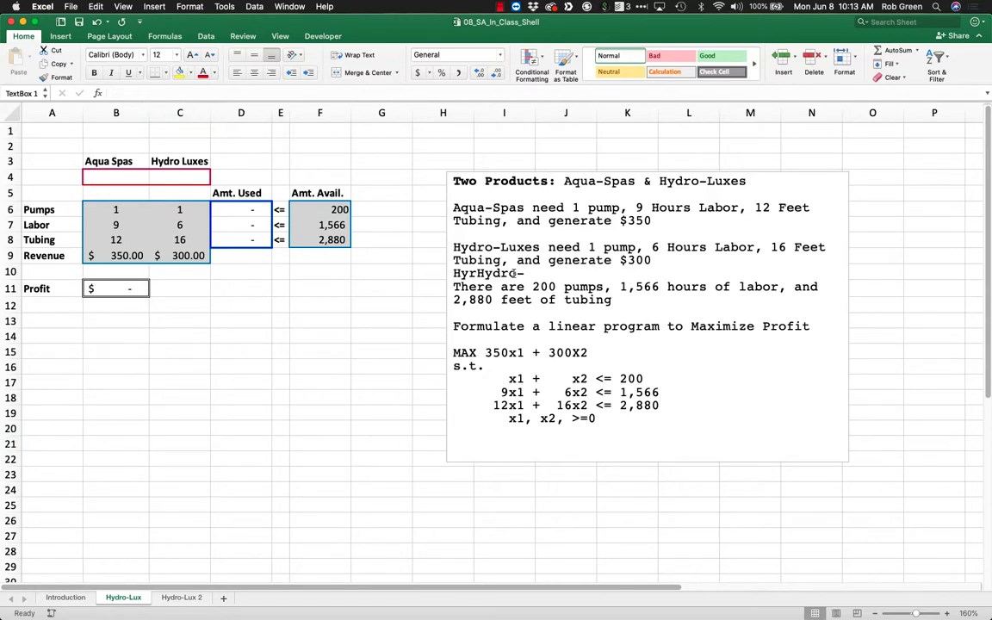
left_click_drag(523, 274, 456, 274)
key("BackSpace")
key("BackSpace")
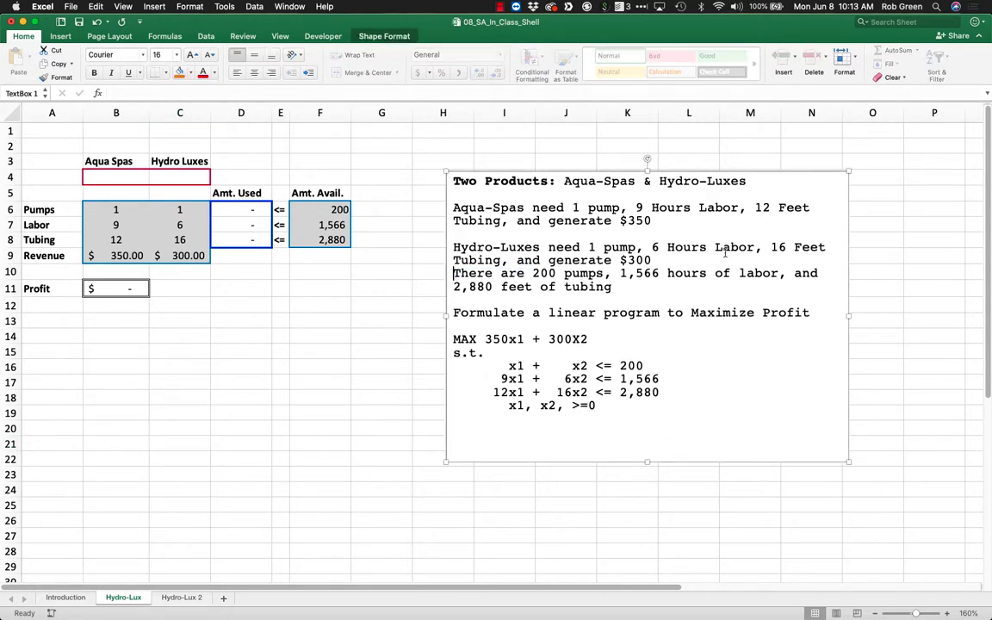
key("Return")
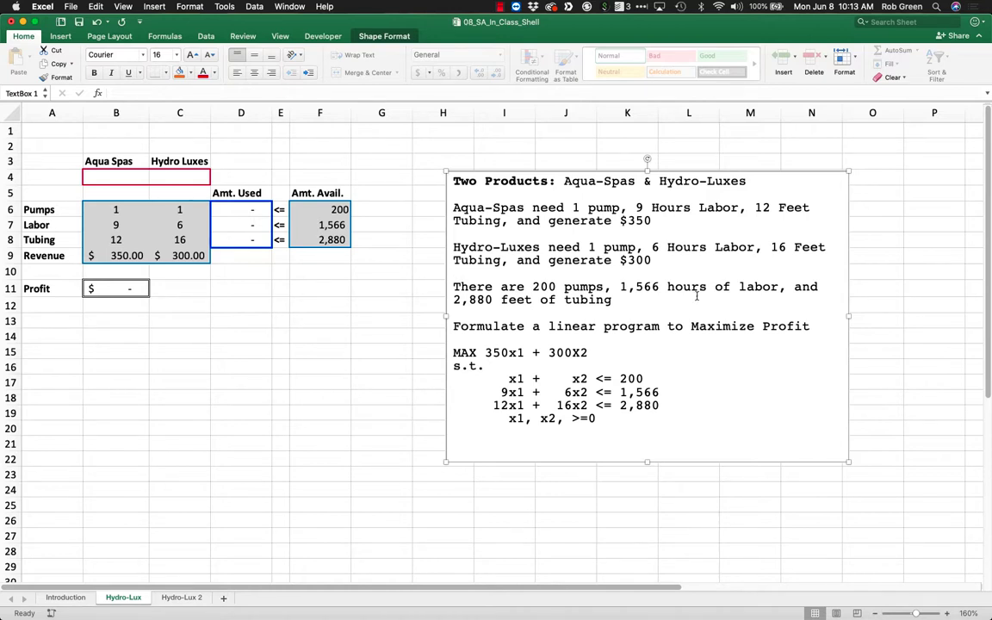
Set up Solver to maximize the profit cell B11 by changing the variable cells B4:C4.
left_click_drag(596, 419, 454, 351)
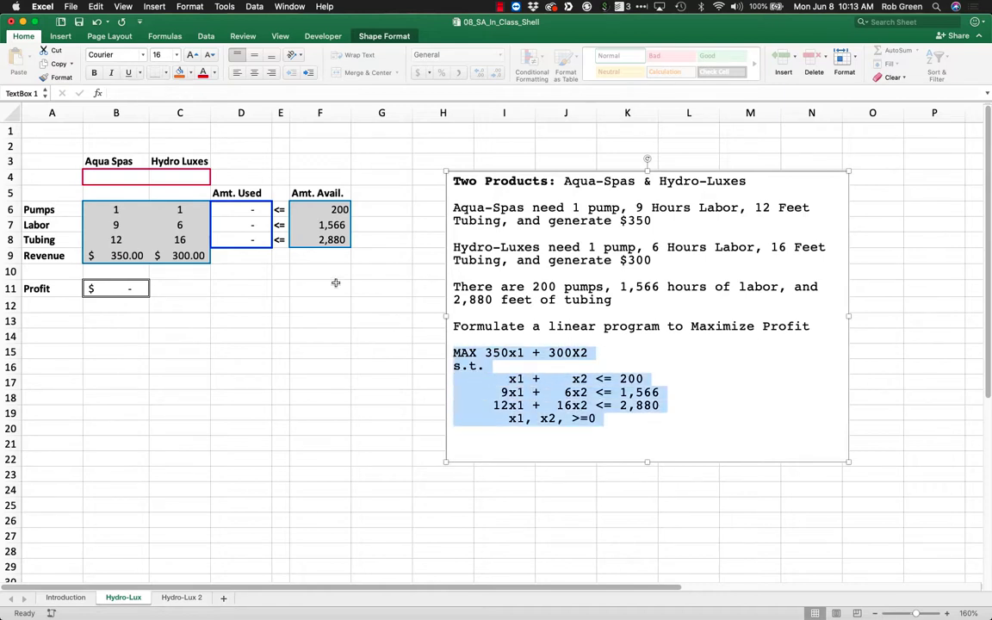
left_click(336, 283)
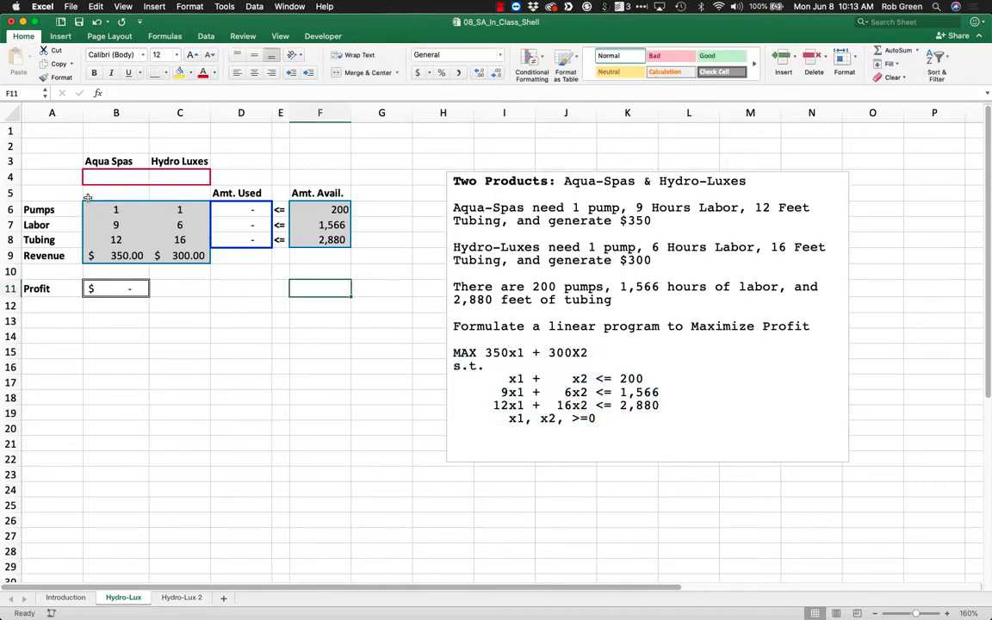
left_click(110, 288)
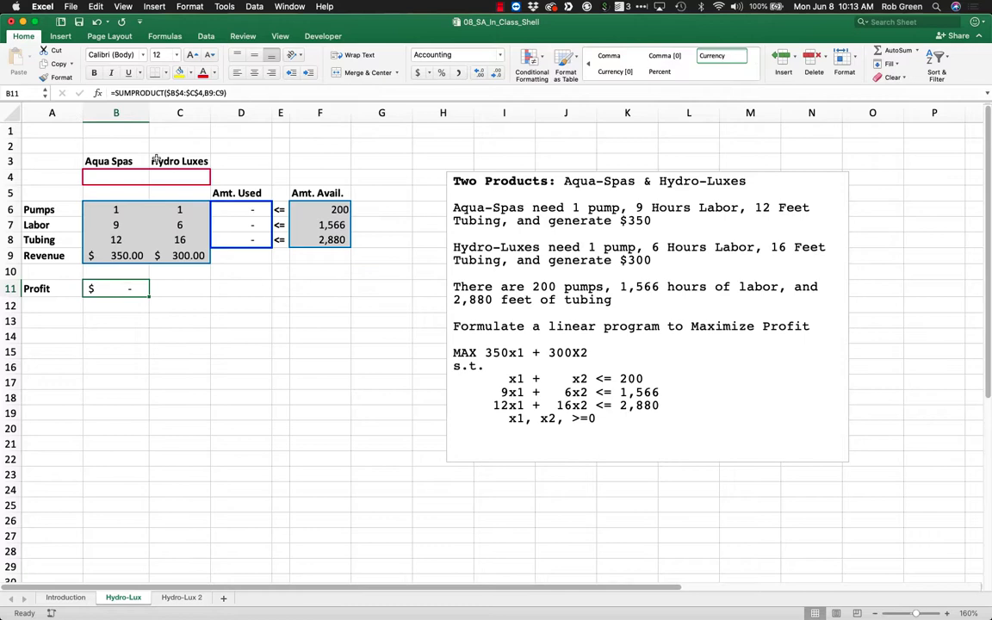
left_click(206, 37)
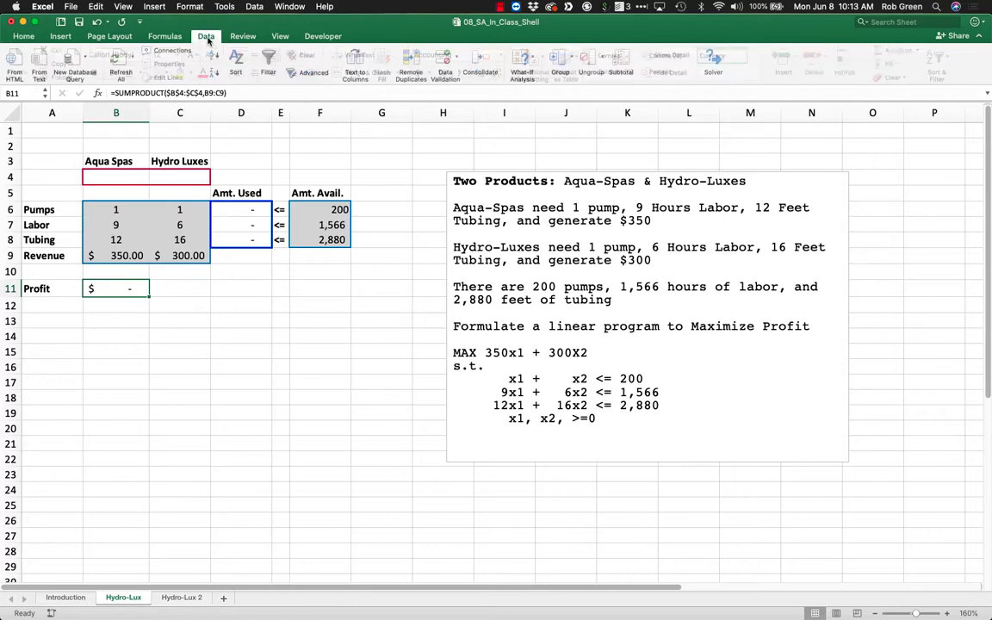
left_click(713, 60)
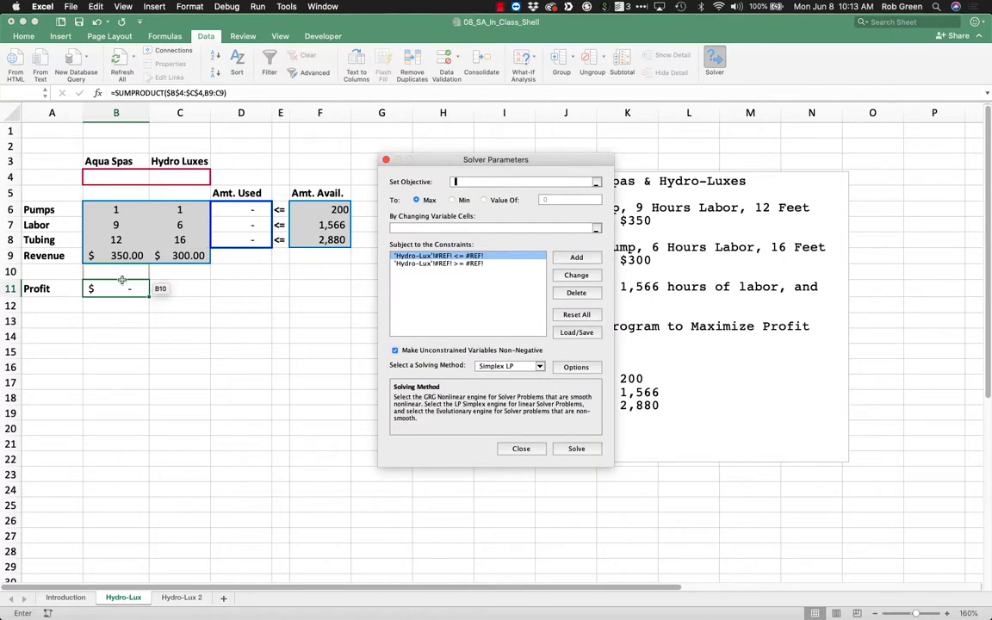
left_click(121, 287)
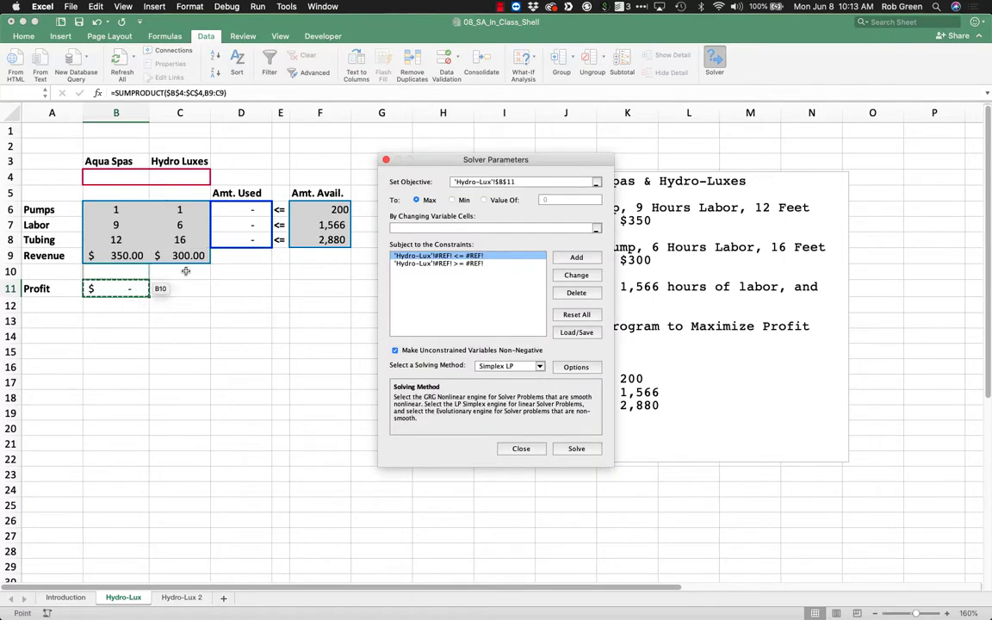
left_click(424, 228)
left_click_drag(108, 176, 185, 177)
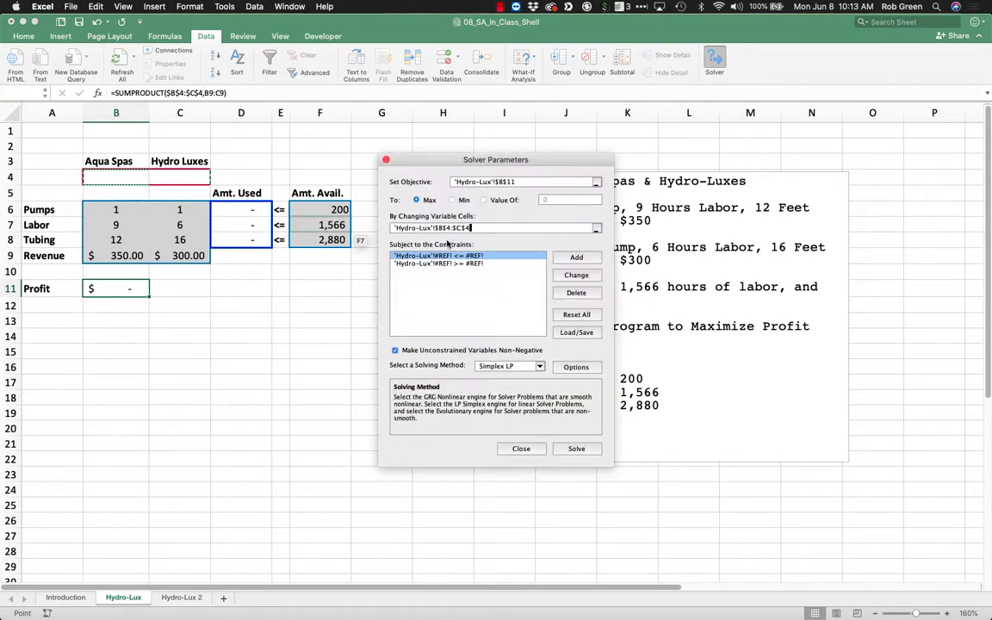
Replace the broken #REF! Solver constraints with one requiring D6:D8 <= F6:F8.
left_click(574, 293)
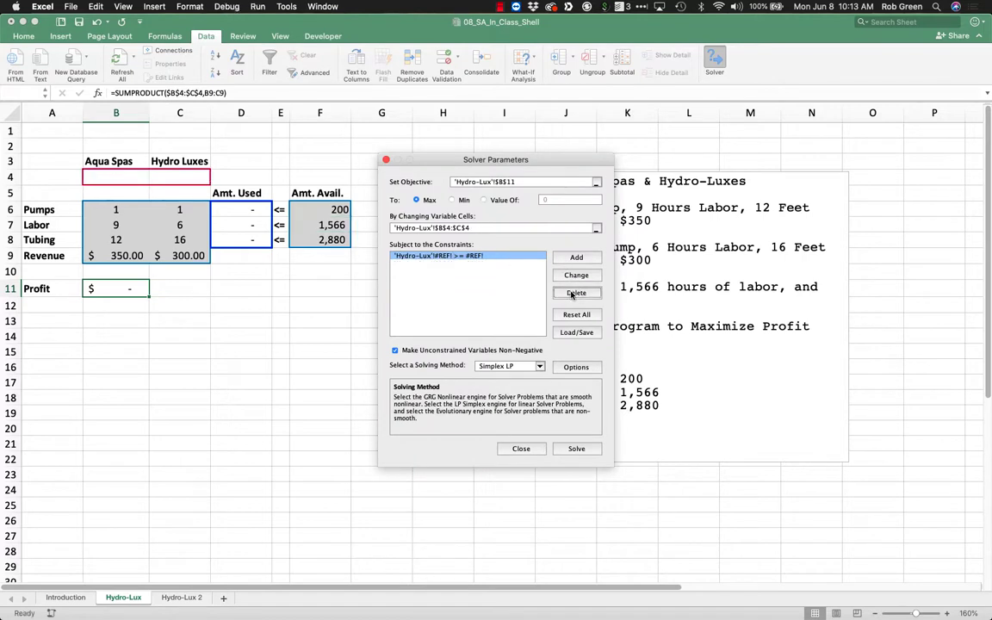
left_click(576, 257)
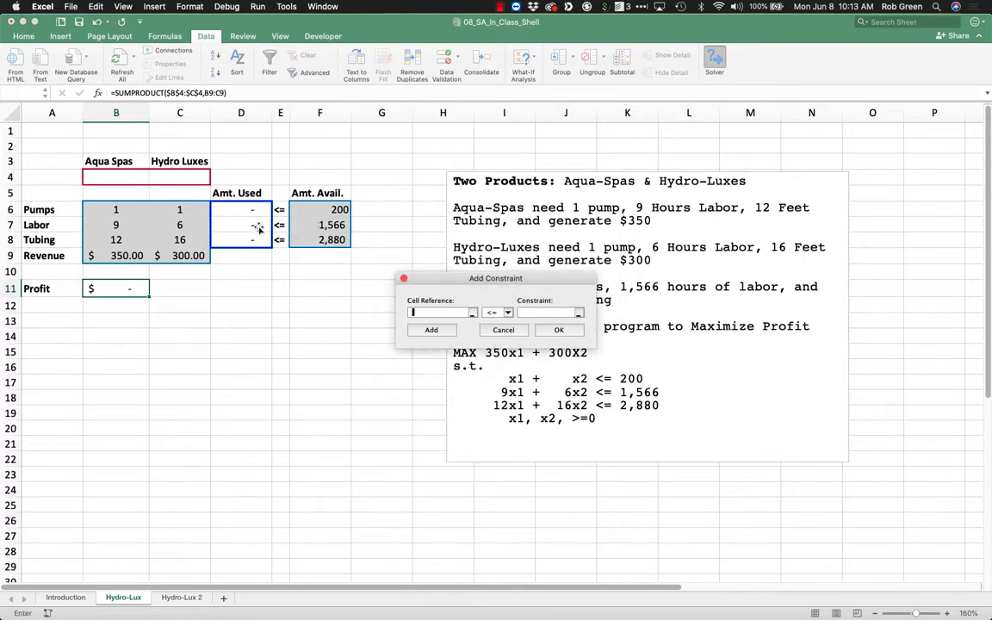
left_click_drag(252, 211, 260, 239)
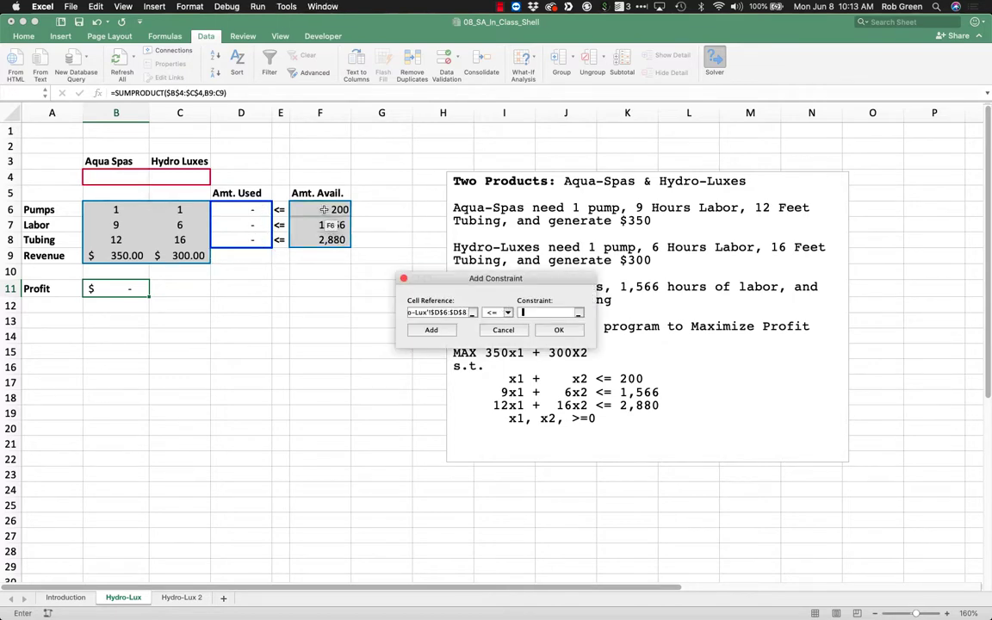
left_click_drag(323, 210, 323, 239)
left_click(559, 330)
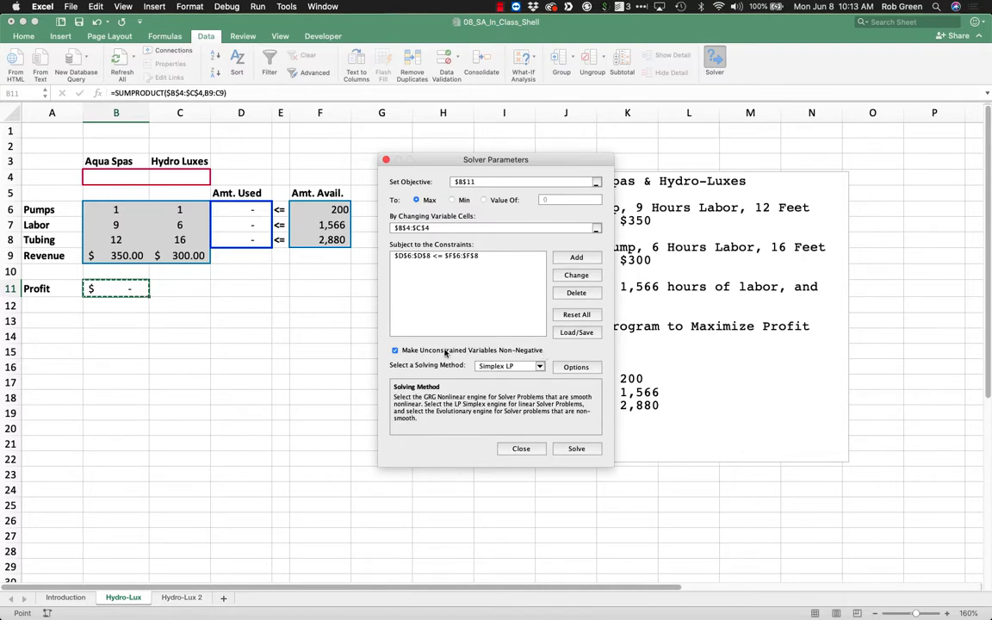
Solve the model with Simplex LP, keeping the solution and generating the Answer, Sensitivity and Limits reports.
left_click(576, 449)
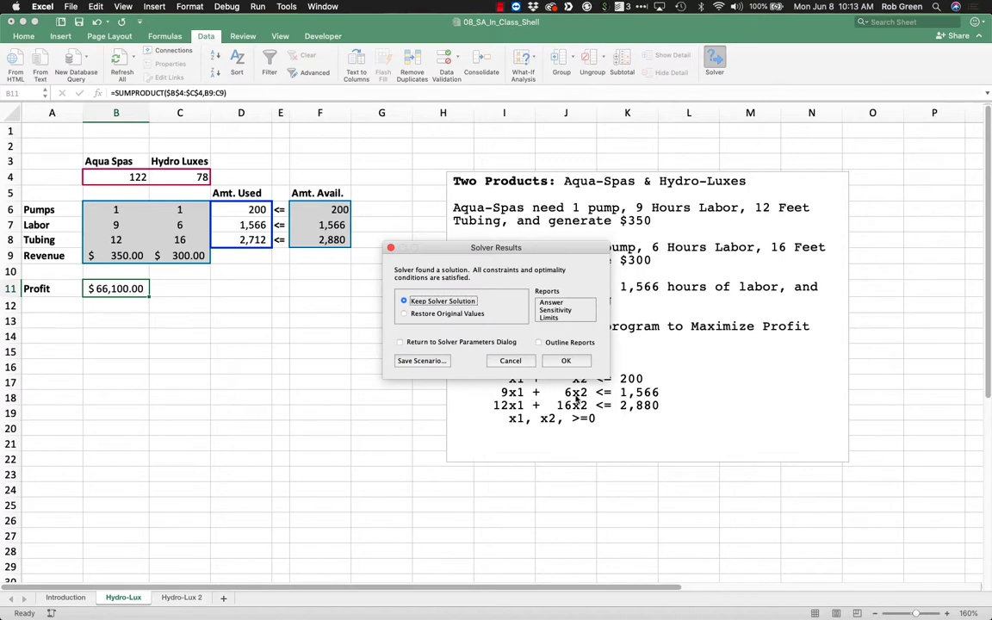
left_click(559, 303)
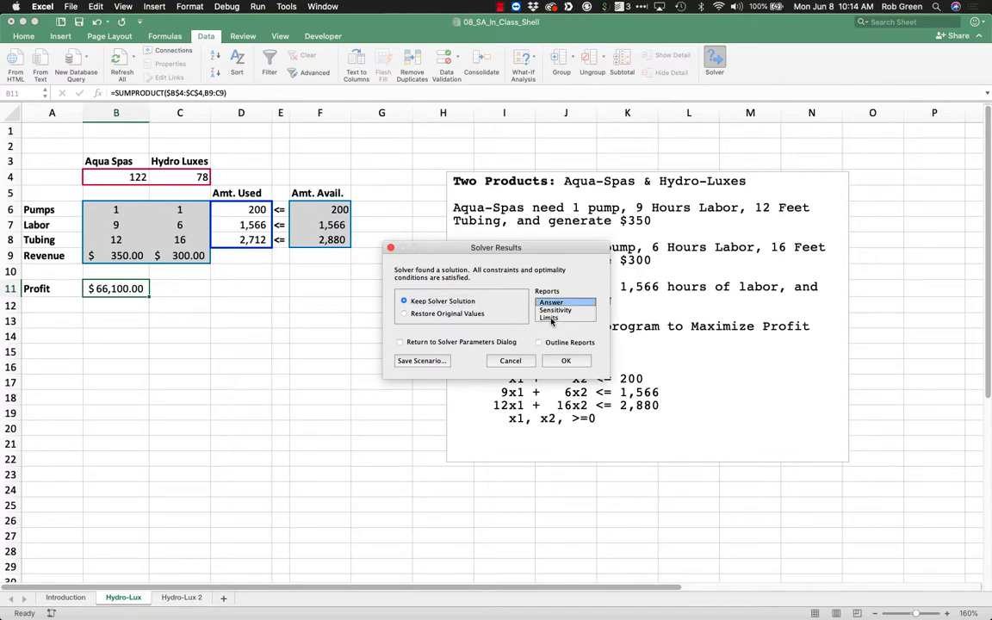
left_click(553, 312, "shift")
left_click(554, 318, "shift")
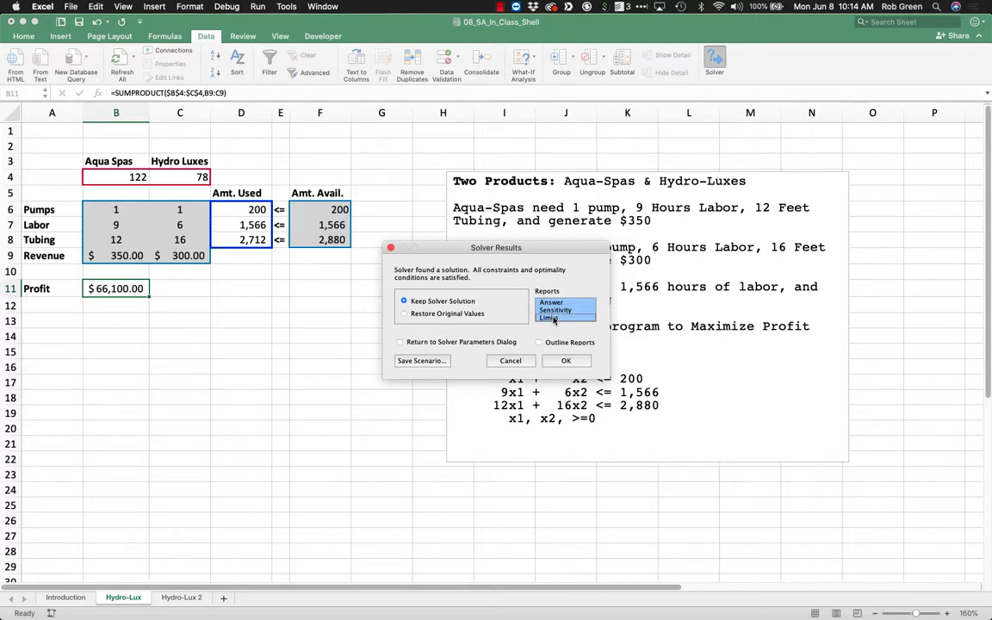
left_click(566, 361)
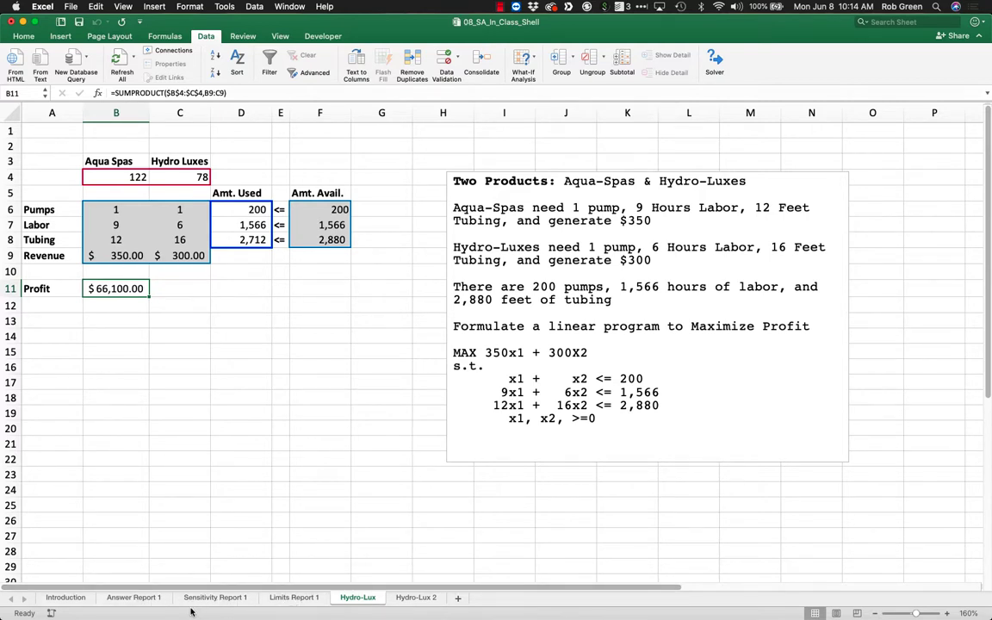
Examine the result message, solution time and iterations in the header of the Answer Report 1 sheet.
left_click(132, 598)
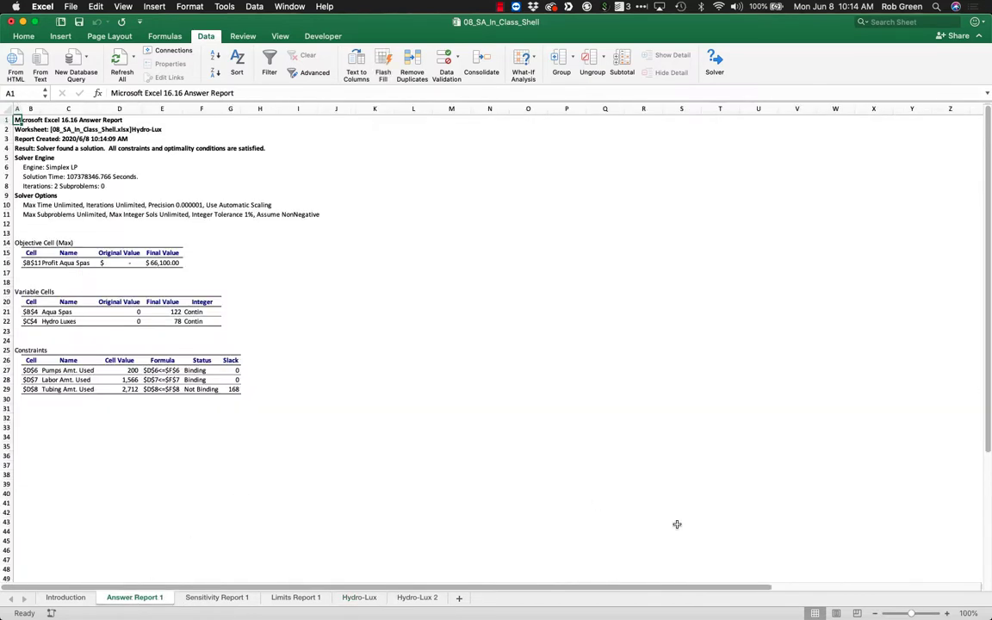
left_click(949, 614)
left_click(948, 615)
left_click(948, 614)
left_click(949, 614)
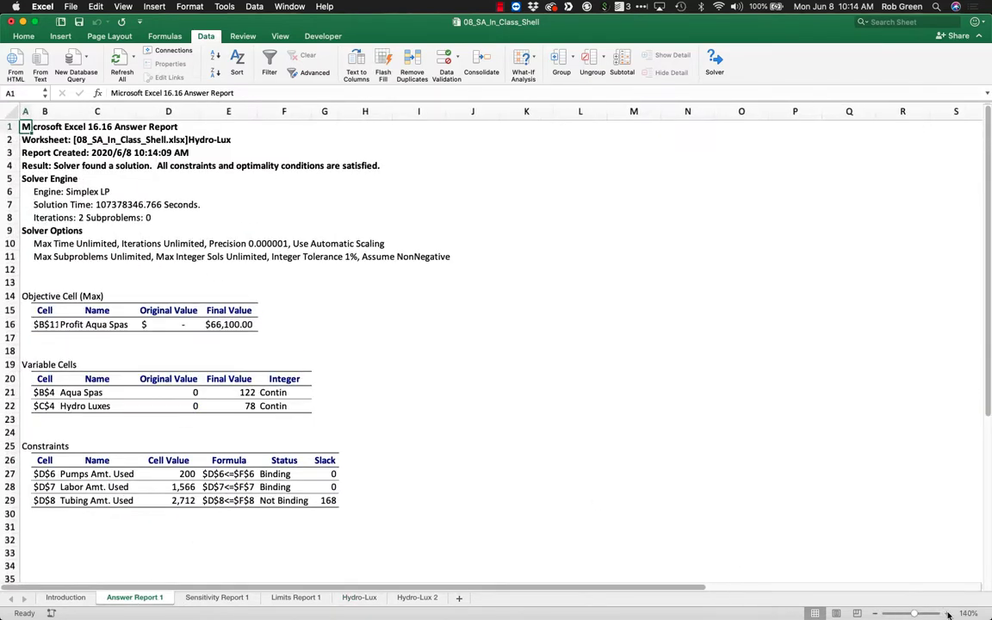
left_click(949, 614)
left_click(948, 614)
left_click(404, 266)
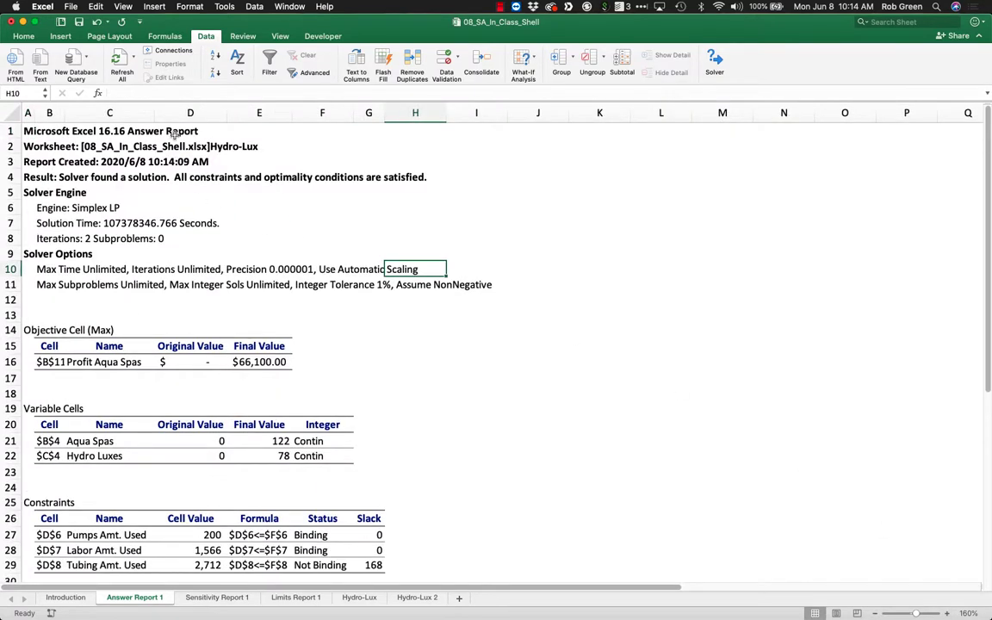
left_click_drag(159, 125, 186, 179)
left_click(98, 179)
left_click_drag(97, 179, 368, 185)
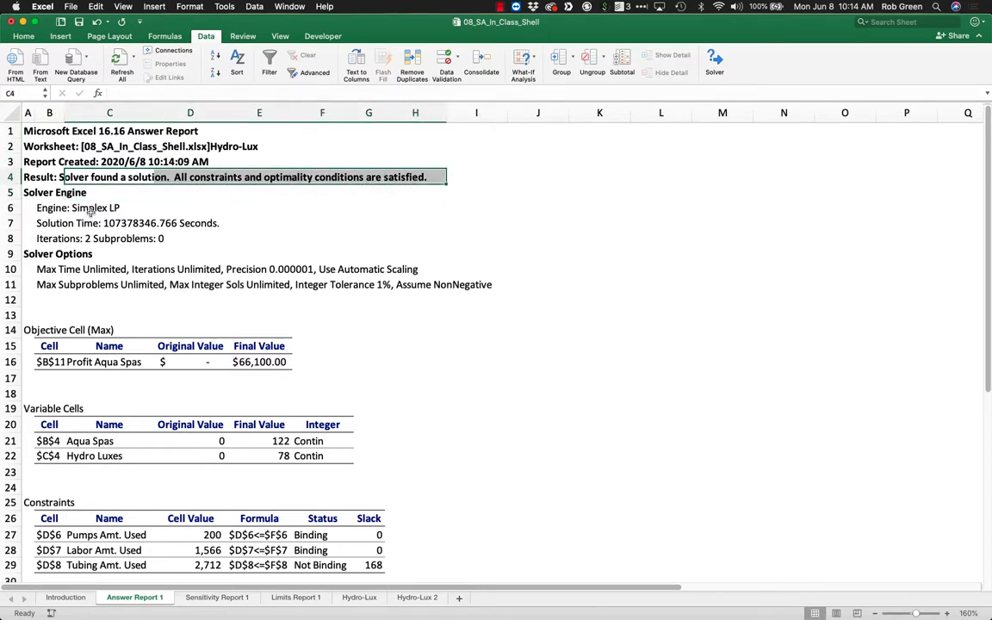
left_click_drag(99, 224, 267, 224)
left_click(115, 242)
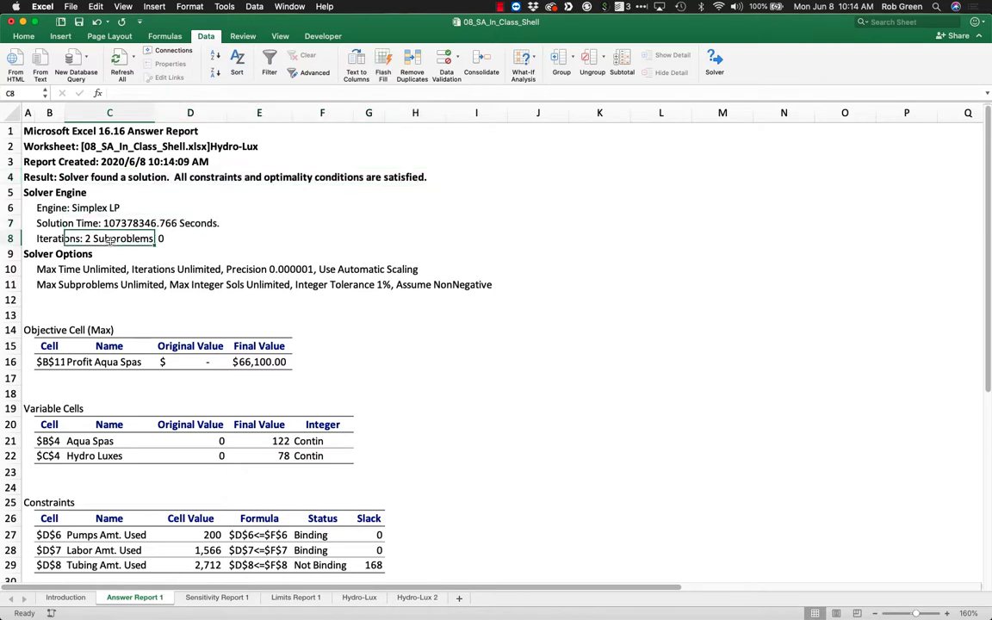
left_click_drag(60, 223, 170, 234)
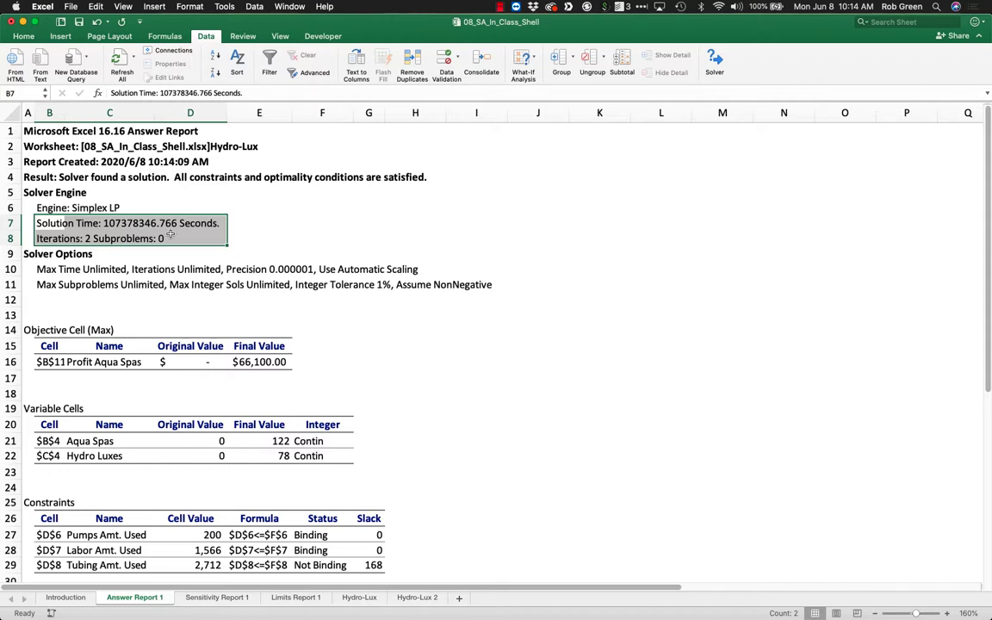
Widen column B of the answer report slightly so the objective's cell reference stands clear of its name.
left_click(404, 313)
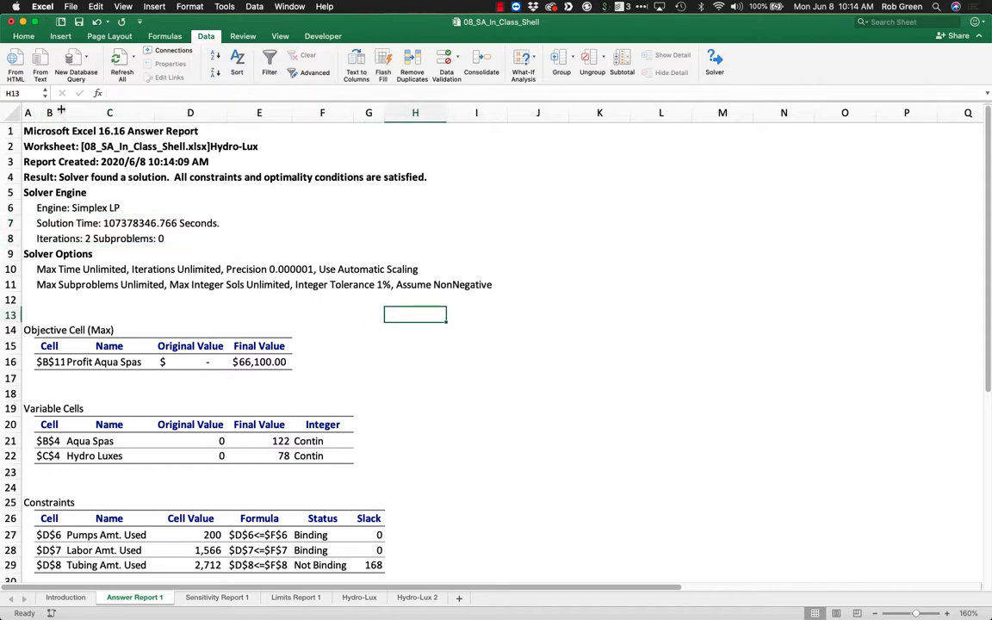
left_click_drag(61, 110, 67, 110)
scroll(414, 410, "down", 4)
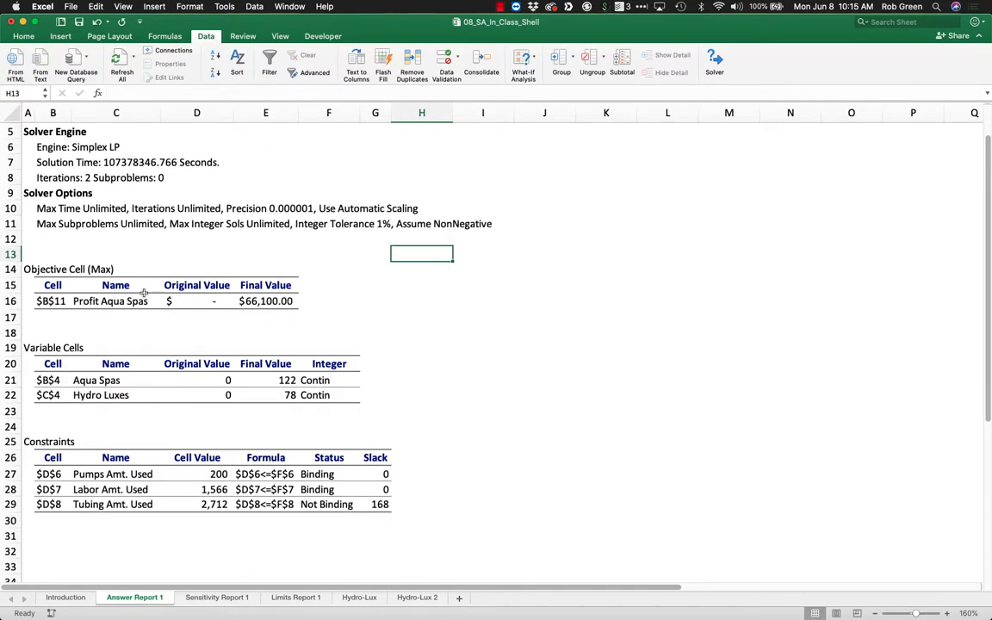
Compare the answer report's objective cell row with the profit cell and Aqua Spas column on the Hydro-Lux sheet.
left_click_drag(47, 301, 276, 301)
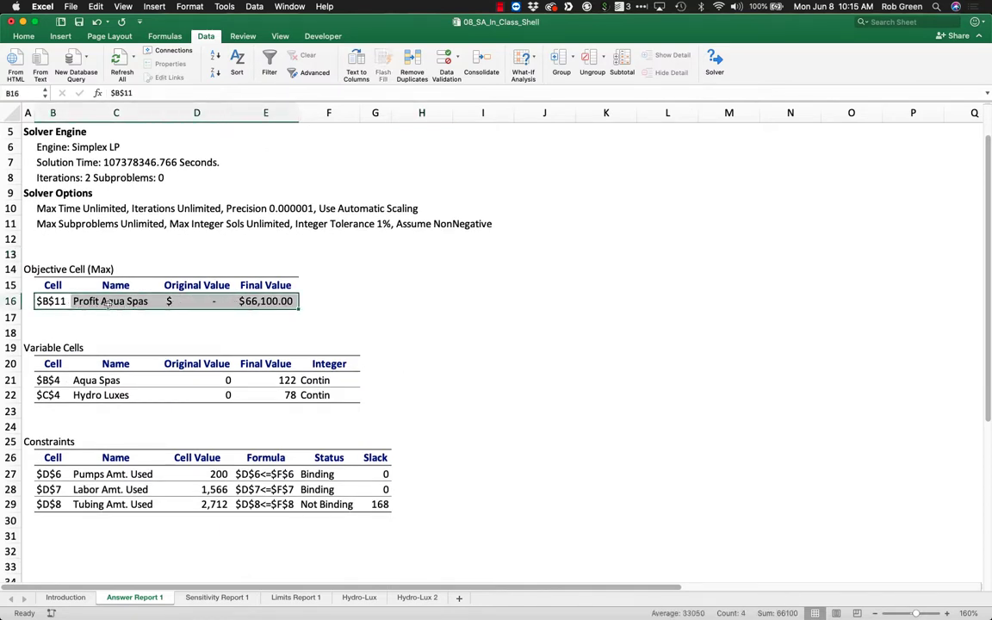
left_click(360, 597)
left_click_drag(50, 288, 121, 146)
left_click(122, 192)
left_click_drag(62, 288, 126, 283)
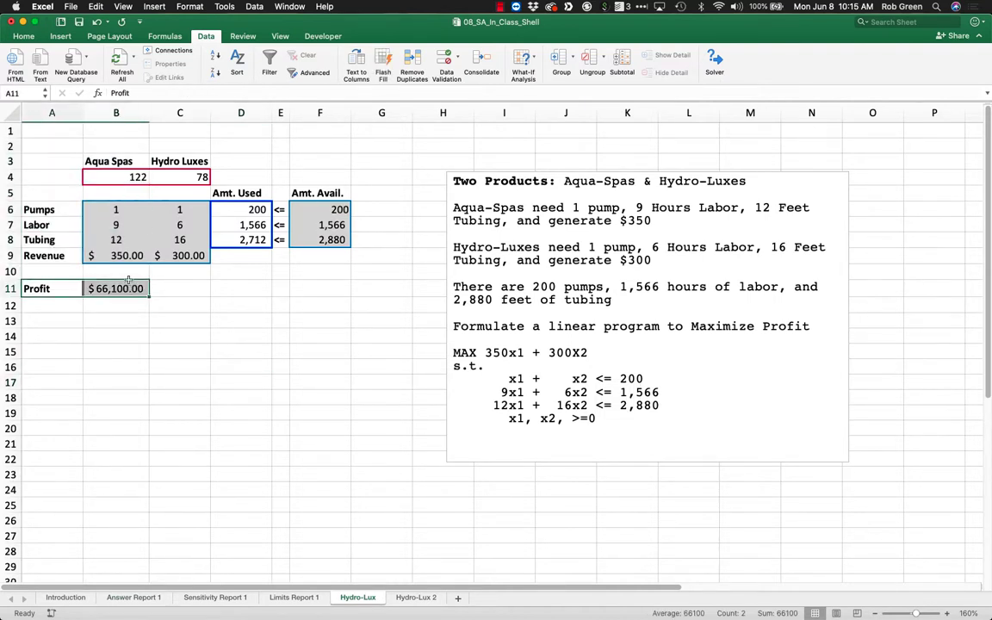
left_click_drag(123, 162, 122, 290)
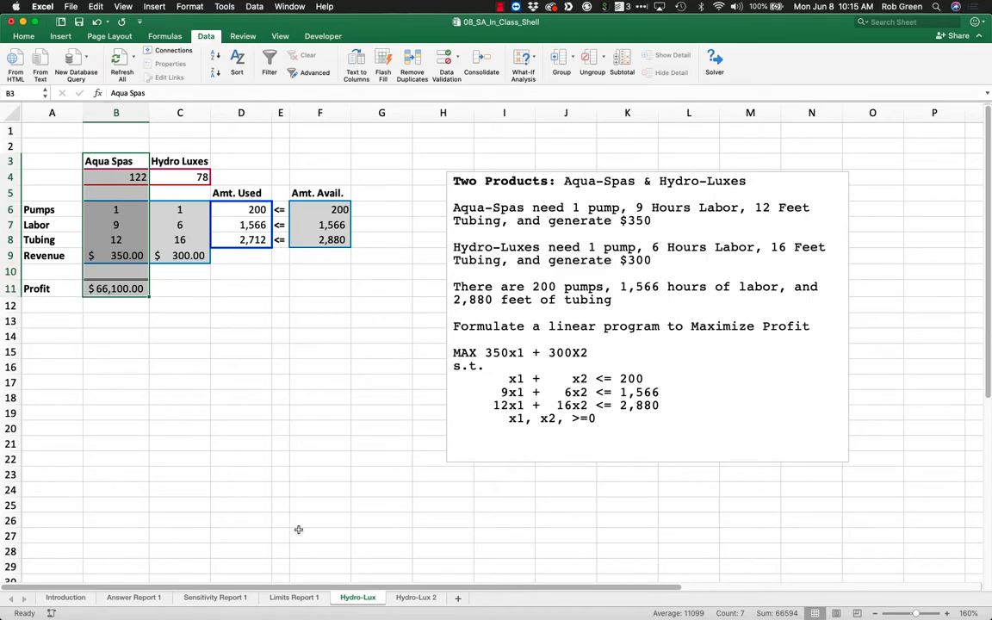
left_click(133, 597)
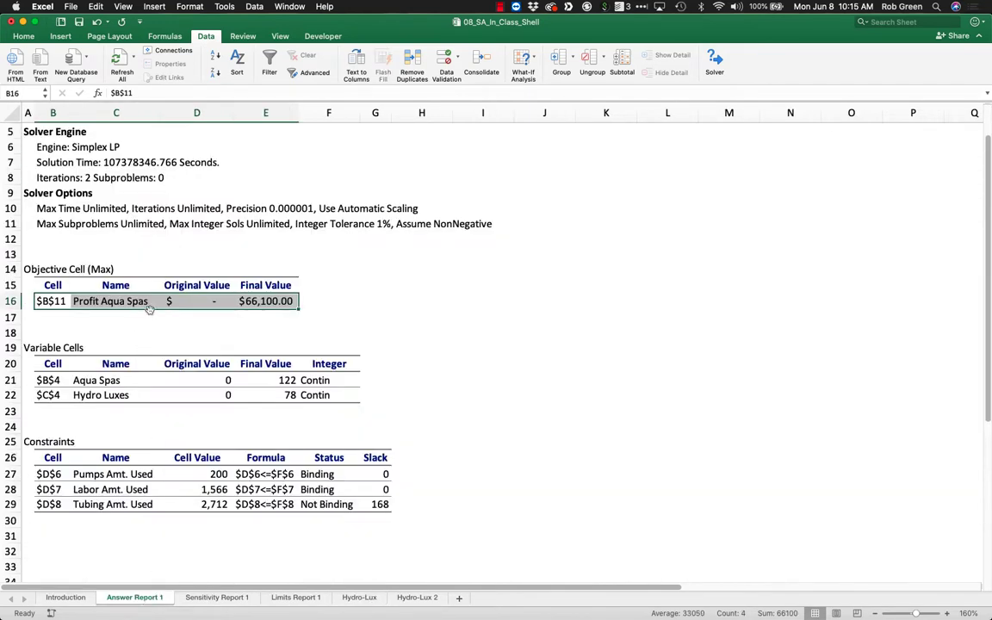
left_click(183, 301)
left_click(259, 305)
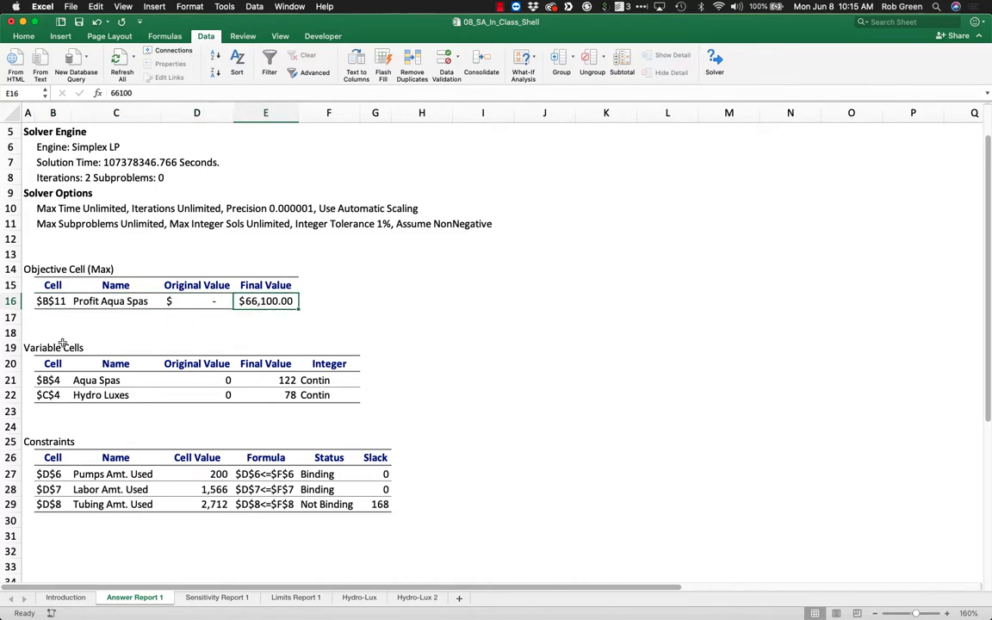
Review the answer report's variable cells and its constraints, including their cell values, formulas, status and slack.
left_click_drag(86, 381, 90, 396)
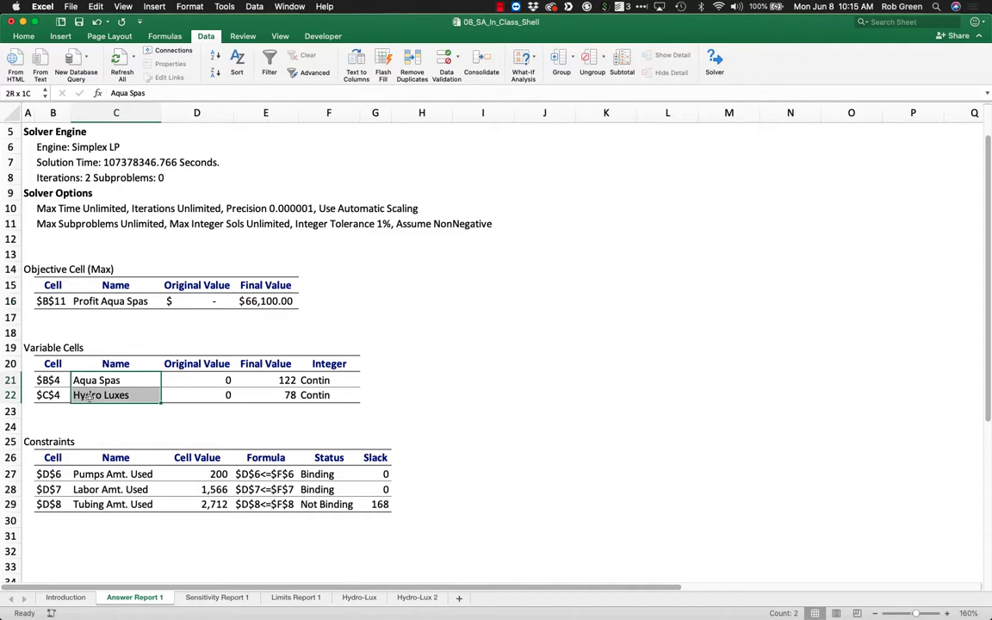
left_click_drag(321, 381, 325, 394)
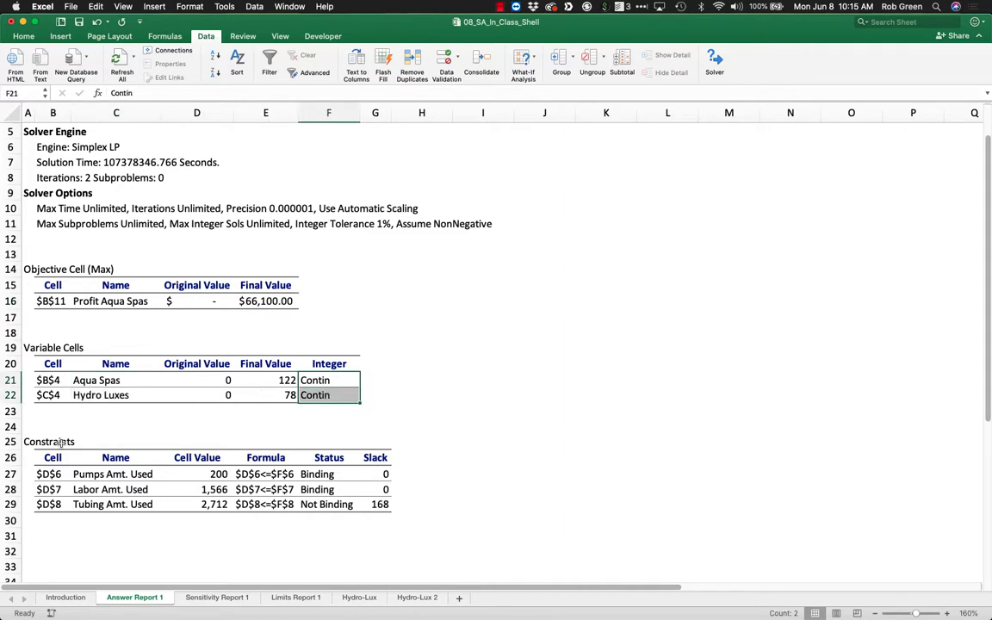
left_click_drag(64, 440, 103, 502)
left_click_drag(180, 470, 198, 517)
left_click_drag(258, 473, 274, 503)
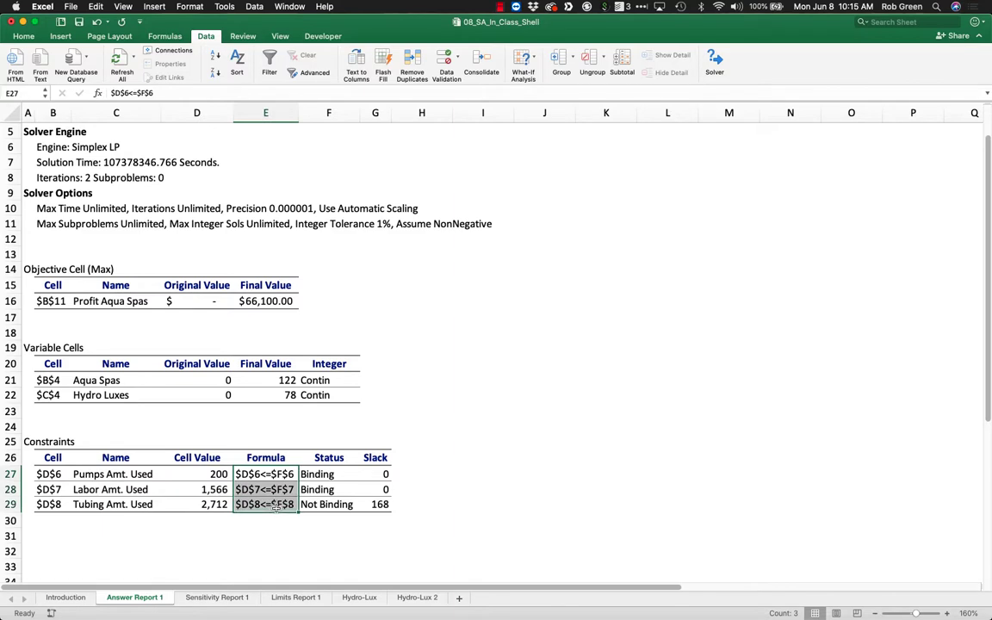
left_click_drag(320, 473, 379, 505)
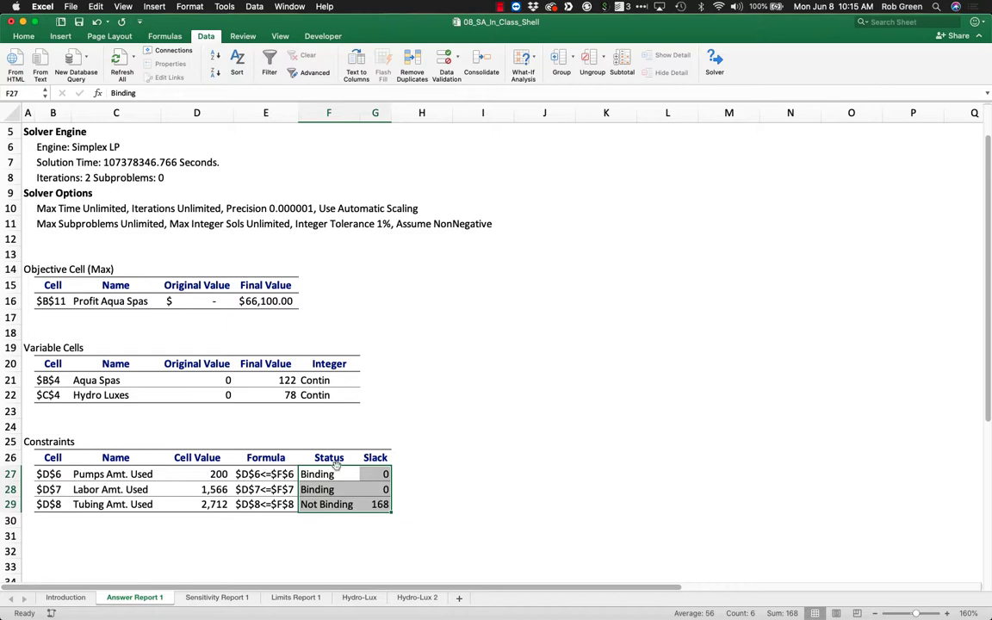
Compare the amounts used with the amounts available for pumps, labor and tubing on the Hydro-Lux sheet.
left_click(358, 597)
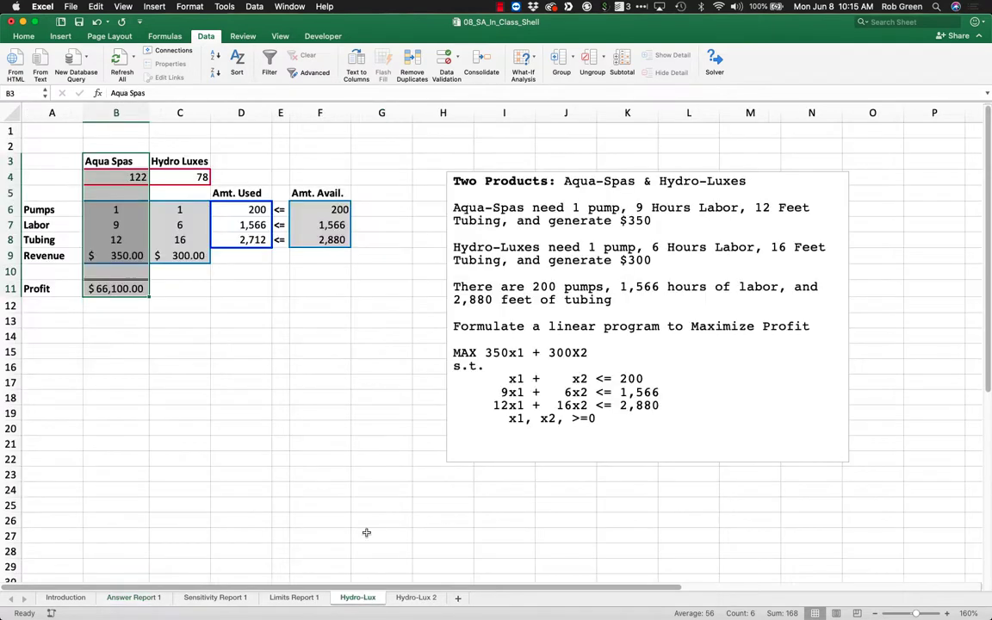
left_click(342, 286)
mouse_move(253, 202)
left_mouse_down()
mouse_move(282, 202)
mouse_move(250, 203)
left_mouse_up()
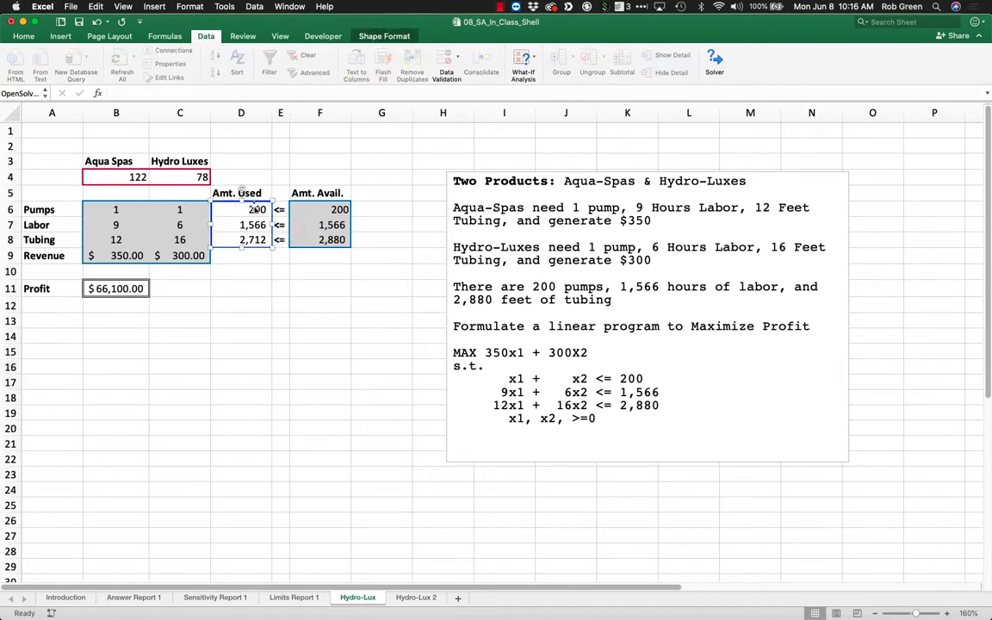
left_click(312, 209)
left_click(250, 226)
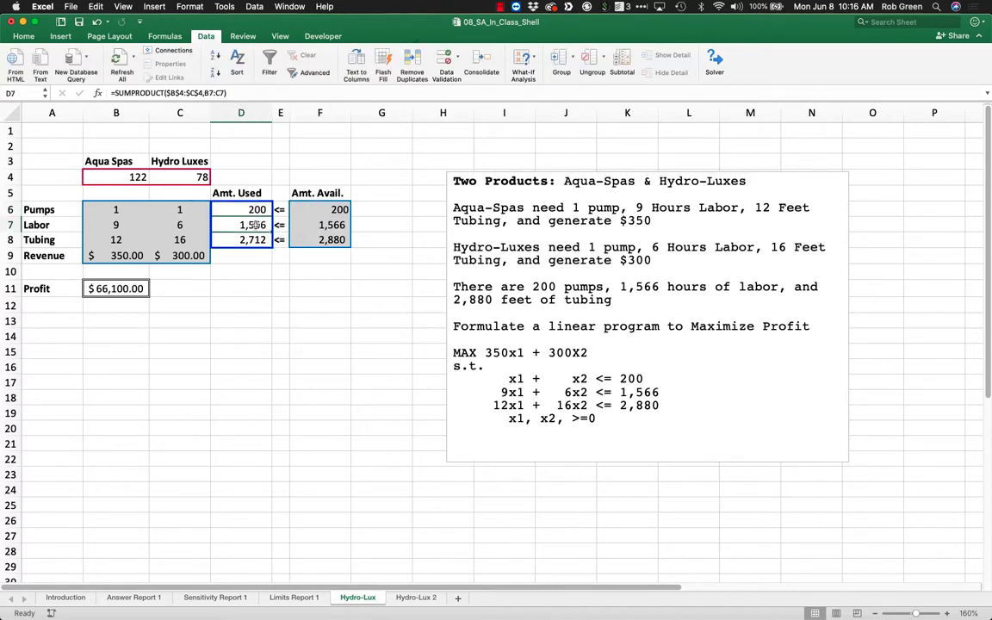
left_click(329, 224)
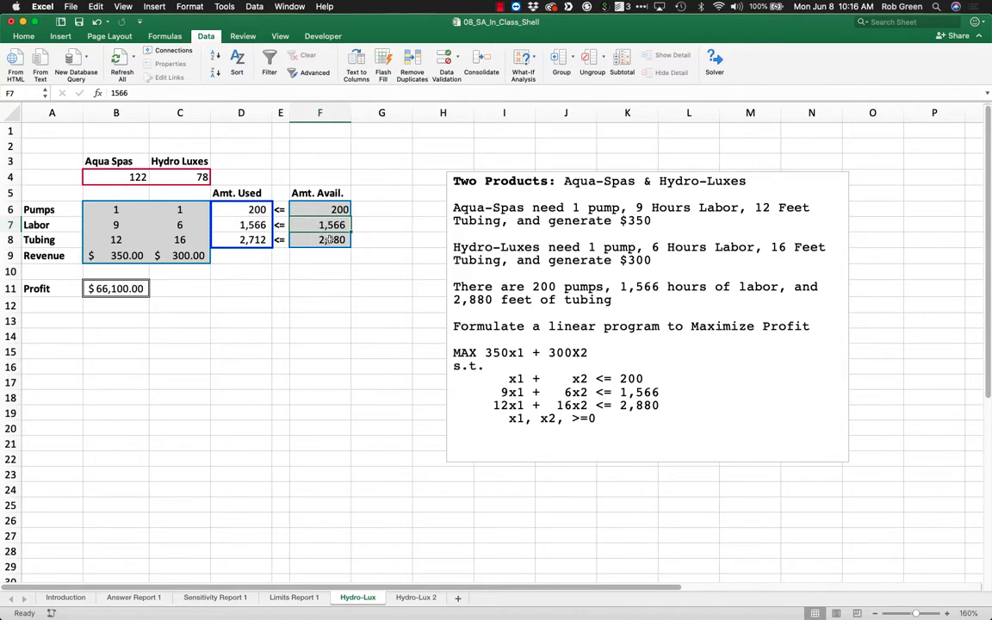
left_click_drag(326, 240, 248, 240)
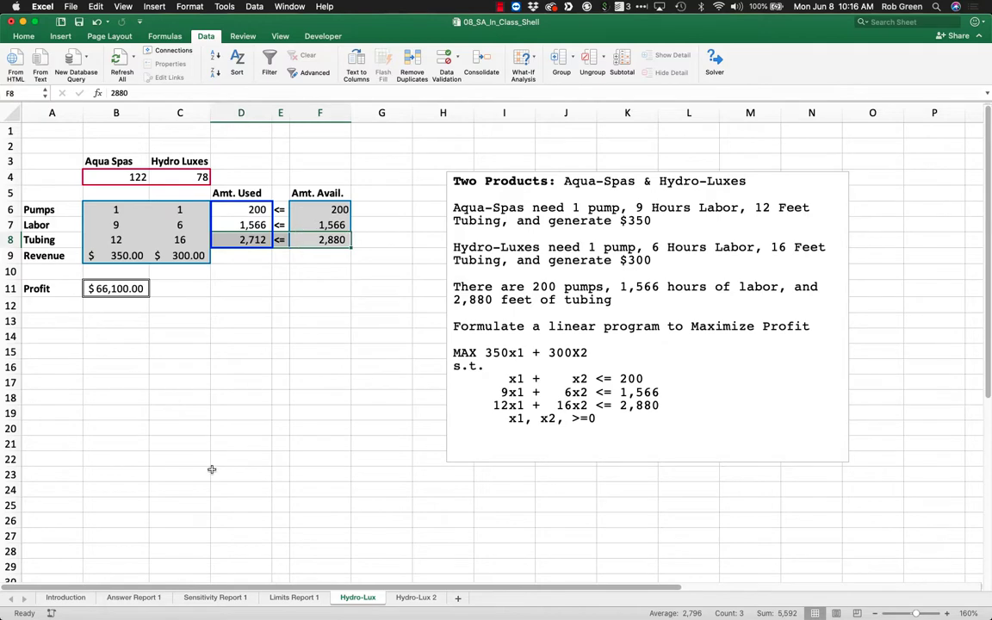
Label the constraint slack values on the Answer Report 1 sheet S1, S2 and S3 in cells H27 to H29.
left_click(135, 597)
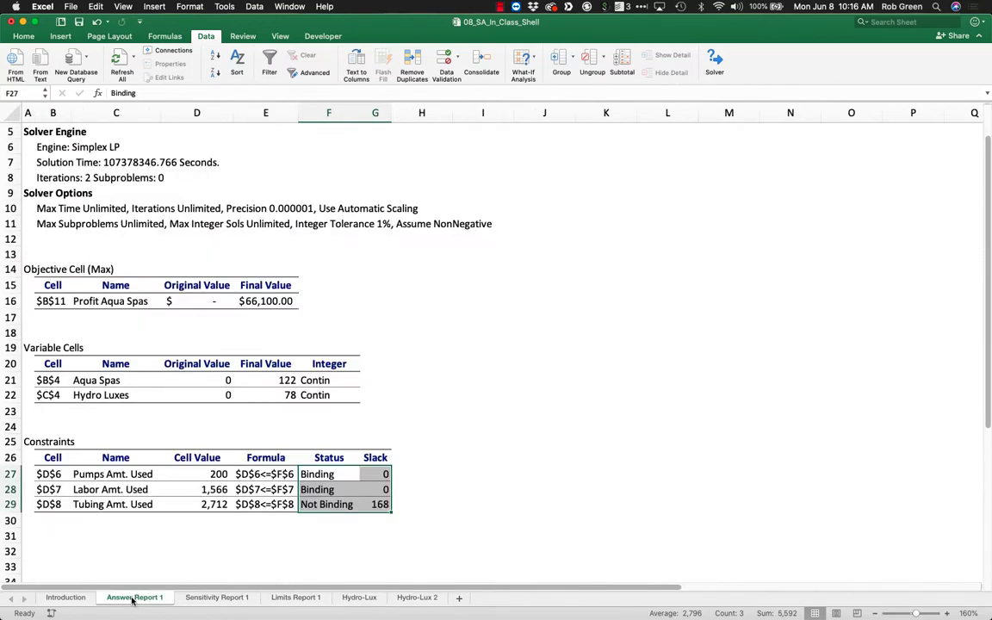
left_click(420, 472)
type("$1")
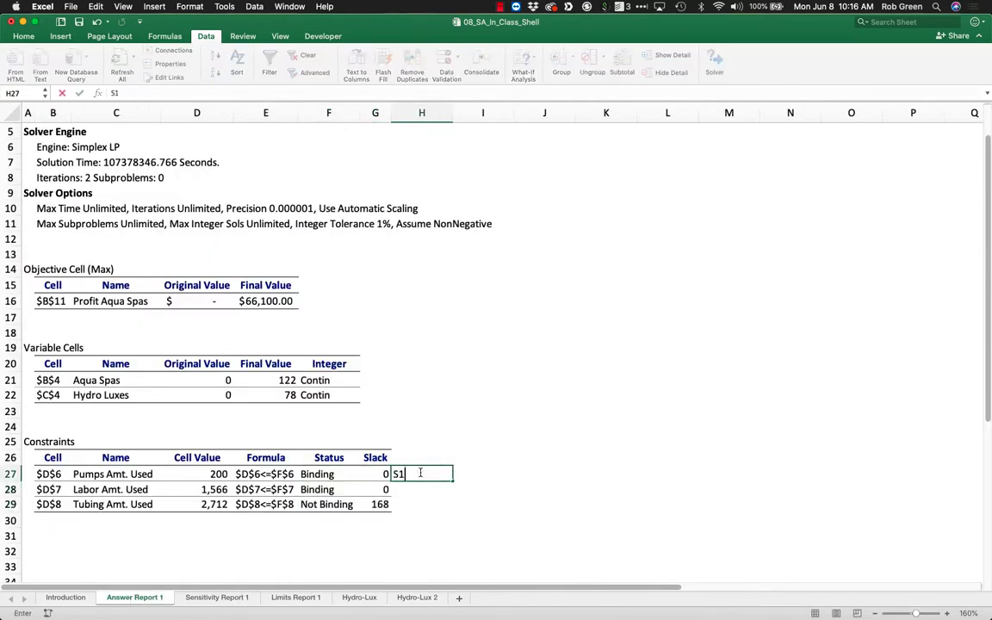
key("Return")
type("$12")
key("Return")
type("S3")
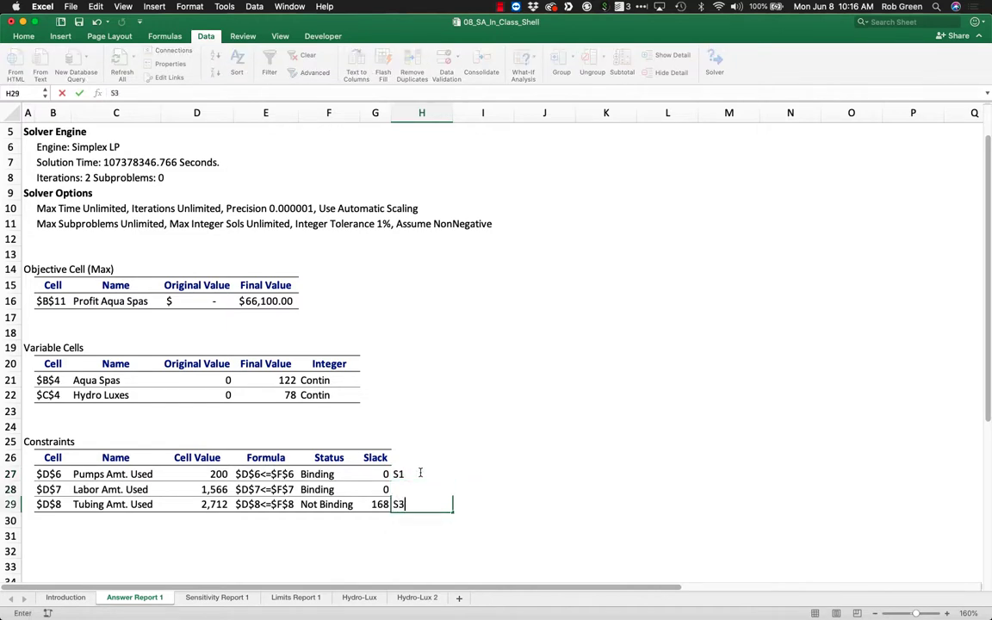
key("Return")
left_click_drag(421, 474, 421, 505)
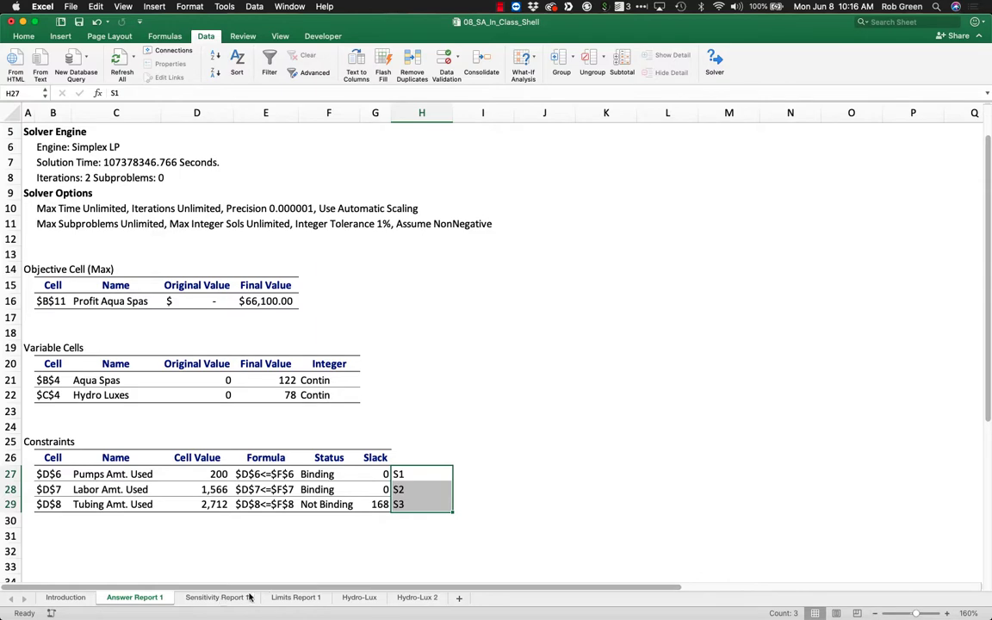
Move the problem text box on the Hydro-Lux sheet up to row 1 and extend it down to row 28.
left_click(359, 598)
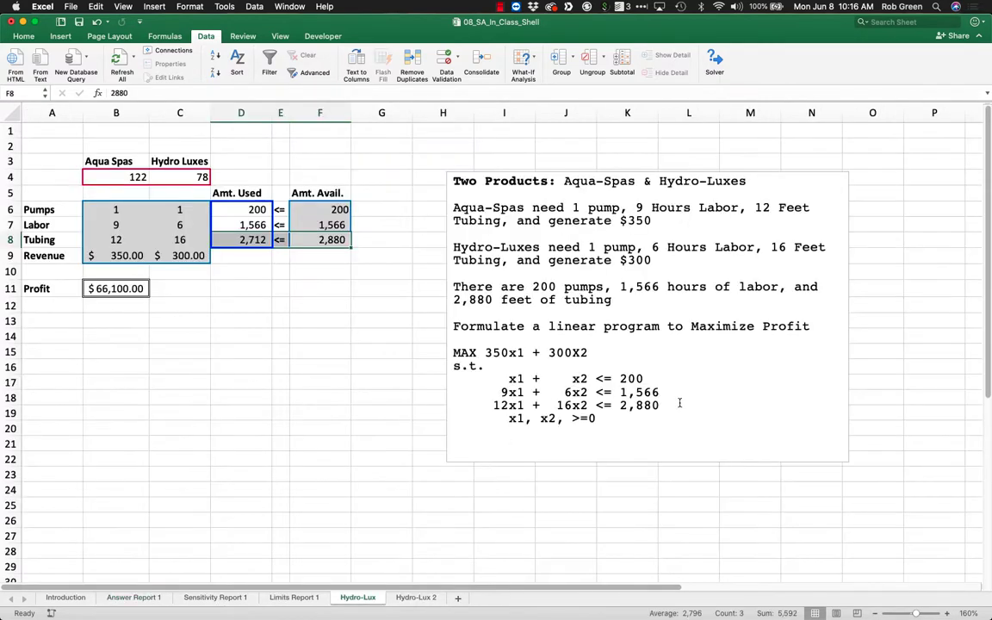
left_click(642, 175)
left_click_drag(640, 171, 629, 125)
left_click_drag(636, 416, 636, 553)
Duplicate the linear program, from MAX 350x1 + 300X2 through x1, x2, >=0, below the original in the text box.
left_click_drag(585, 375, 431, 307)
key("super+c")
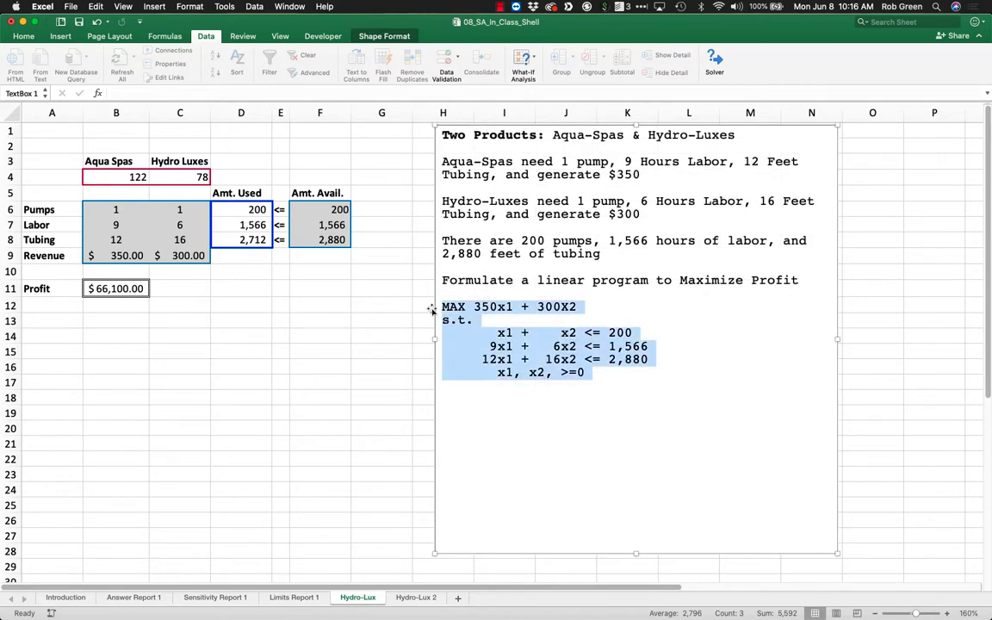
left_click(605, 400)
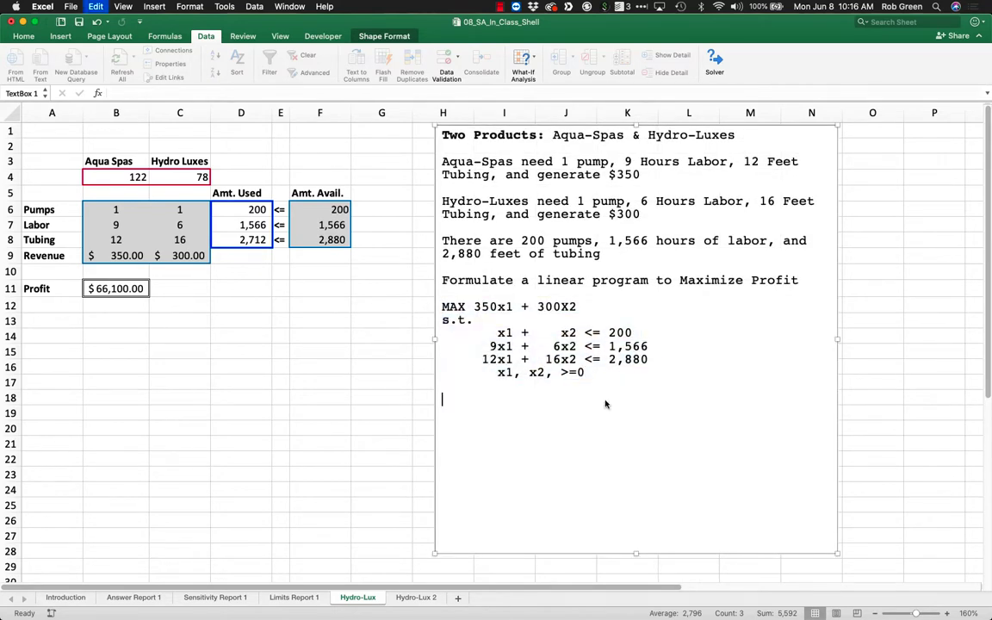
key("super+v")
Change the <= signs to = in the three resource constraints of the copied formulation.
left_click(586, 452)
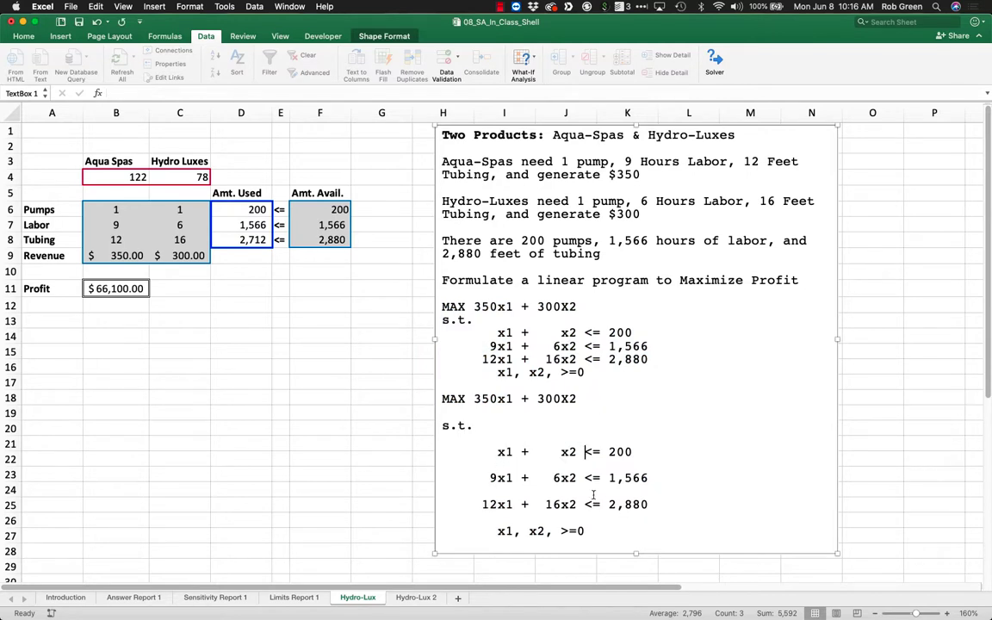
left_click(589, 465)
left_click(591, 531)
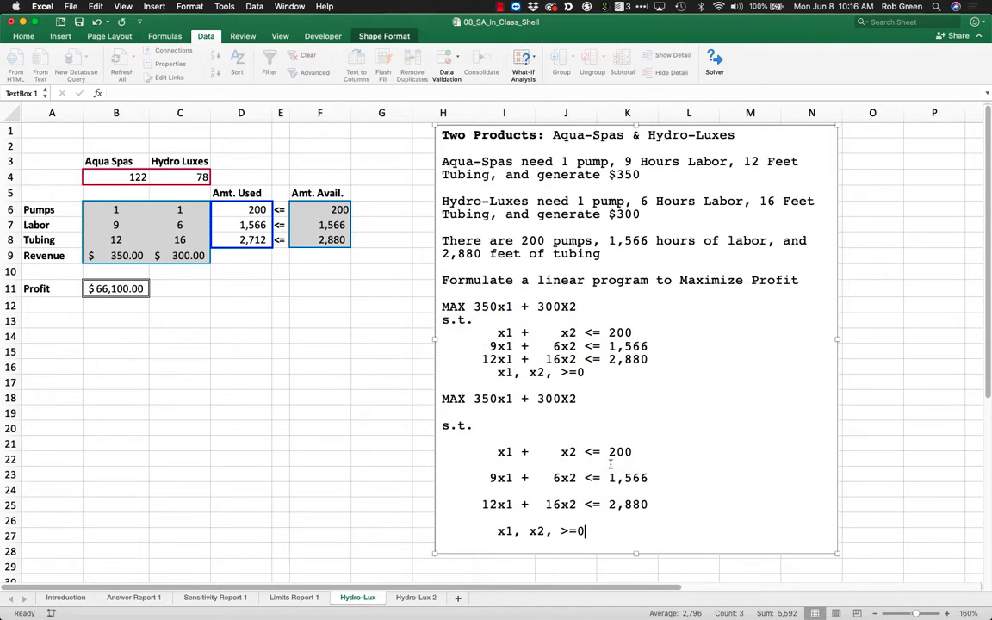
left_click(591, 451)
key("BackSpace")
key("Delete")
key("Down")
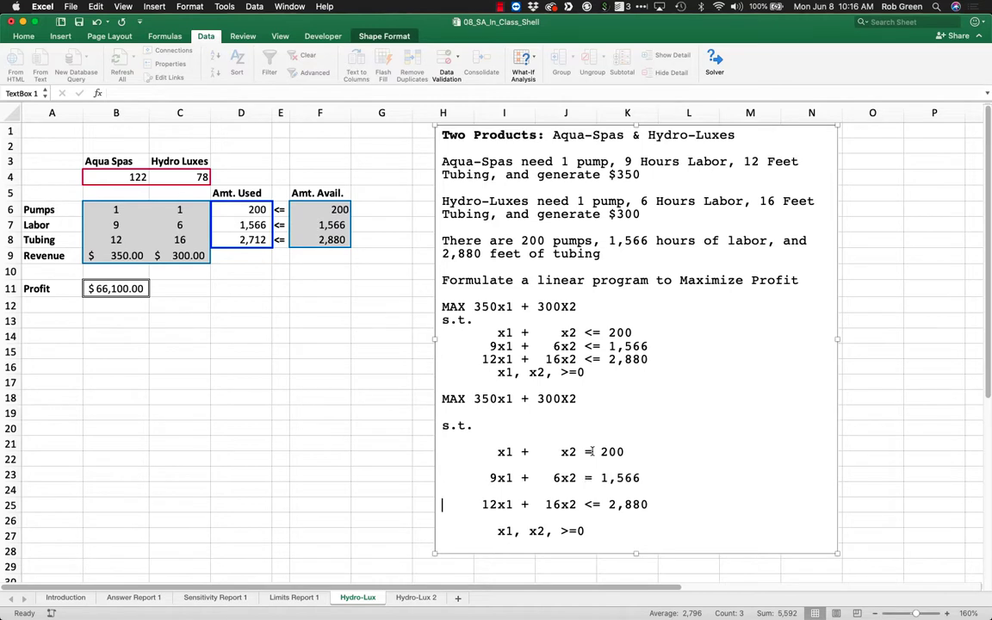
left_click(588, 505)
key("Delete")
Add the slack term + s1 before the equals sign in the copied pumps constraint.
key("Up")
key("Up")
key("Up")
key("Up")
type("+ s")
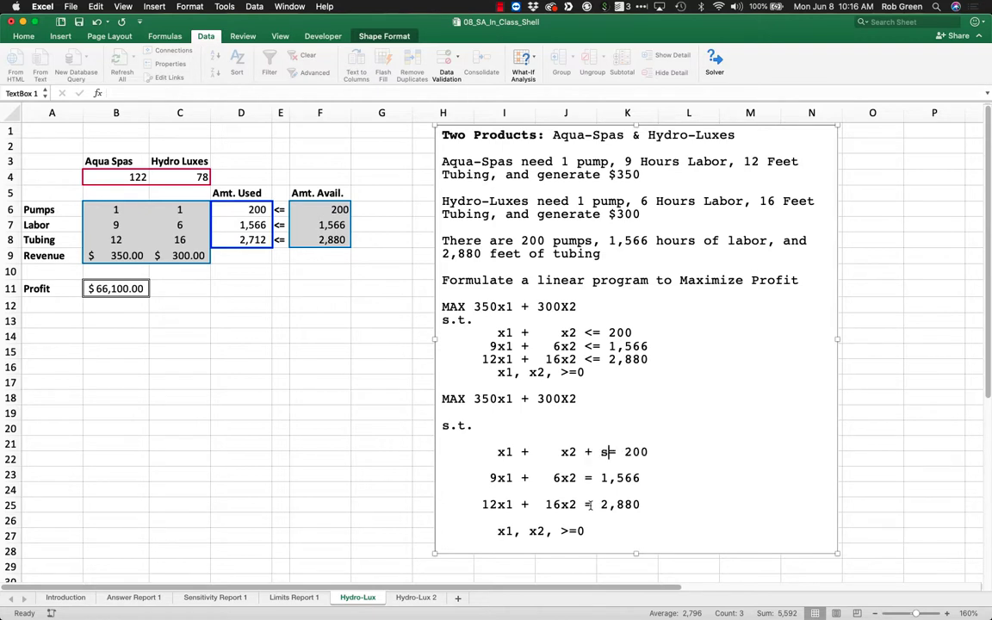
type("1")
Remove the blank line below the copied pumps constraint and insert an indented + s2 into the labor constraint.
key("End")
key("Down")
key("Delete")
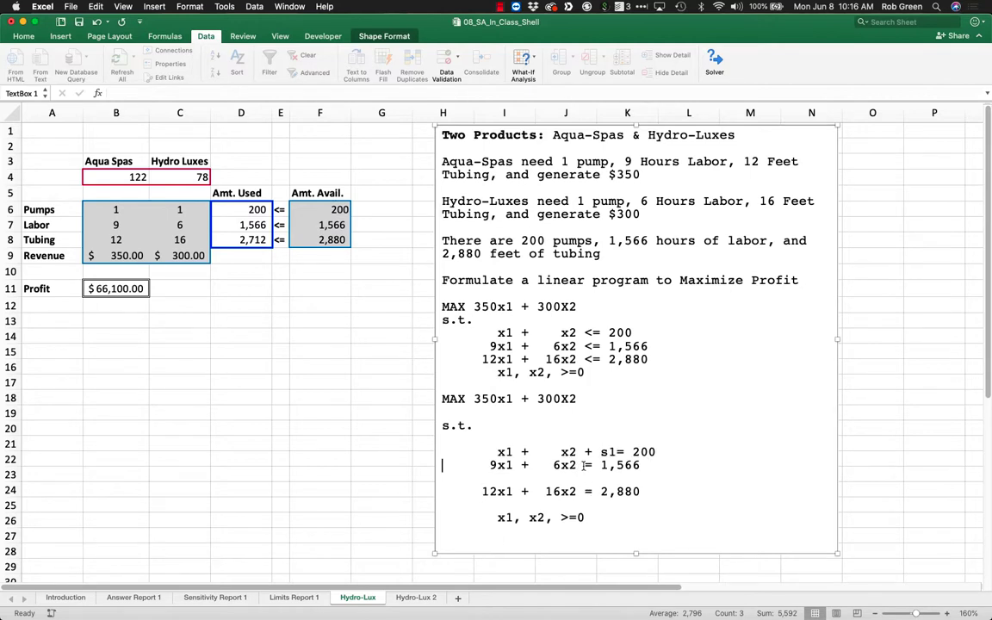
left_click(584, 465)
type("+ s2")
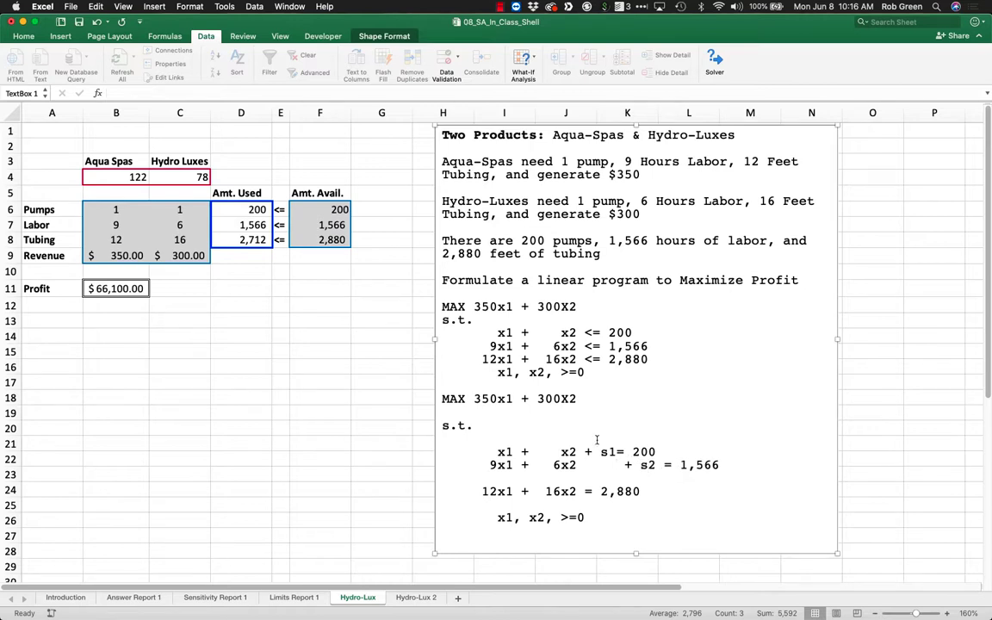
Insert + s3 before the equals sign of the copied tubing constraint, indented beyond the s2 term.
left_click(575, 492)
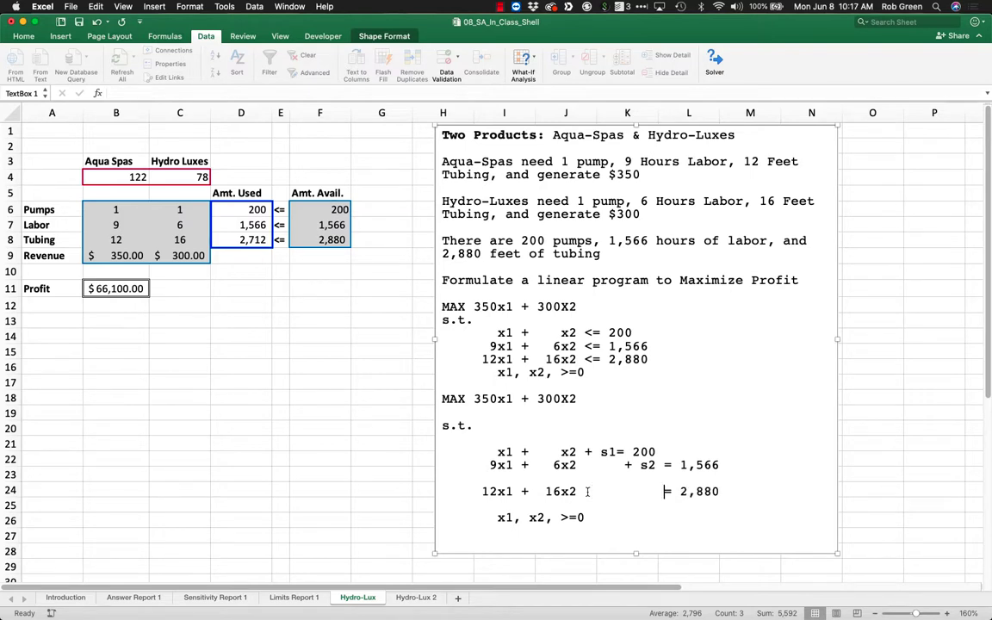
type("+ s 3")
key("BackSpace")
key("BackSpace")
type("3")
Space out the copied pumps and labor constraints so their equals signs line up with the tubing constraint.
key("Left")
key("Left")
key("Left")
key("Left")
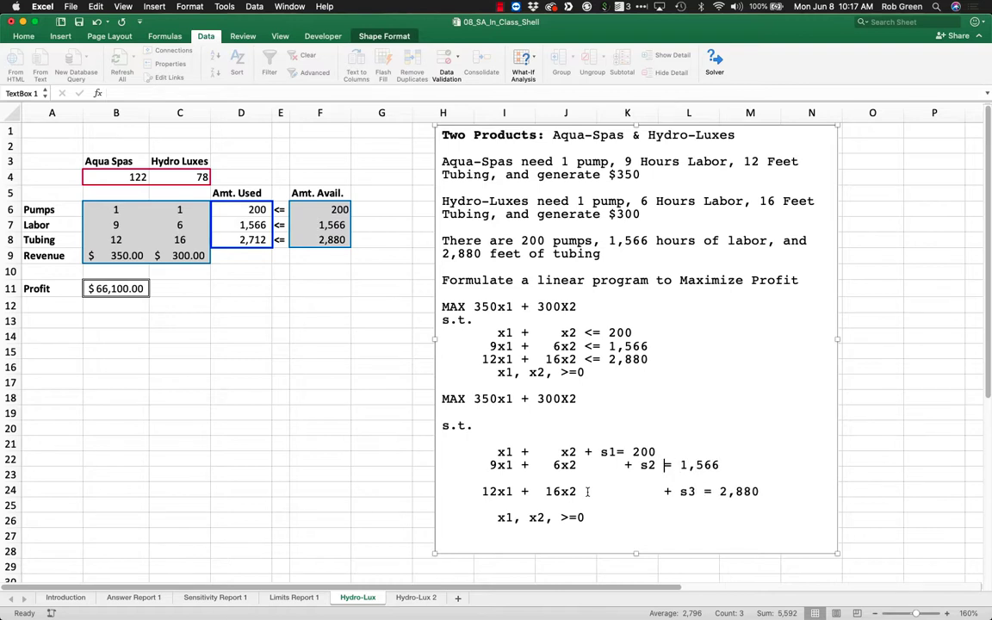
key("Up")
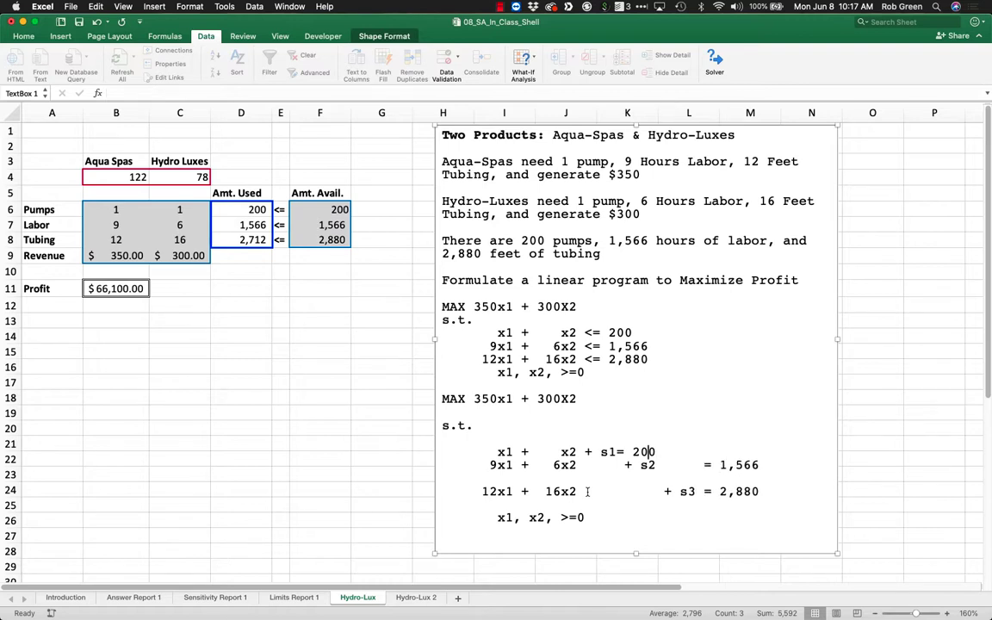
key("Left")
key("BackSpace")
key("BackSpace")
key("BackSpace")
Remove the blank lines above and below the copied tubing constraint.
key("Right")
key("Down")
key("Down")
key("Delete")
key("Delete")
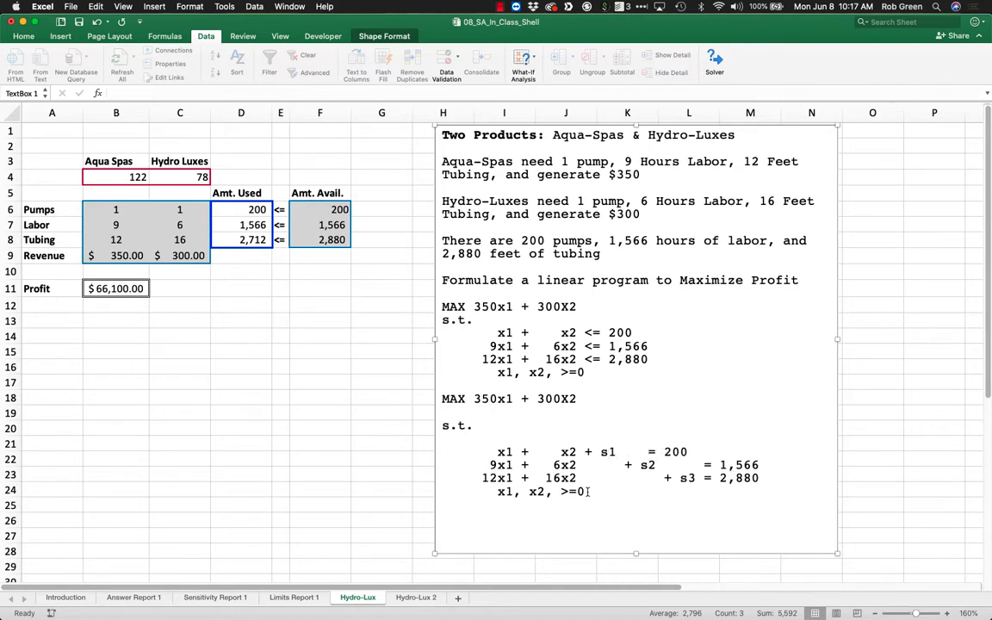
Examine the slack terms s1, s2 and s3 in the rewritten equality constraints.
left_click(626, 464)
left_click_drag(587, 452, 616, 451)
left_click(631, 464)
left_click(641, 466)
left_click(683, 477)
left_click_drag(584, 449, 629, 466)
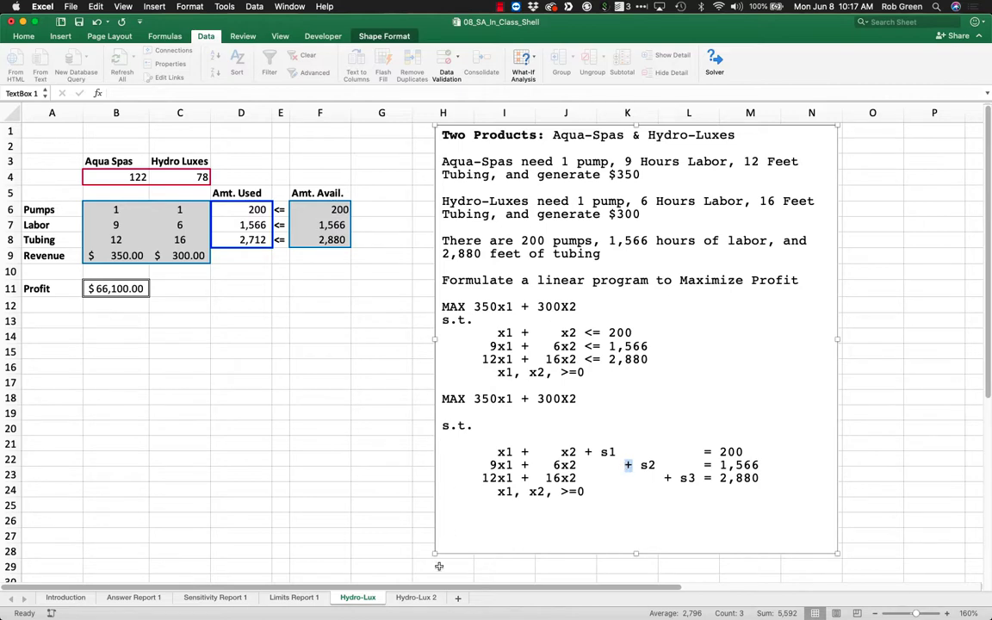
Review the slack values of the three constraints on the Answer Report 1 sheet.
left_click(136, 597)
left_click(337, 549)
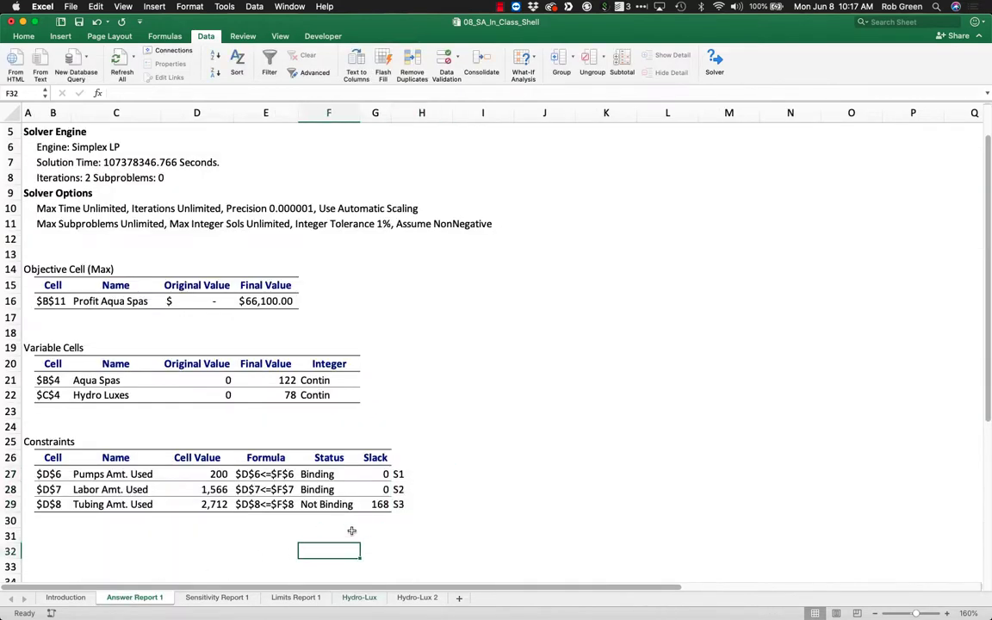
left_click_drag(379, 474, 381, 504)
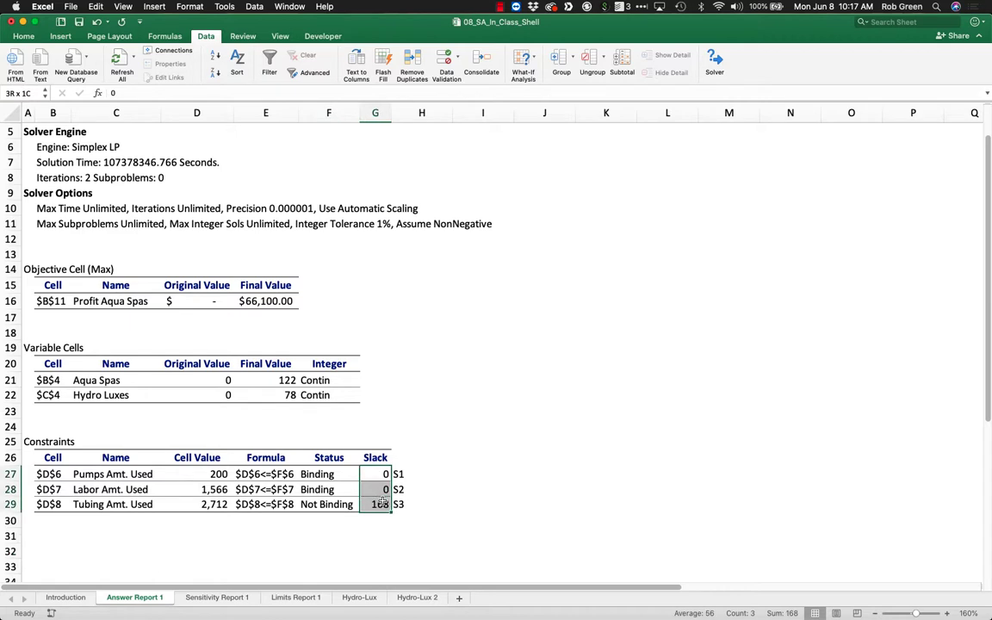
left_click_drag(383, 504, 430, 505)
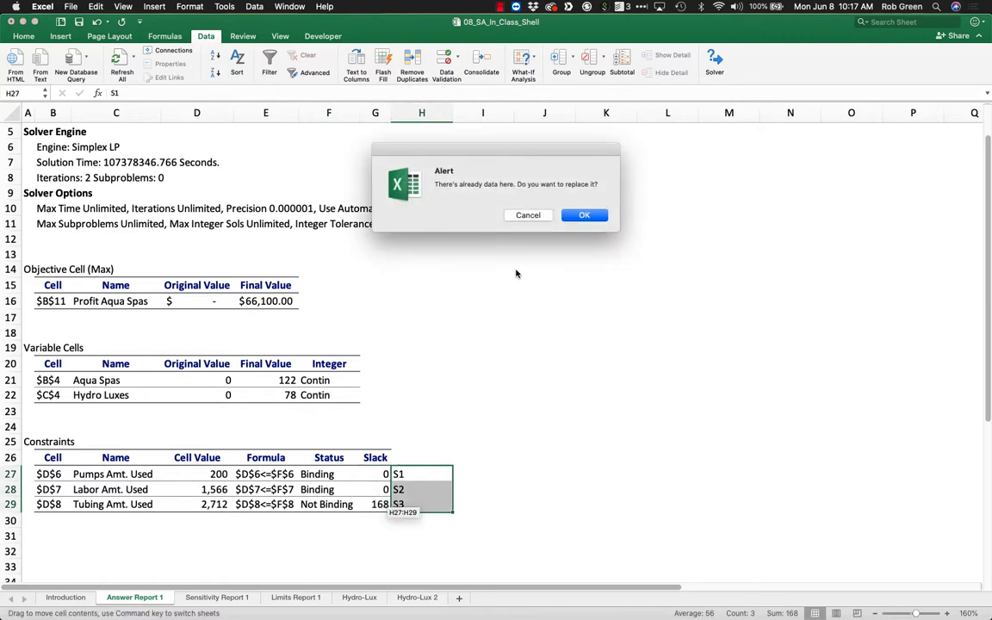
left_click(528, 215)
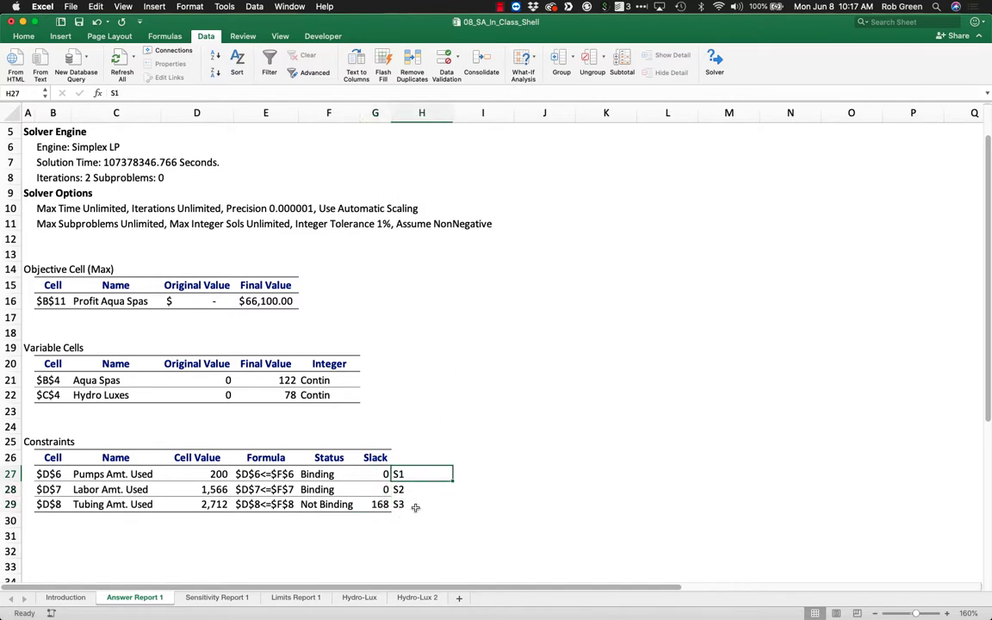
left_click_drag(415, 507, 78, 507)
left_click_drag(384, 512, 399, 516)
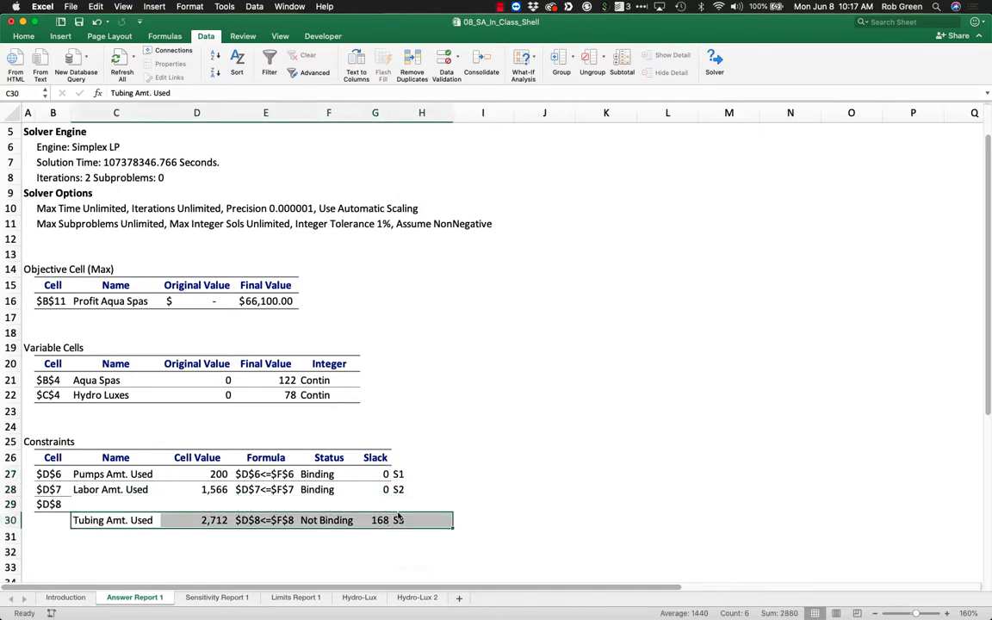
key("super+z")
Check the tubing constraint's slack value in the answer report.
left_click(477, 489)
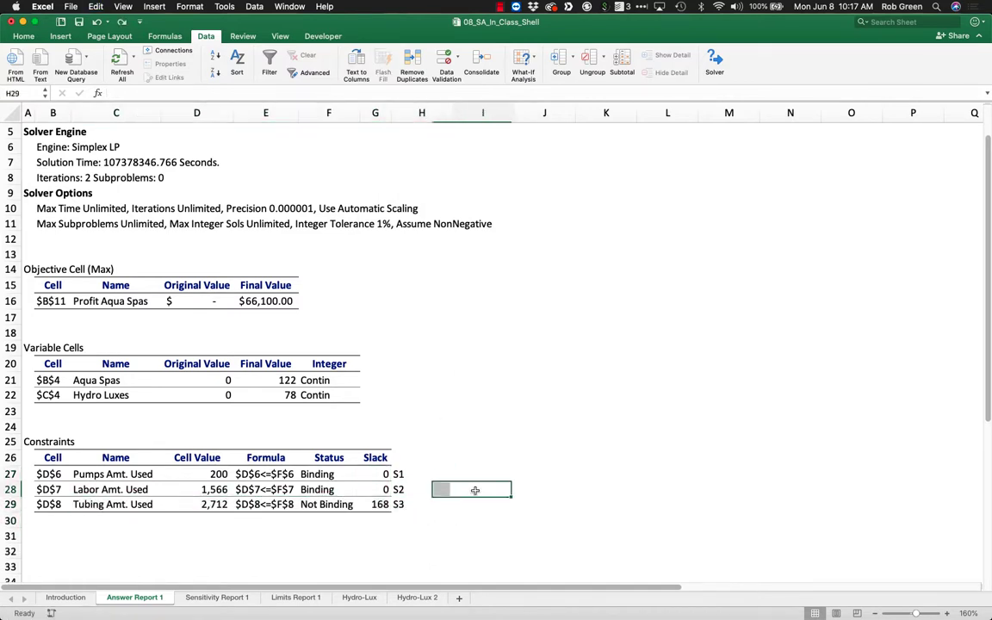
left_click(387, 504)
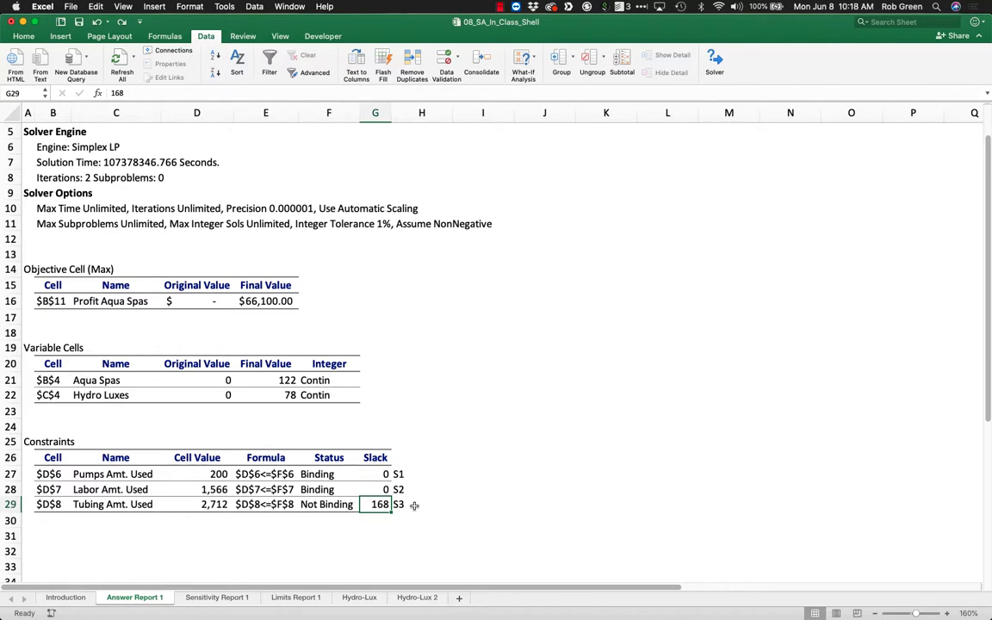
Separate the original and the slack-variable formulations in the Hydro-Lux text box with a row of dashes.
left_click(358, 598)
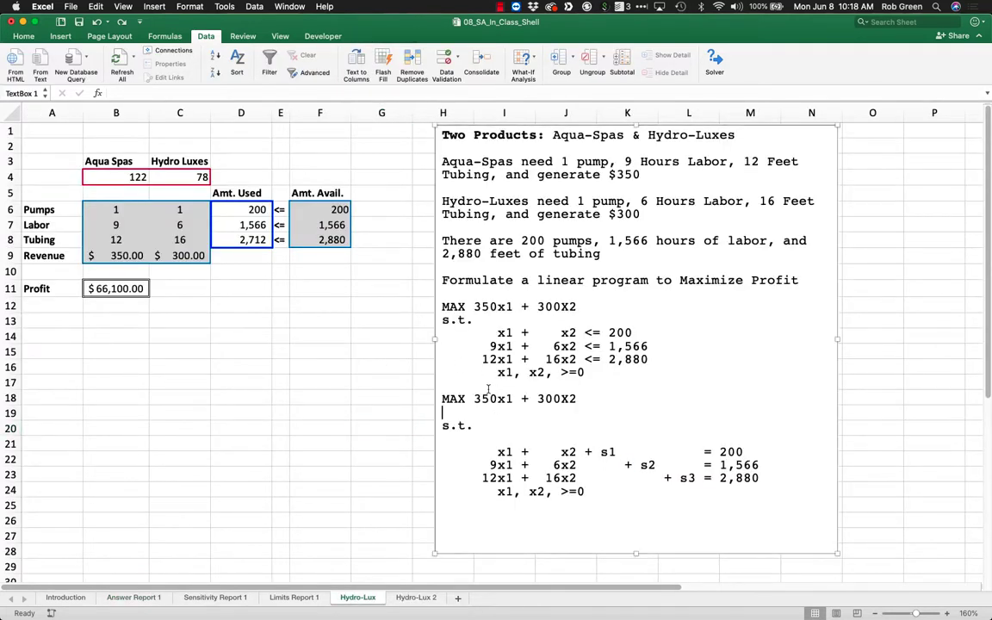
left_click_drag(591, 487, 442, 402)
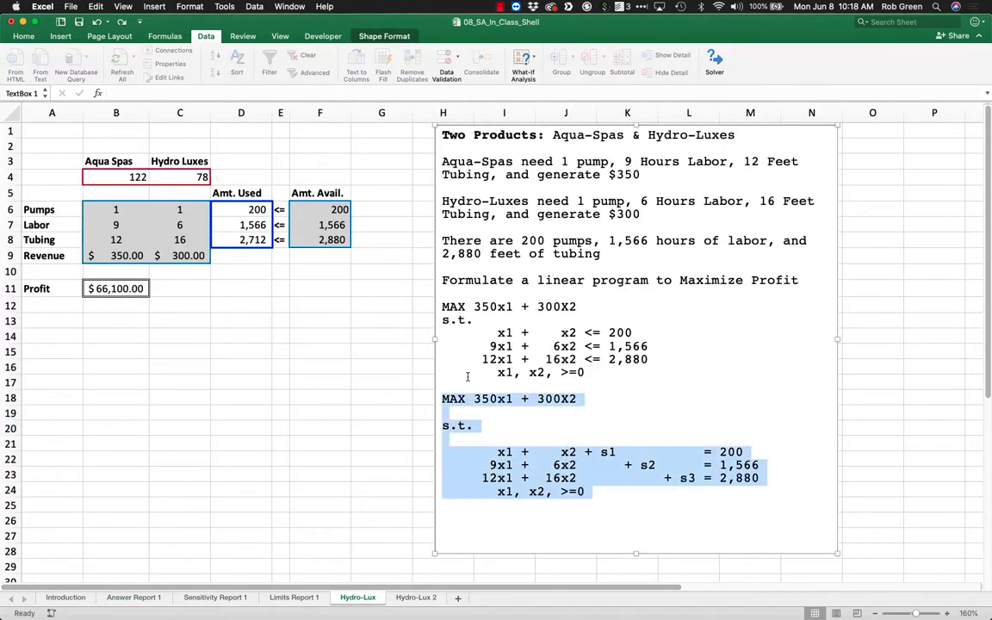
left_click(466, 375)
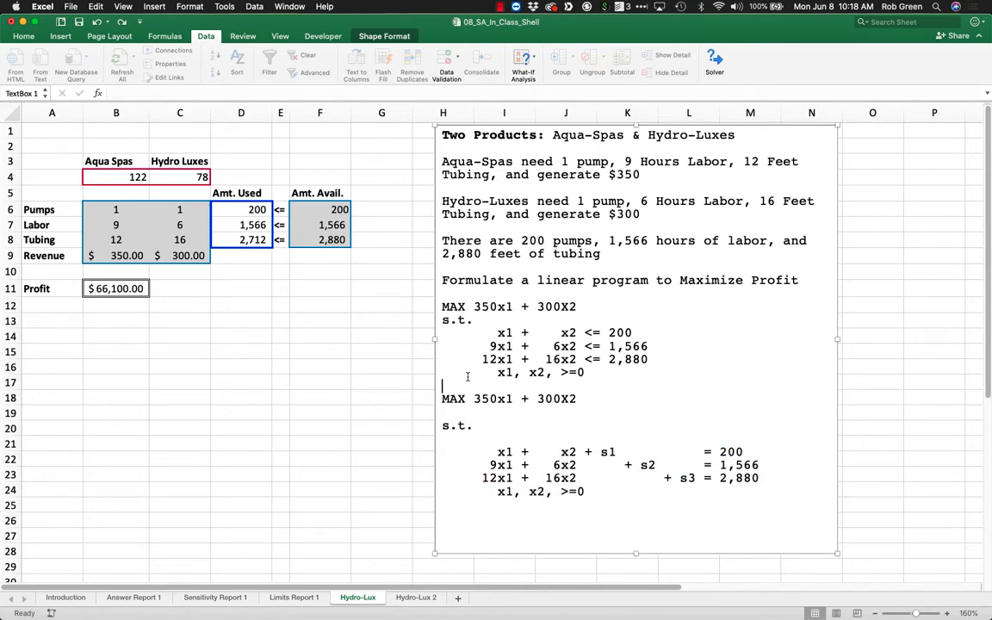
type("-------------------------------")
type("--------------")
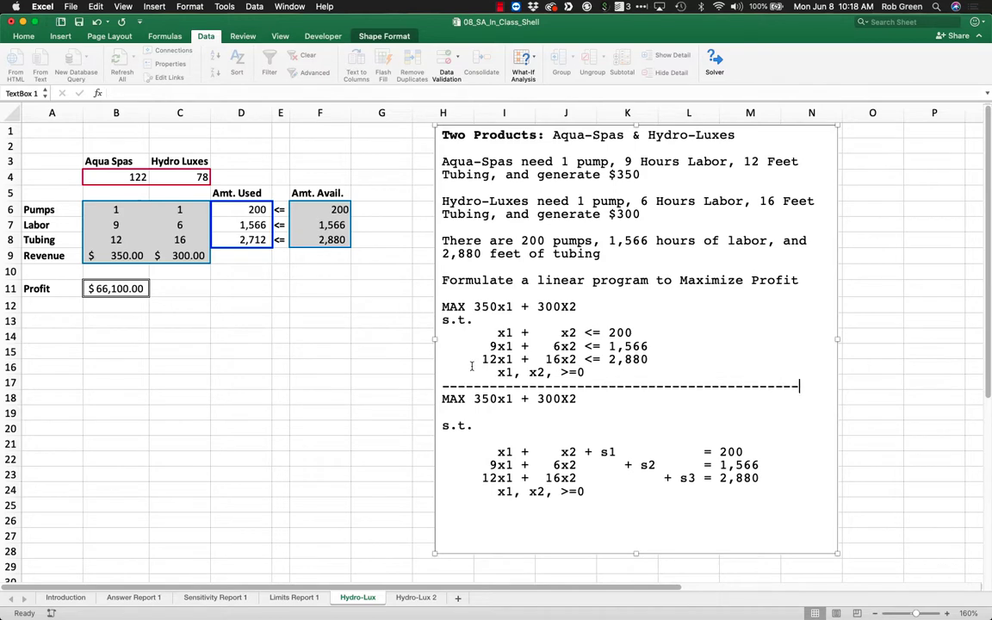
left_click(600, 415)
Open the Sensitivity Report 1 sheet and enlarge its view to 140% for reading.
left_click(223, 597)
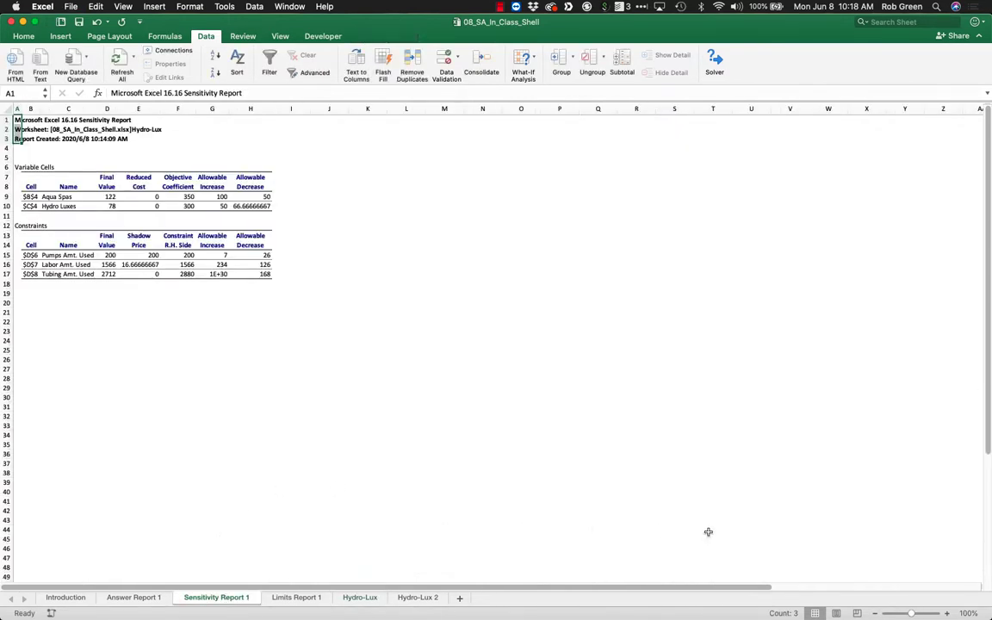
left_click(948, 613)
left_click(948, 615)
Enlarge the sensitivity report's view to 160% and look over its Variable Cells and Constraints sections.
left_click(949, 614)
left_click(948, 614)
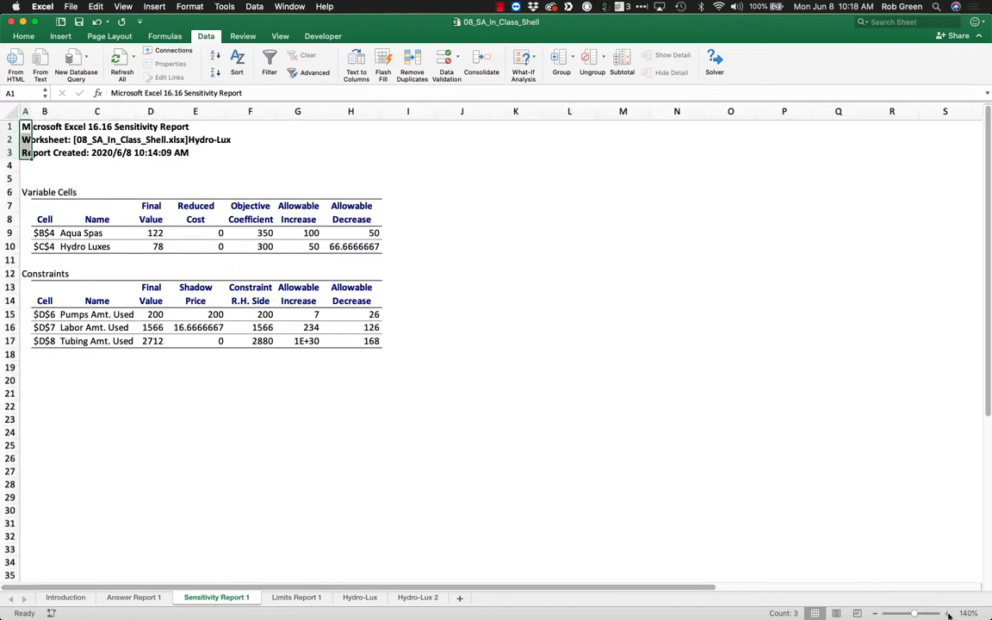
left_click(948, 614)
left_click(949, 614)
left_click(692, 438)
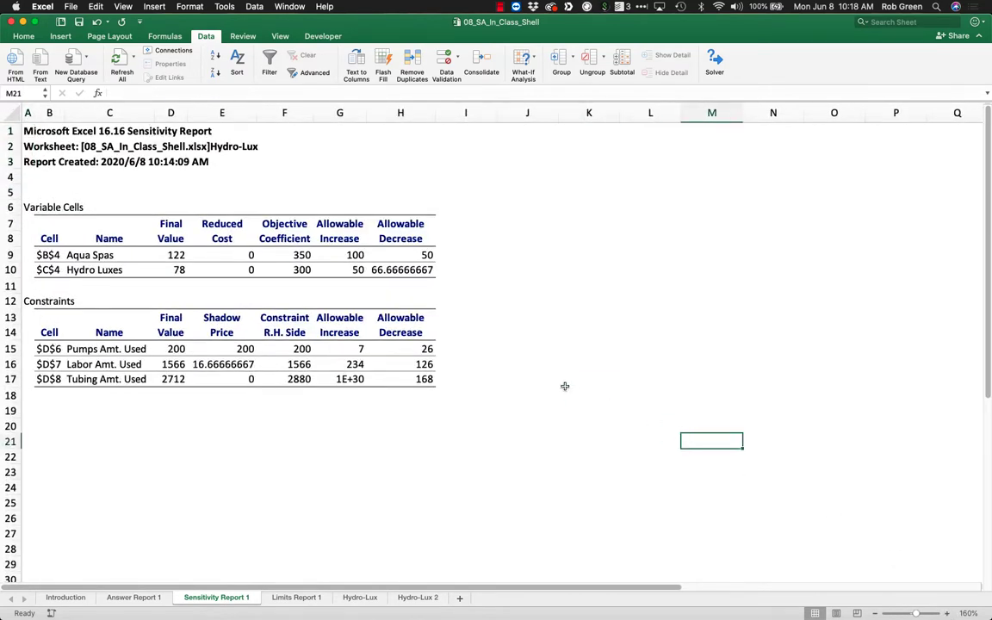
left_click(451, 333)
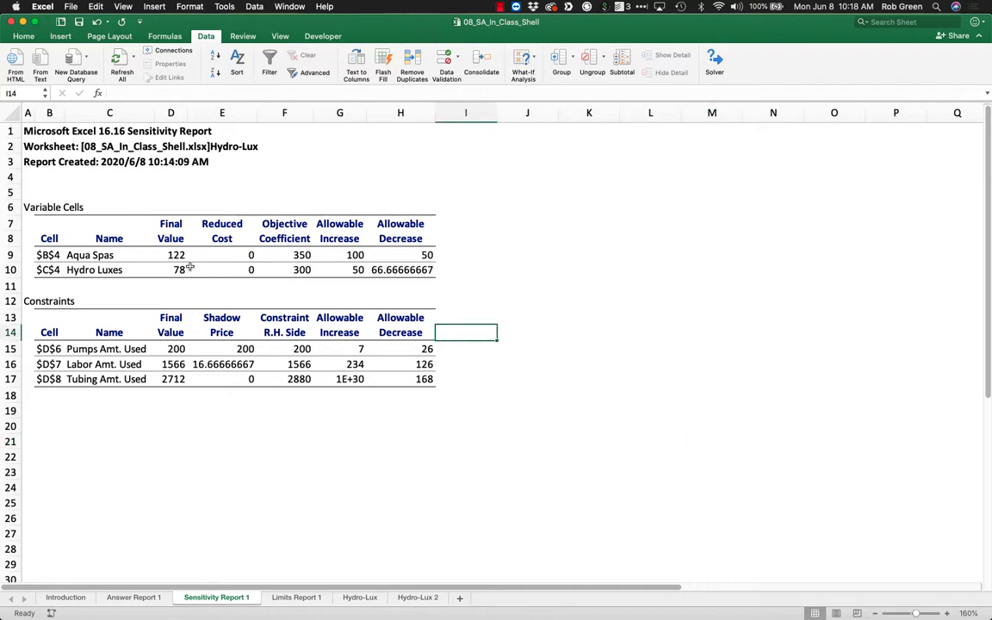
left_click_drag(80, 206, 86, 228)
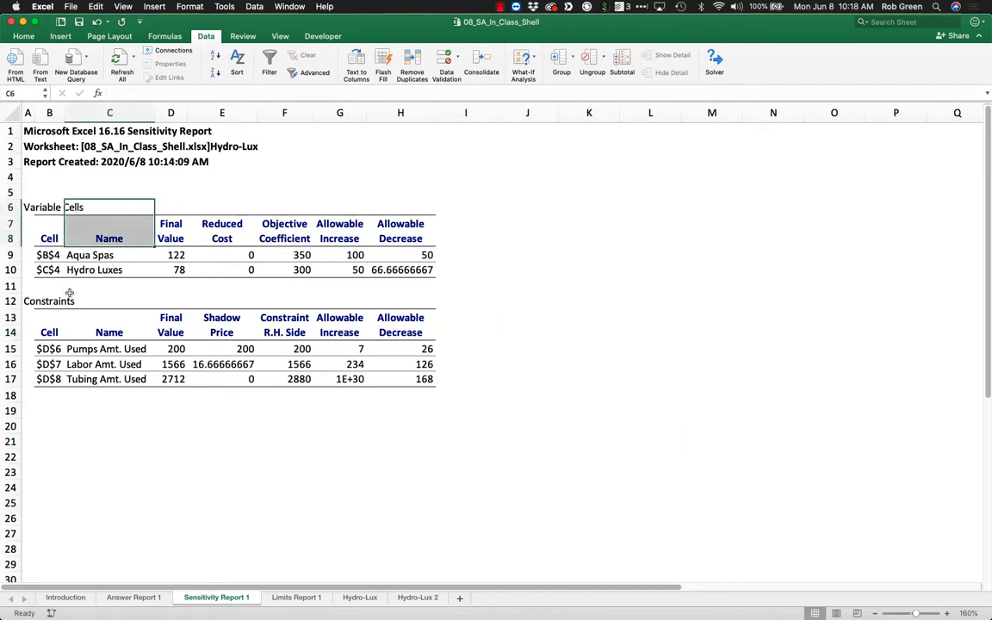
left_click_drag(48, 301, 129, 379)
left_click(373, 258)
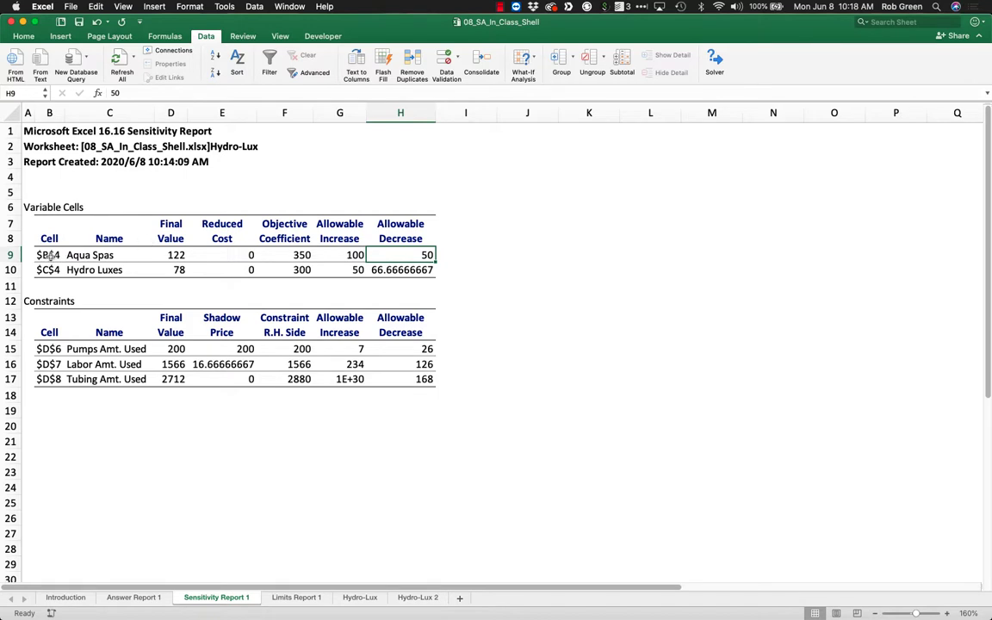
Review the names, final values, reduced costs and objective coefficients in the Variable Cells table.
left_click_drag(47, 254, 100, 270)
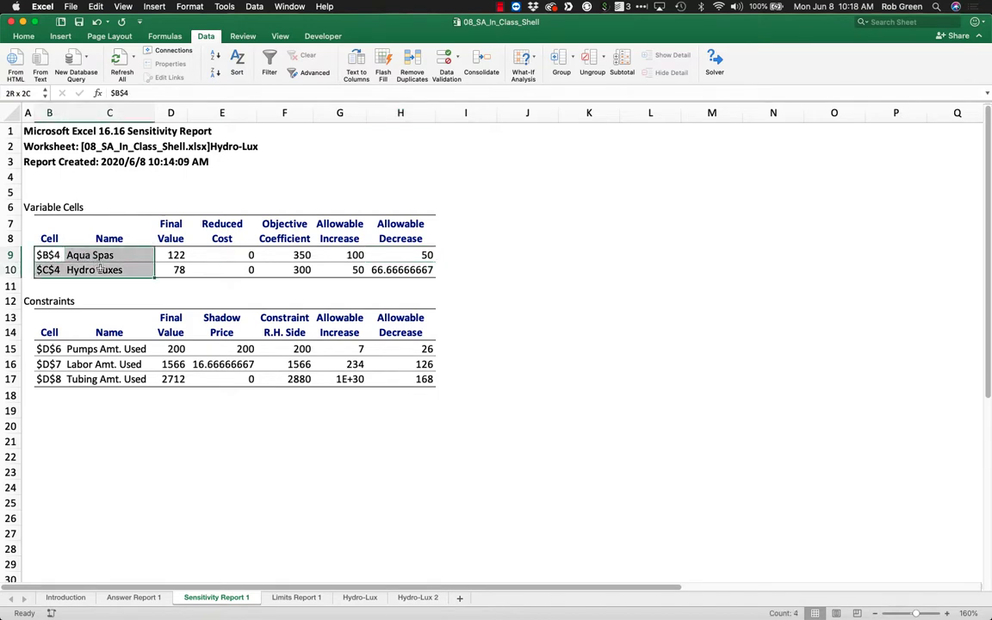
left_click_drag(171, 254, 173, 267)
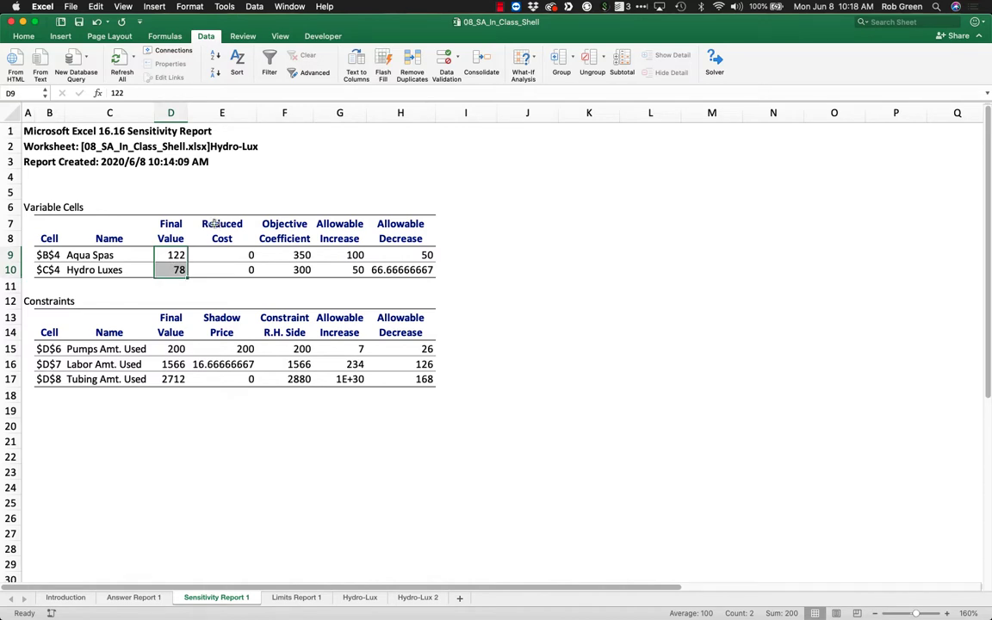
left_click_drag(222, 225, 218, 269)
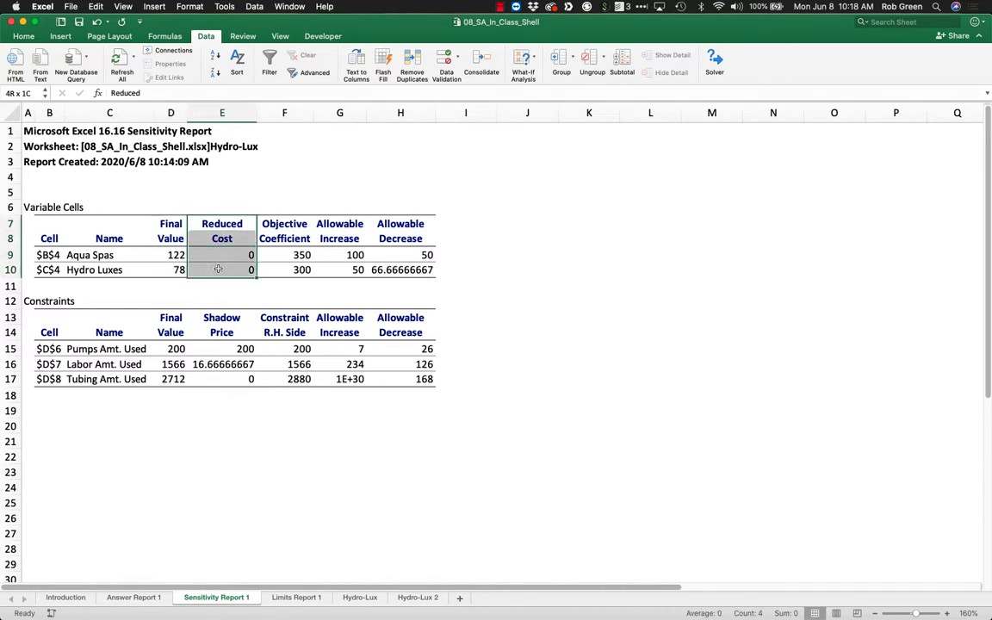
left_click_drag(249, 207, 277, 267)
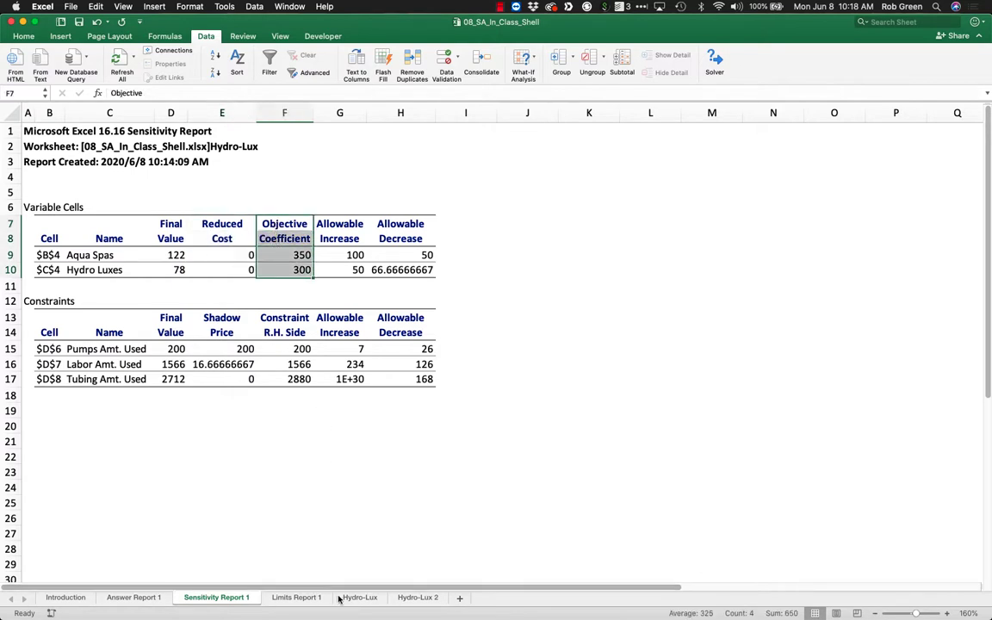
Check the two products' revenue coefficients, production quantities and the profit formula on the Hydro-Lux sheet.
left_click(355, 598)
left_click(259, 379)
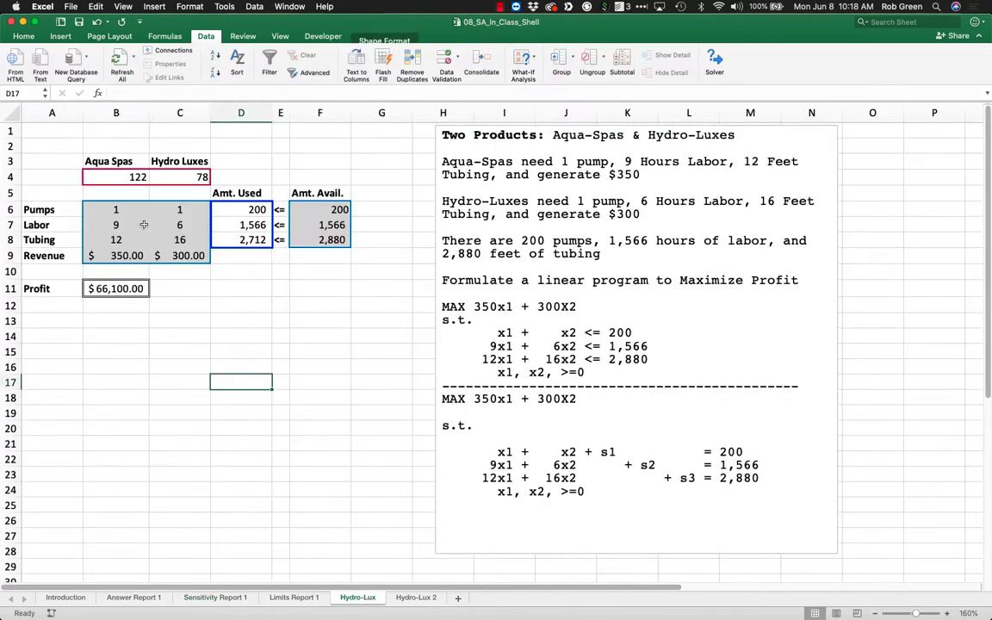
left_click(112, 257)
left_click_drag(112, 256, 188, 260)
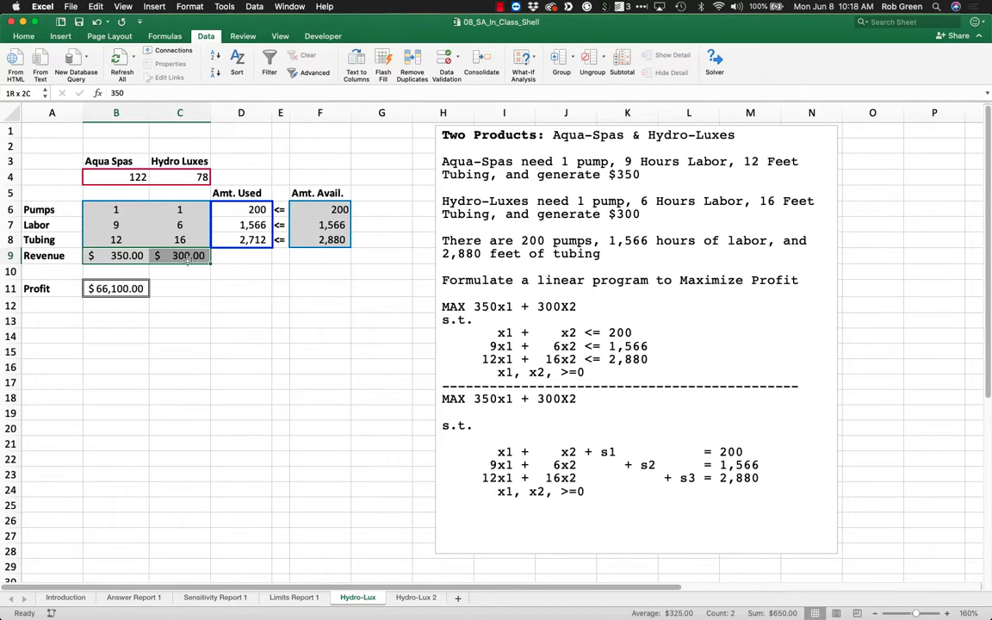
left_click(135, 179)
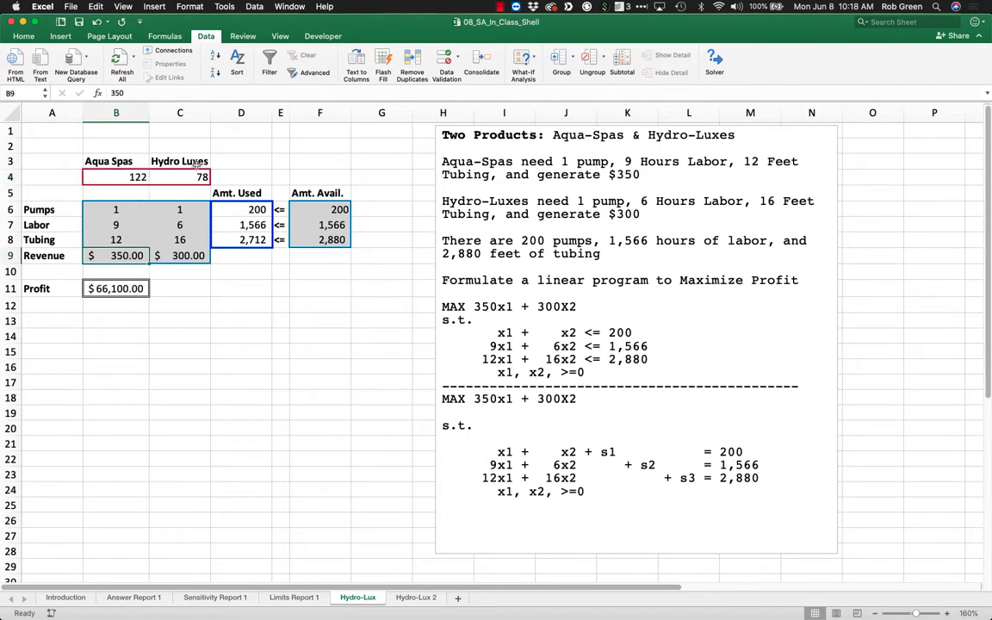
left_click(196, 174)
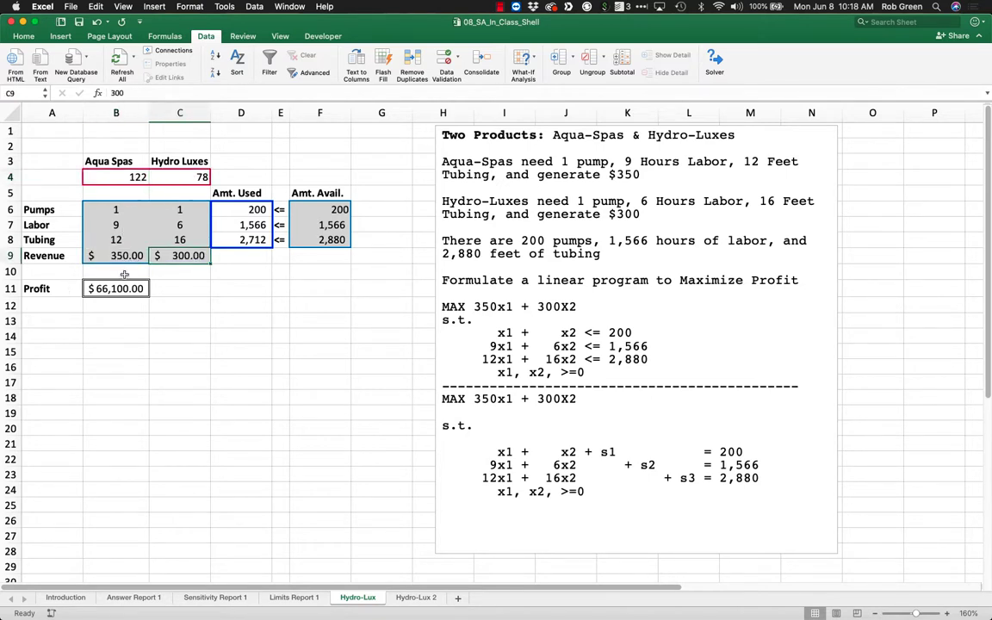
left_click(121, 290)
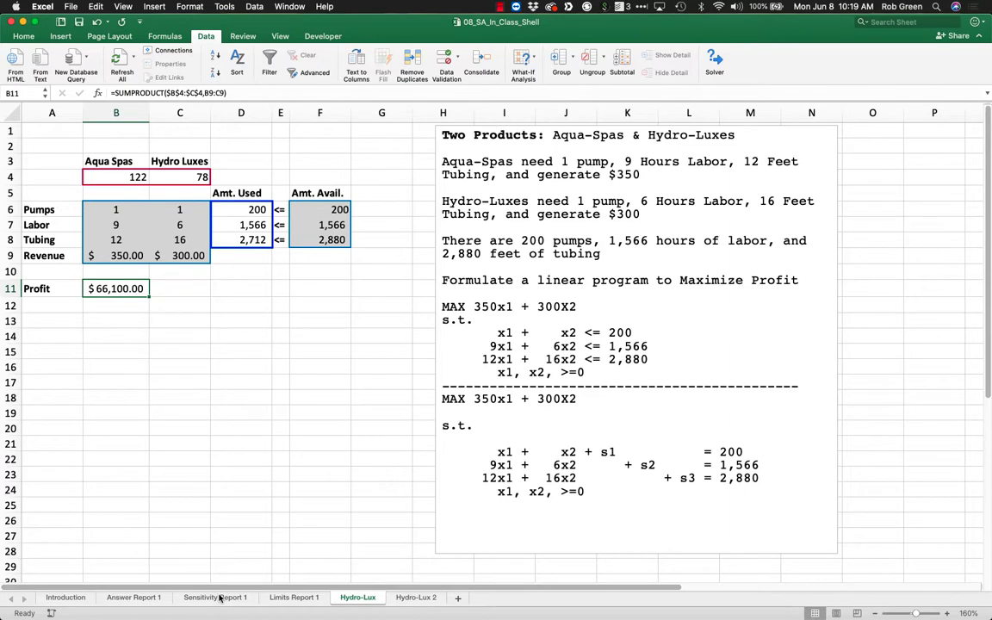
Review the allowable increase and allowable decrease columns of the Variable Cells table on the Sensitivity Report 1 sheet.
left_click(215, 596)
left_click_drag(343, 223, 353, 273)
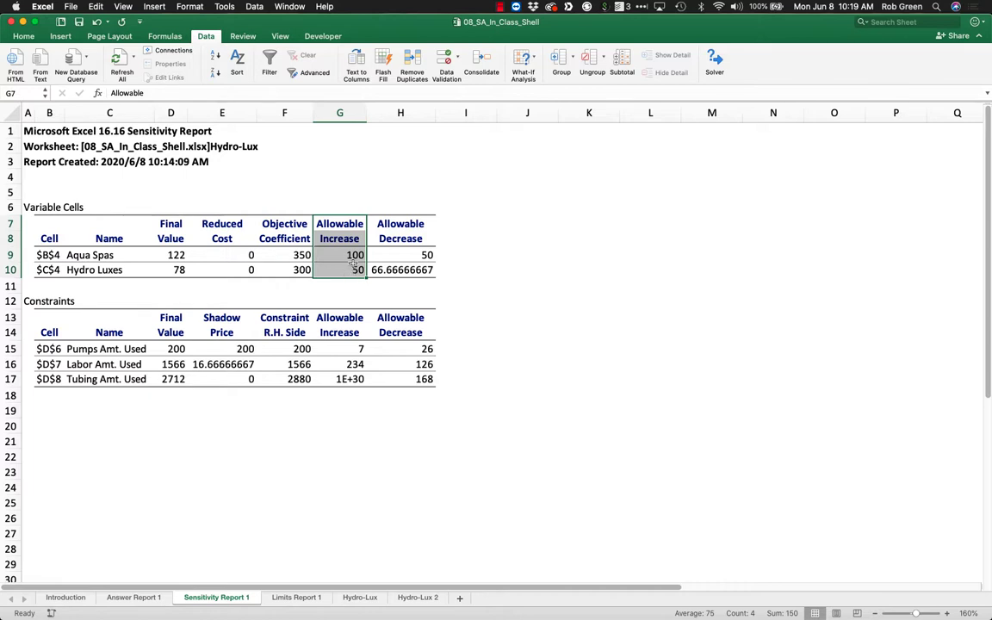
left_click_drag(385, 224, 392, 270)
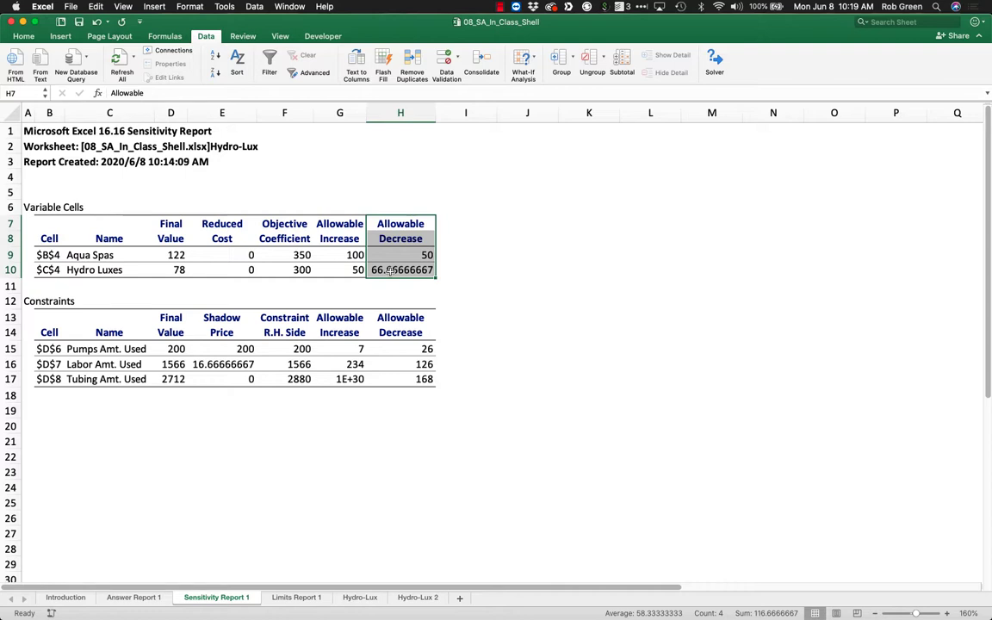
left_click(391, 255)
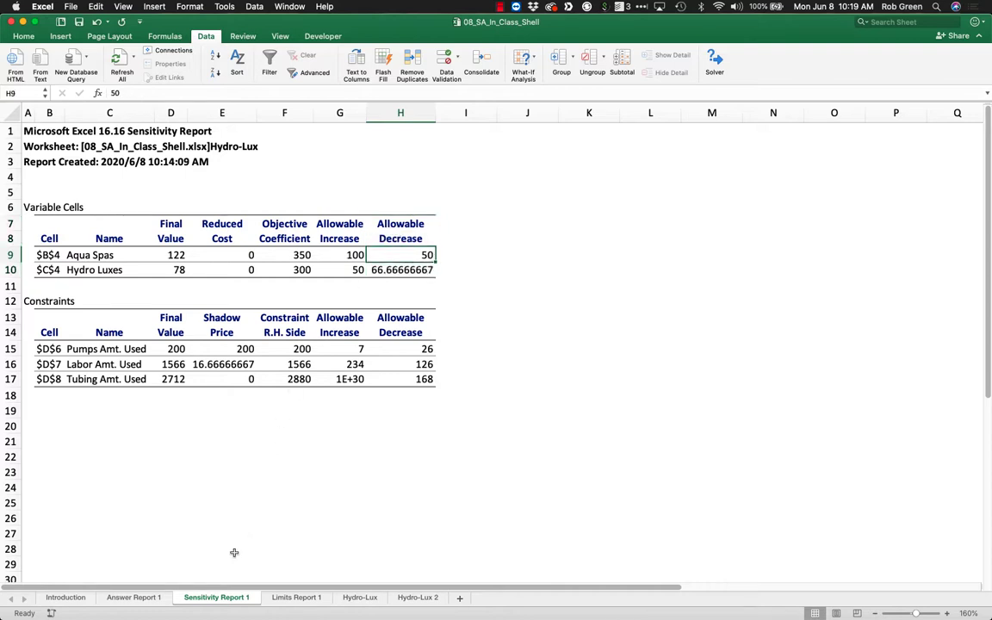
left_click(427, 223)
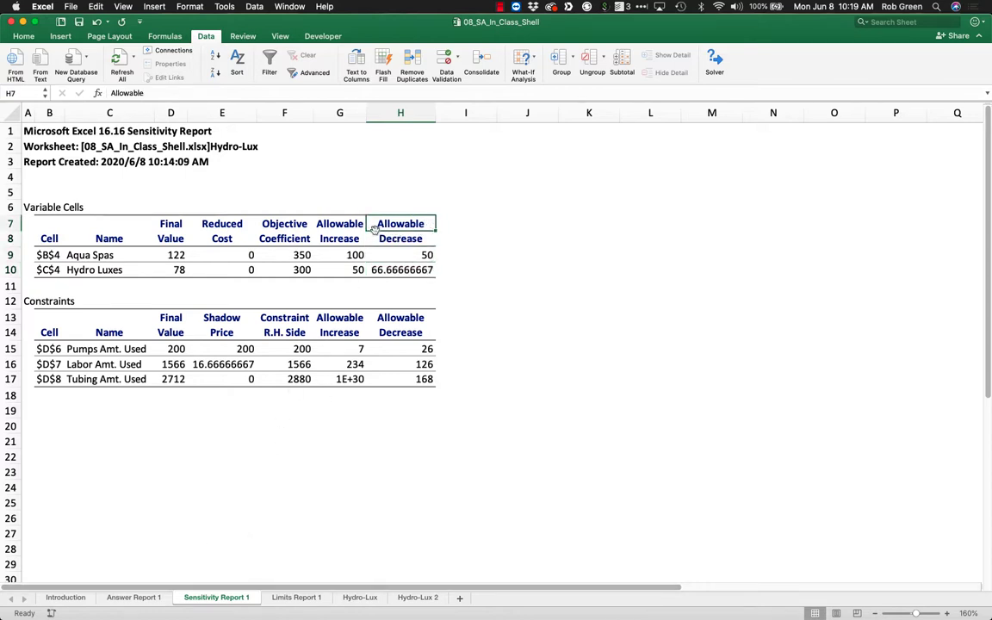
Examine the Aqua Spas objective coefficient together with its allowable increase and allowable decrease in the sensitivity report.
left_click(328, 257)
left_click(281, 259)
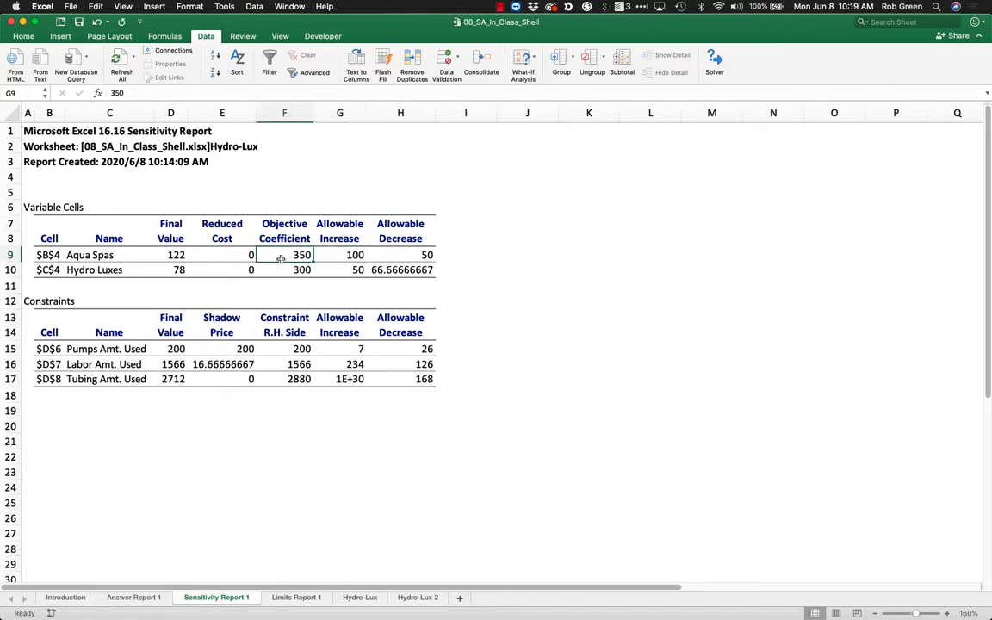
left_click_drag(103, 256, 336, 256)
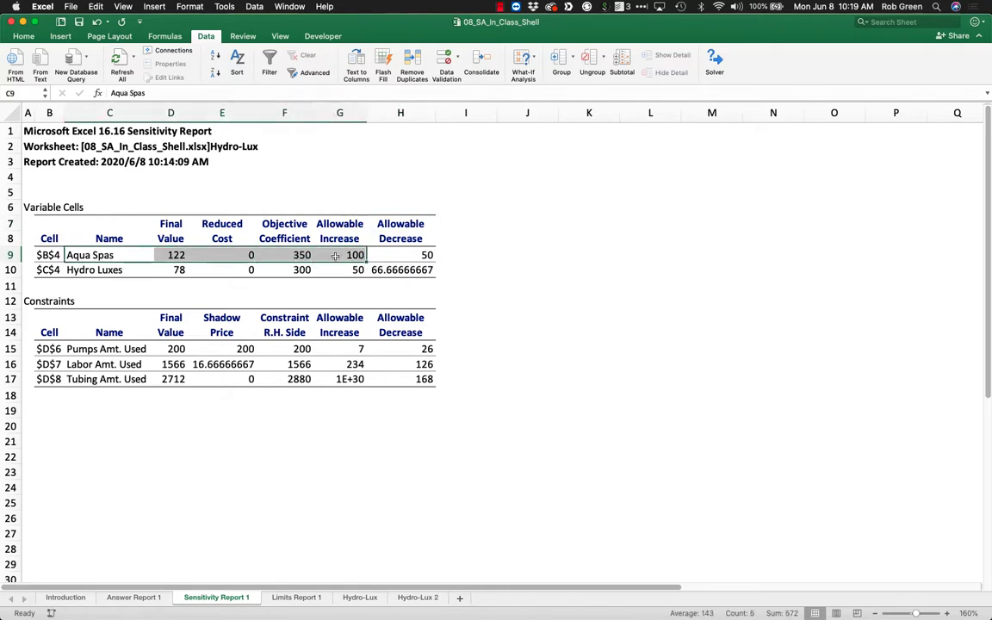
double_click(353, 256)
key("Return")
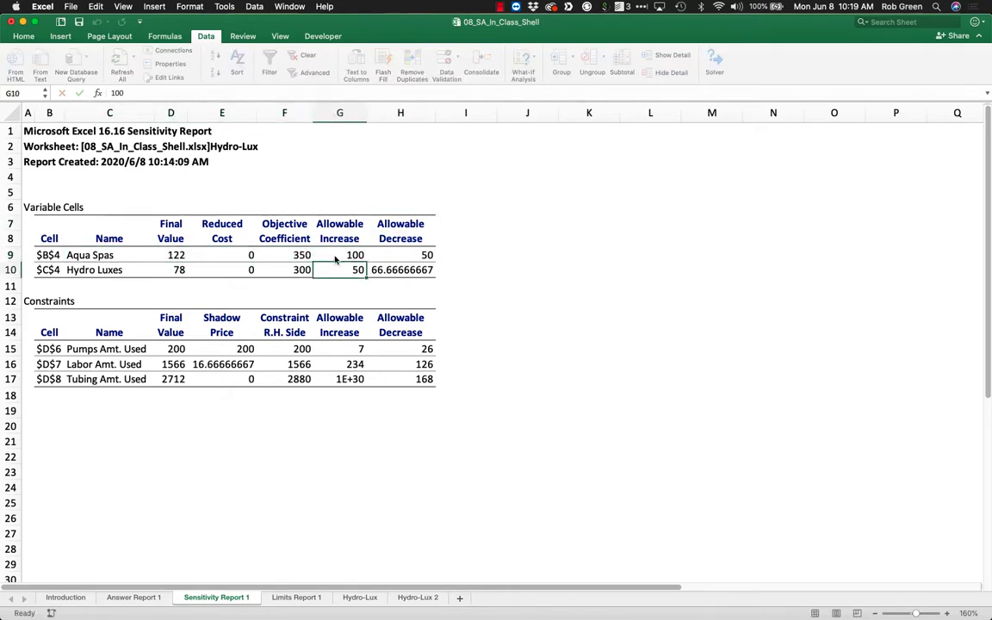
left_click(402, 254)
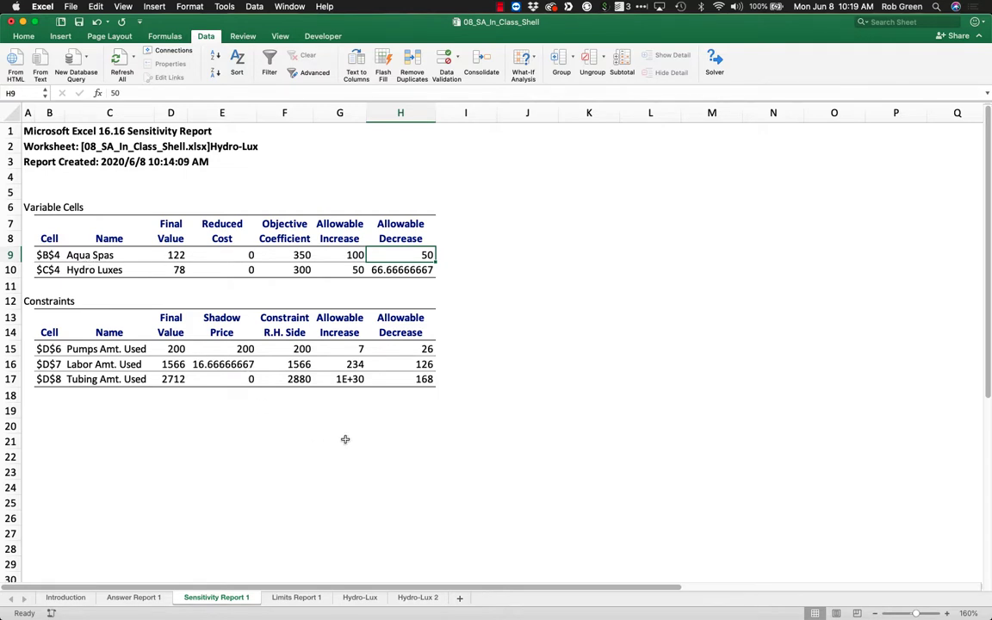
left_click(358, 597)
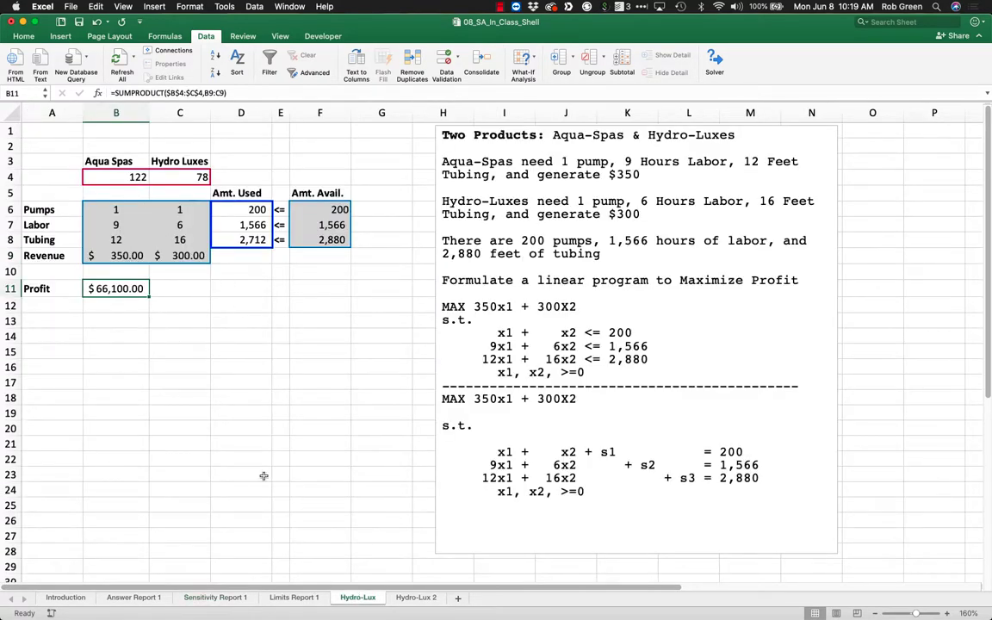
left_click(215, 597)
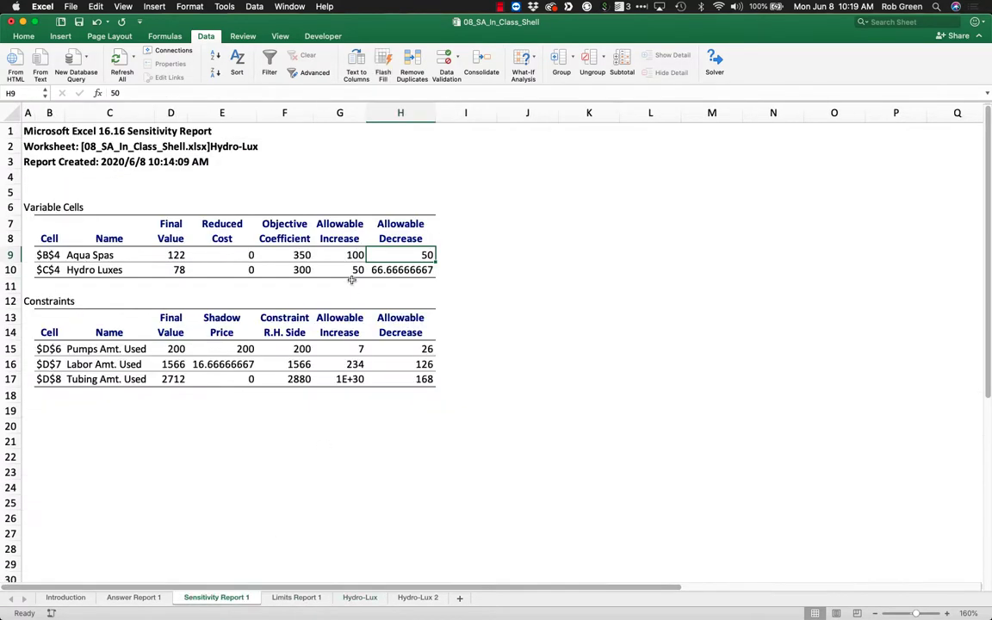
left_click(355, 255)
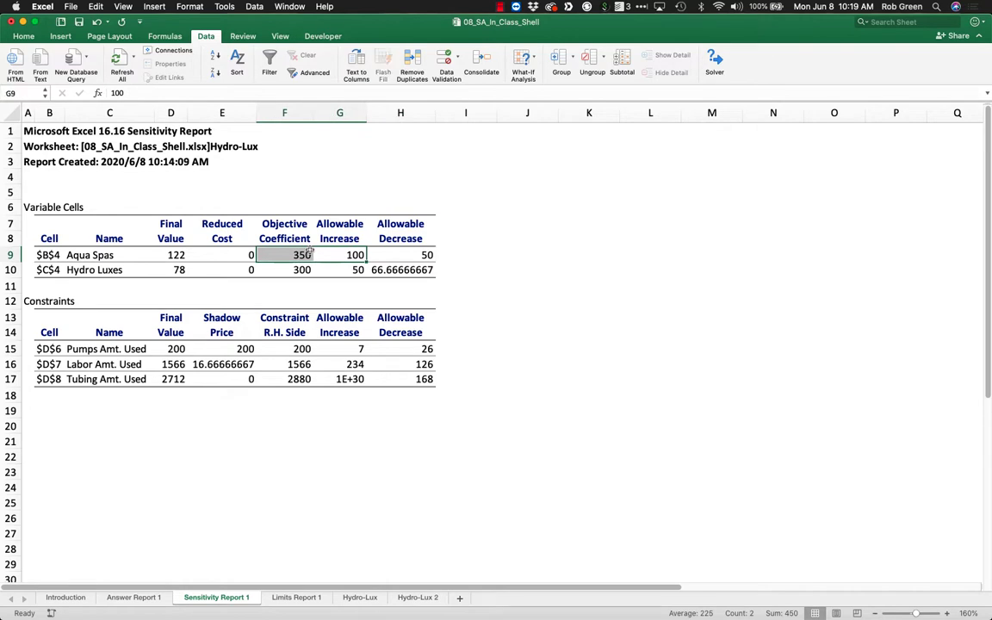
left_click(389, 255)
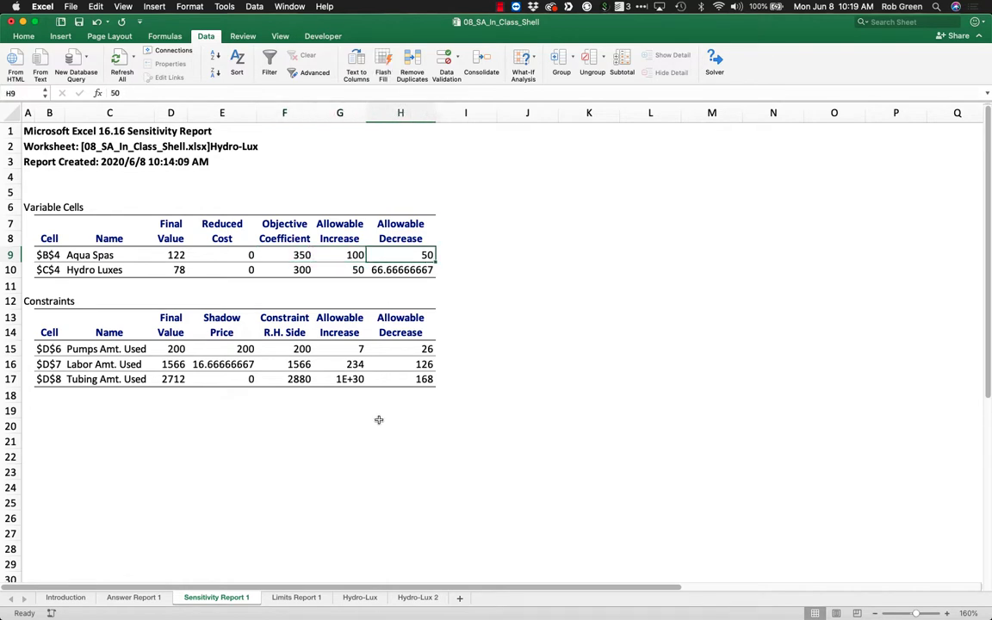
Set the Aqua Spas revenue to 400 on the Hydro-Lux sheet and check the profit and production quantities.
left_click(360, 597)
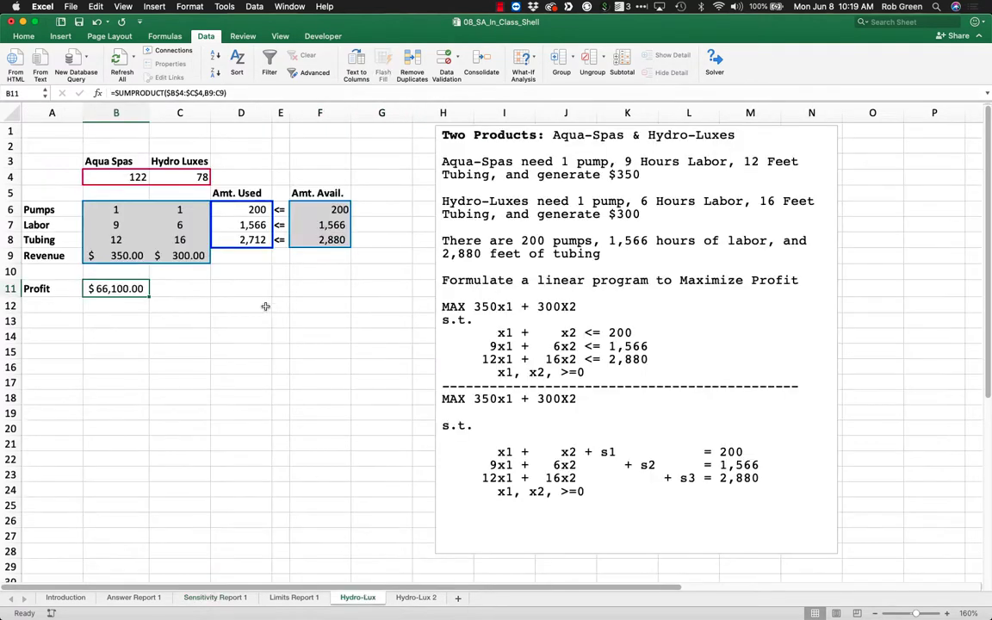
left_click(134, 253)
type("400")
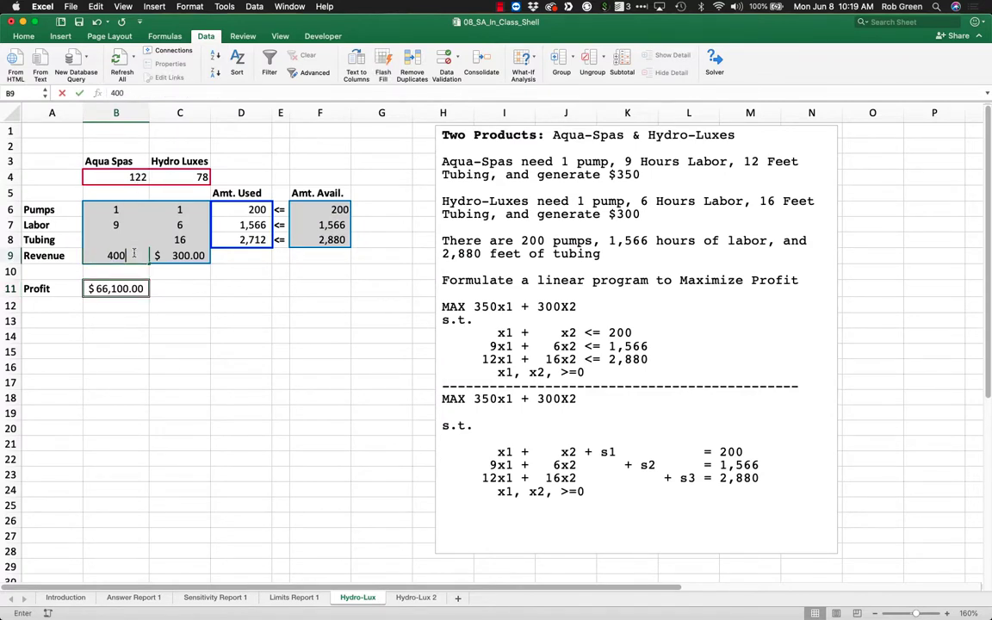
key("Return")
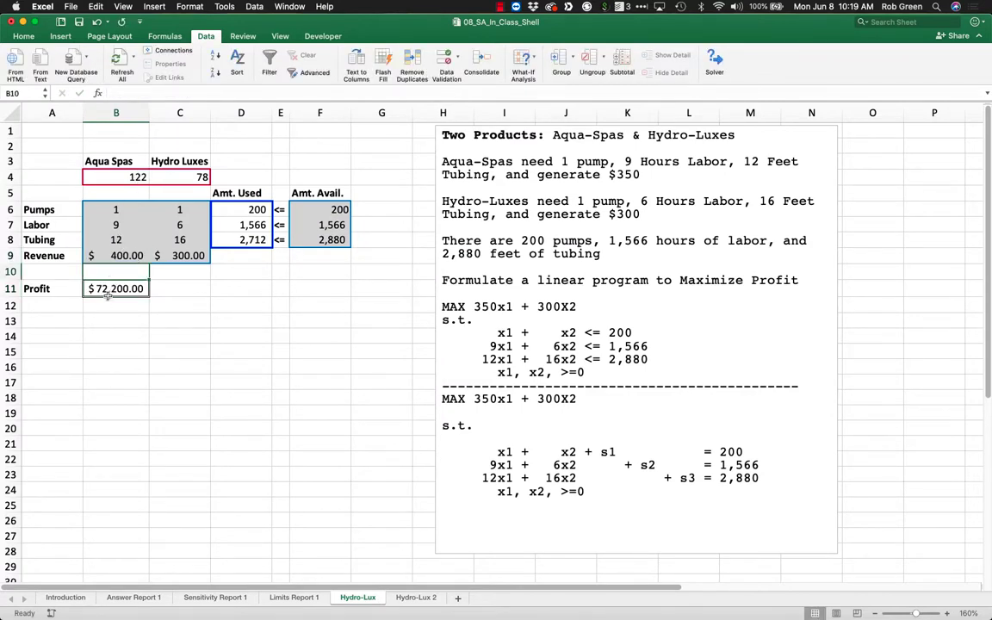
left_click(108, 293)
left_click_drag(126, 179, 172, 179)
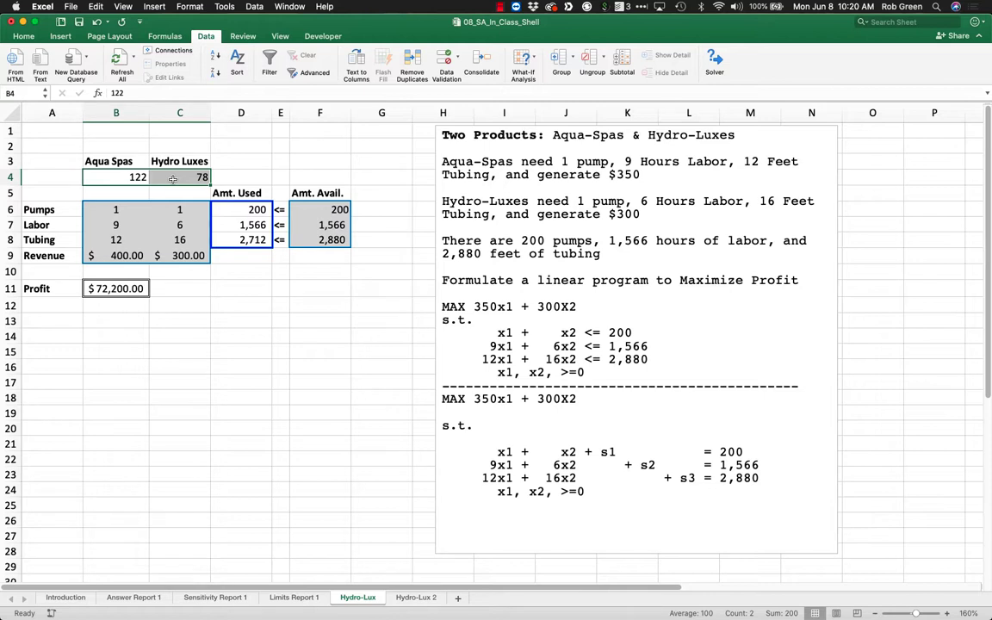
Set the Aqua Spas revenue back to 350 and check the profit cell.
left_click(131, 257)
type("350")
key("Return")
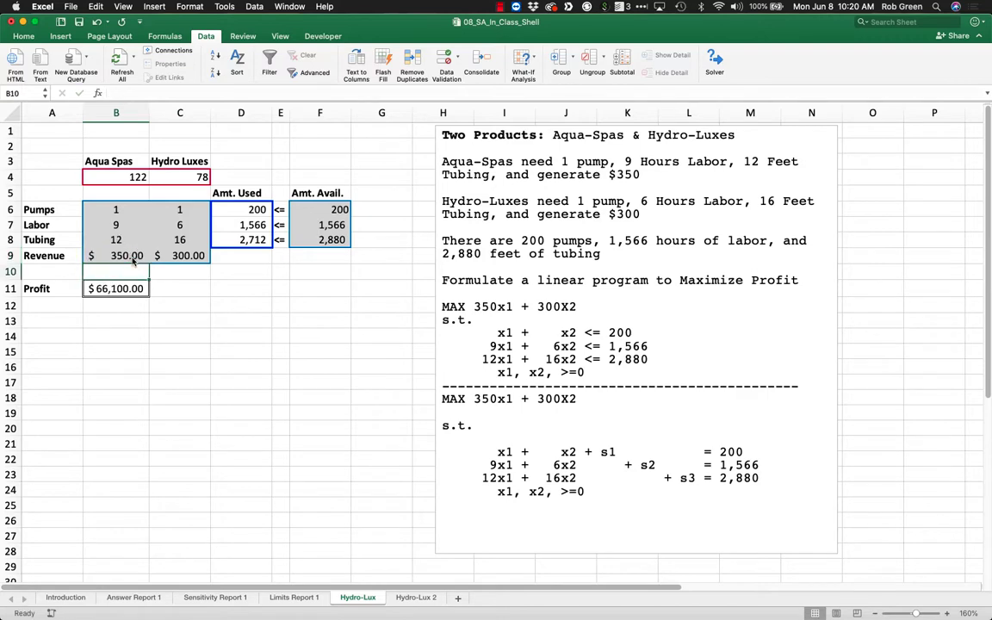
left_click(112, 290)
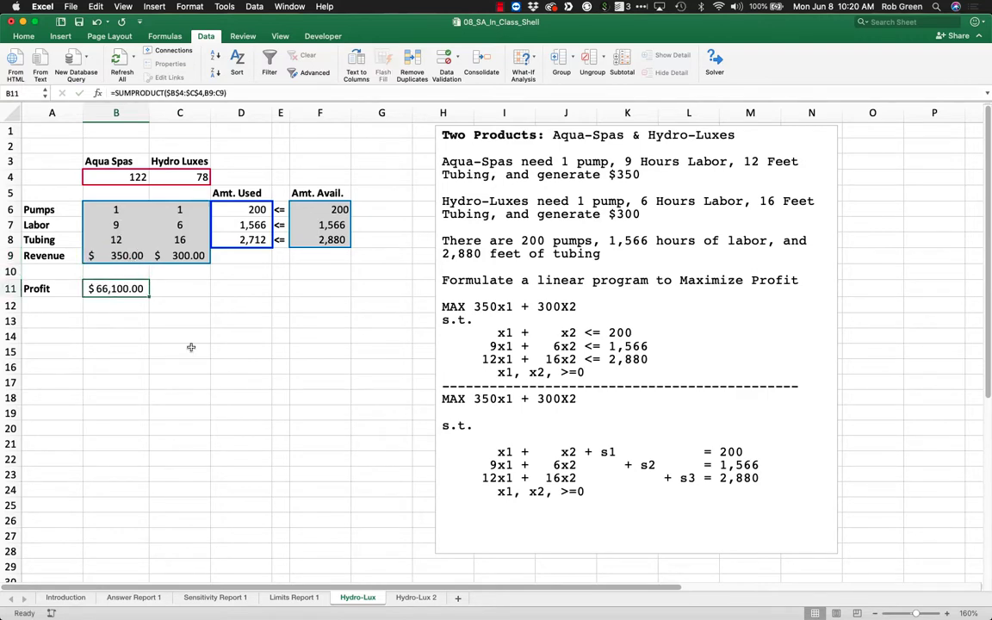
Examine the Hydro Luxes allowable increase and decrease on Sensitivity Report 1 and compare them with those of Aqua Spas.
left_click(231, 598)
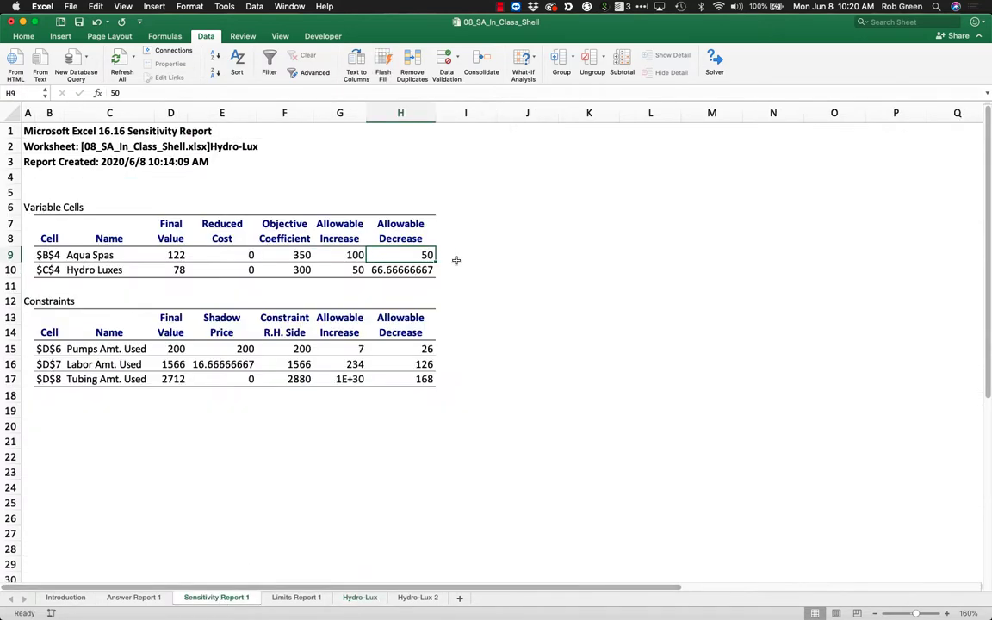
left_click(454, 258)
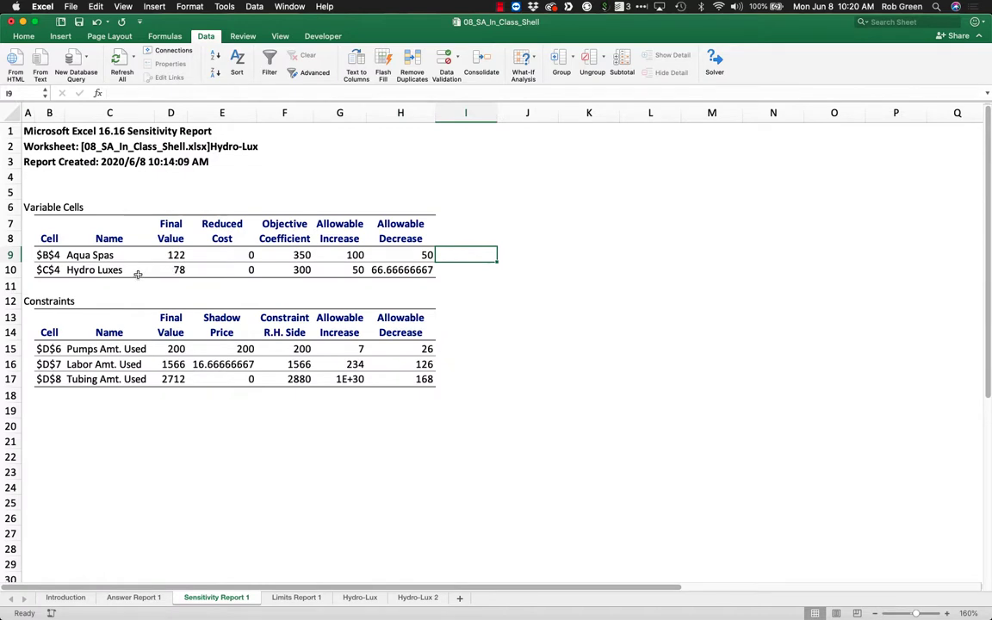
left_click(336, 273)
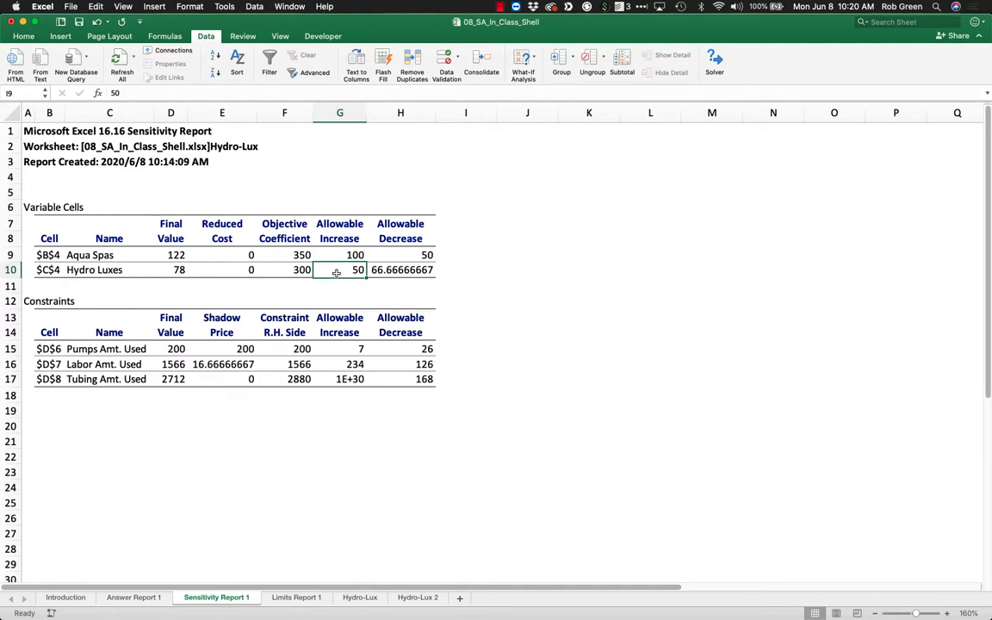
left_click(398, 273)
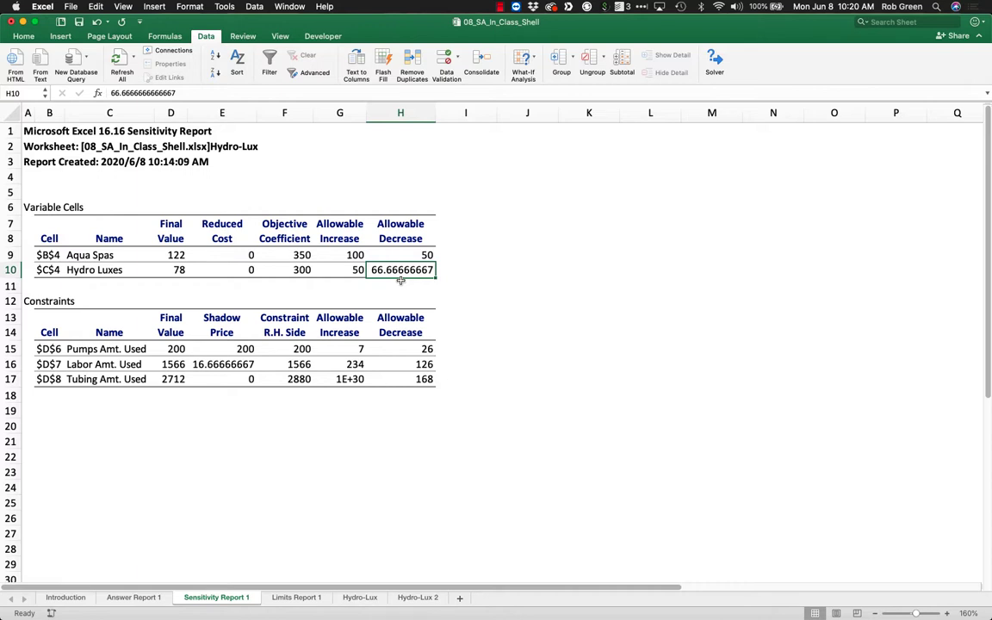
left_click_drag(413, 255, 347, 270)
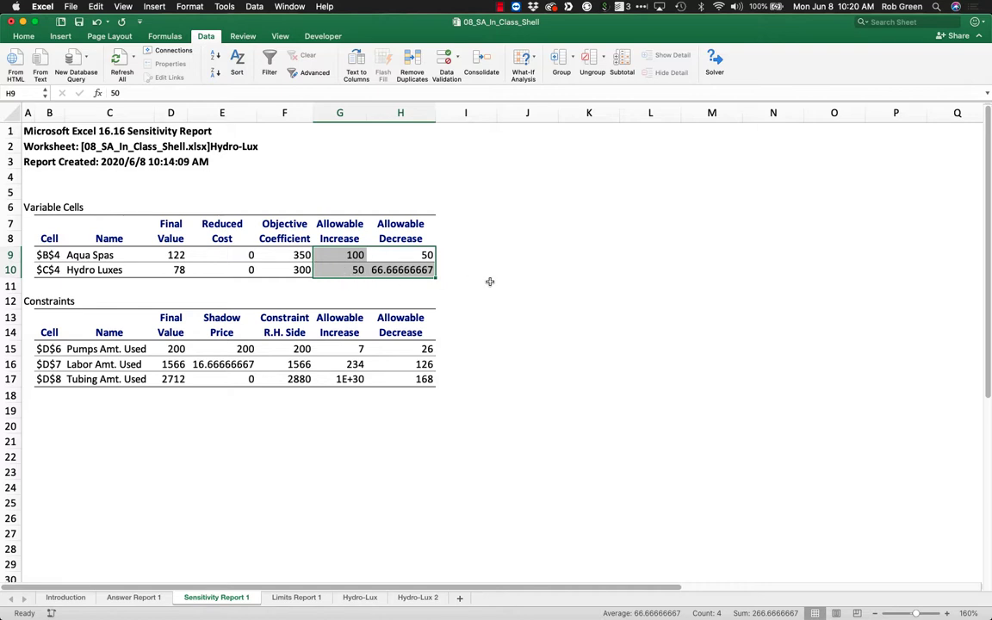
Examine the Variable Cells table in the sensitivity report, including the reduced costs of Aqua Spas and Hydro Luxes.
left_click_drag(489, 276, 119, 241)
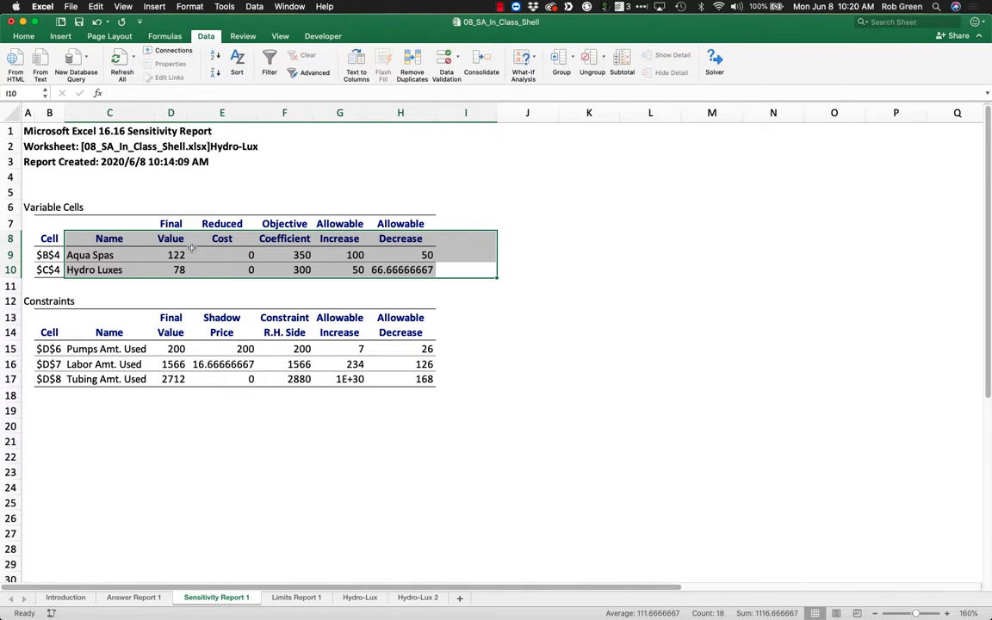
left_click(168, 238)
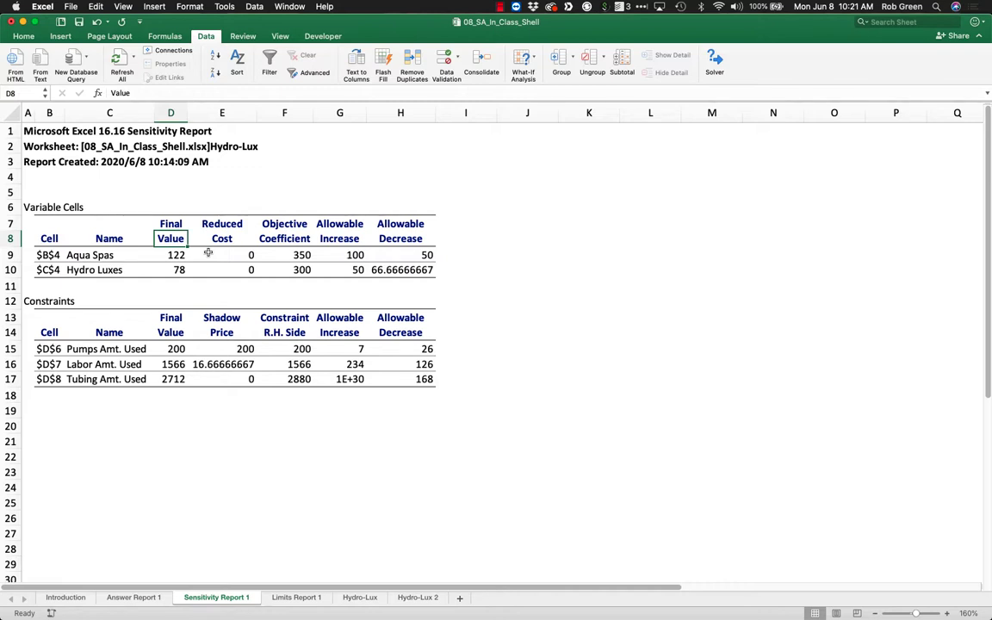
left_click_drag(219, 254, 225, 267)
left_click(233, 253)
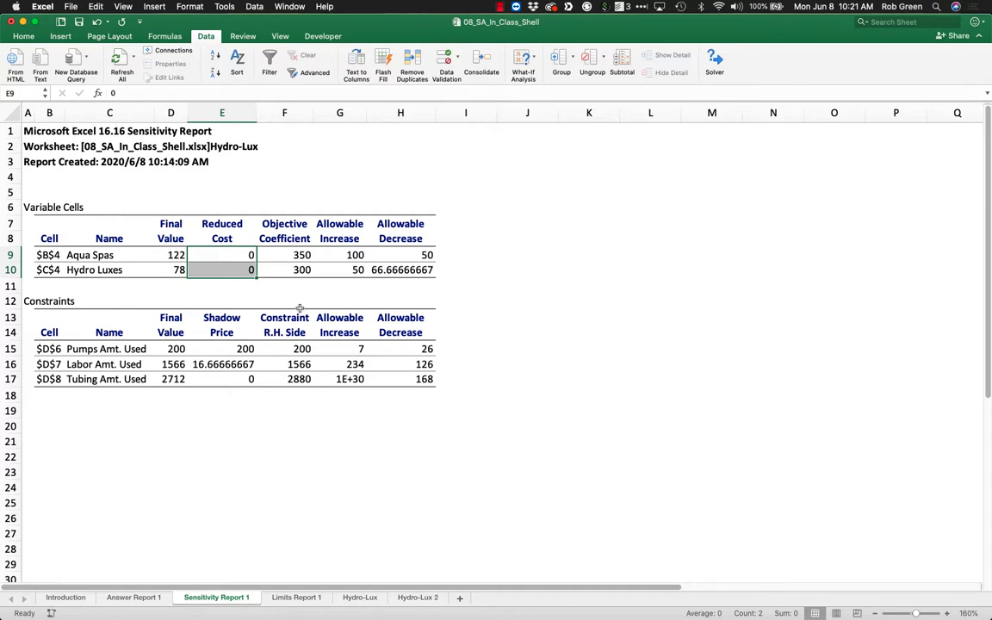
Examine the Constraints table of the sensitivity report and its pumps, labor and tubing rows.
left_click(78, 328)
left_click_drag(78, 328, 412, 385)
left_click_drag(421, 384, 422, 384)
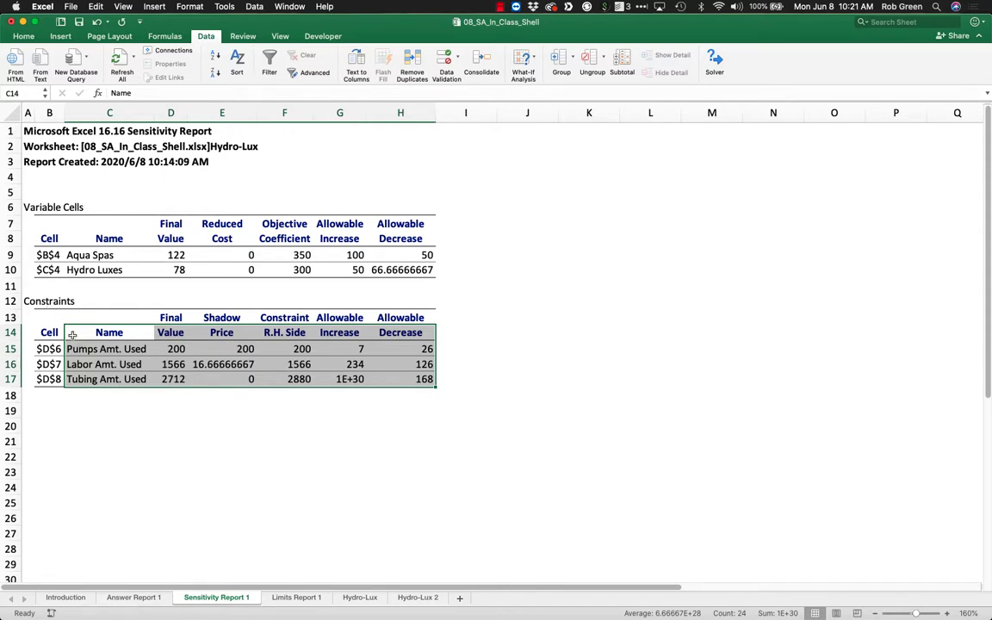
left_click(103, 349)
left_click(106, 364)
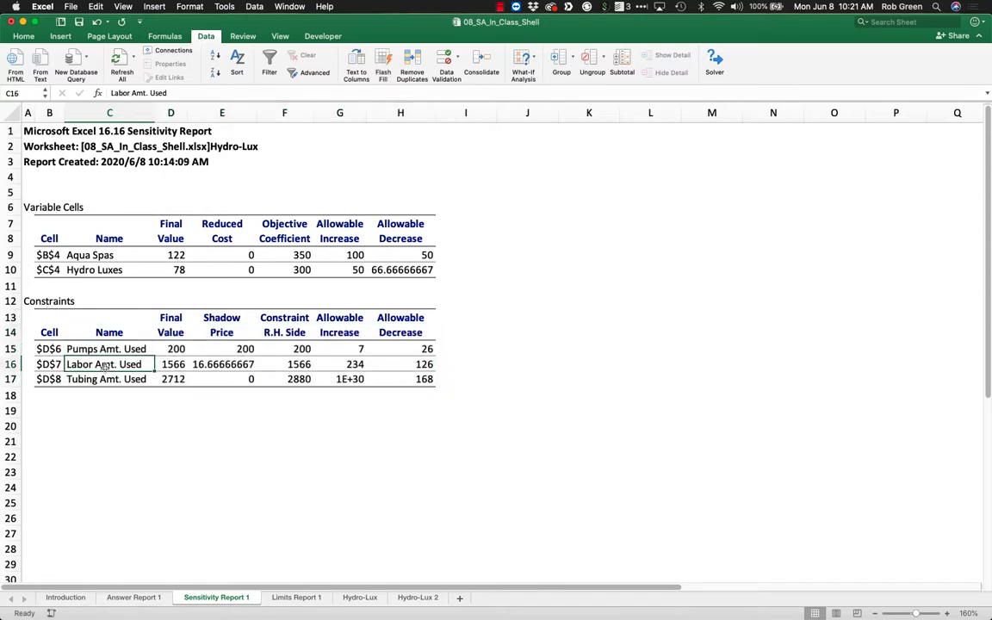
left_click(110, 379)
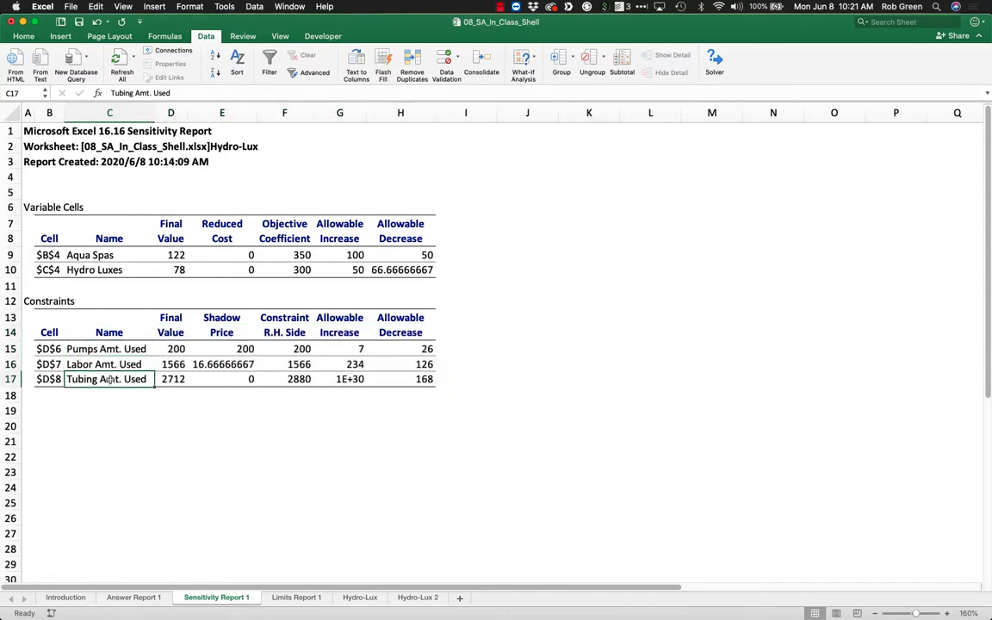
Review the constraints' final values, right-hand sides, and allowable increases and decreases.
left_click(172, 332)
left_click_drag(172, 328, 175, 377)
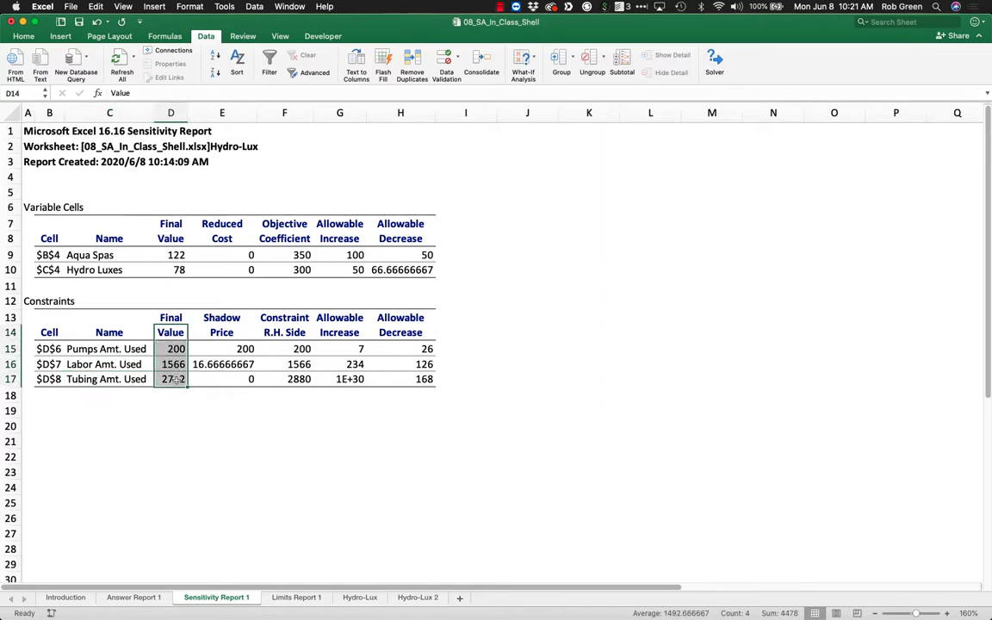
left_click_drag(284, 320, 293, 379)
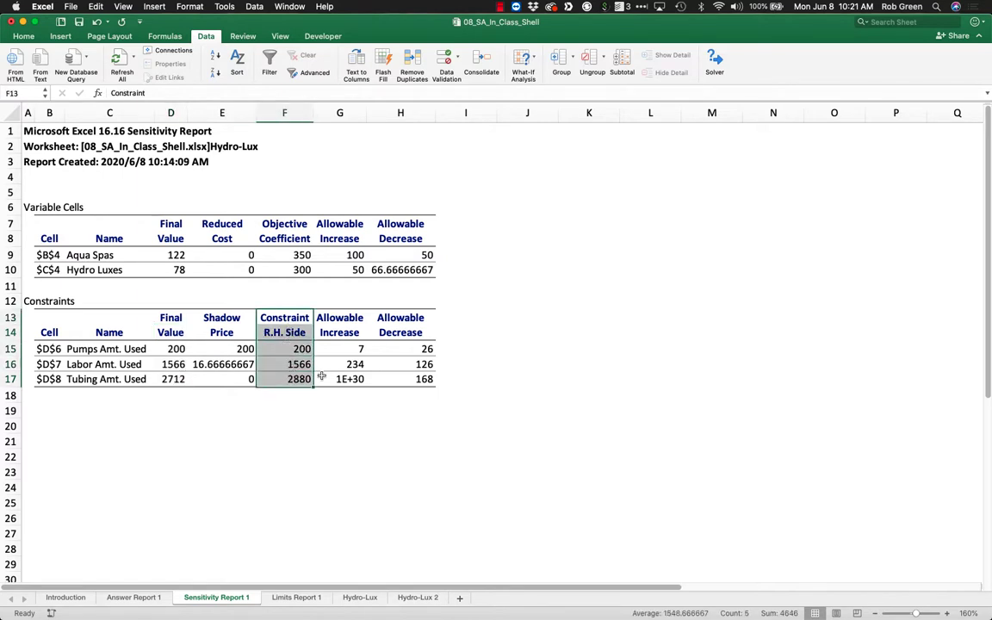
left_click_drag(340, 321, 415, 380)
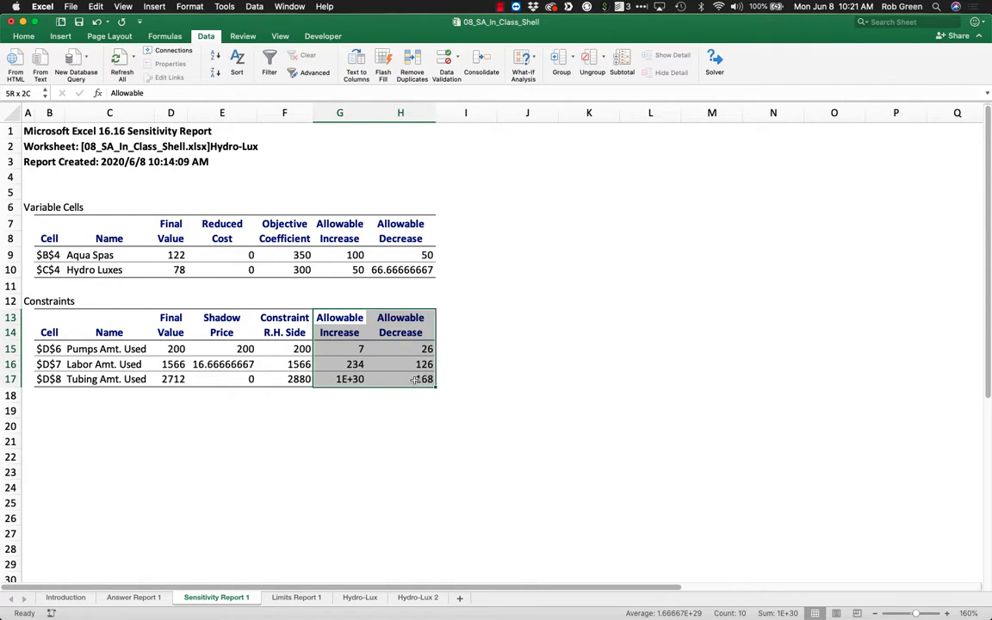
left_click_drag(416, 380, 415, 380)
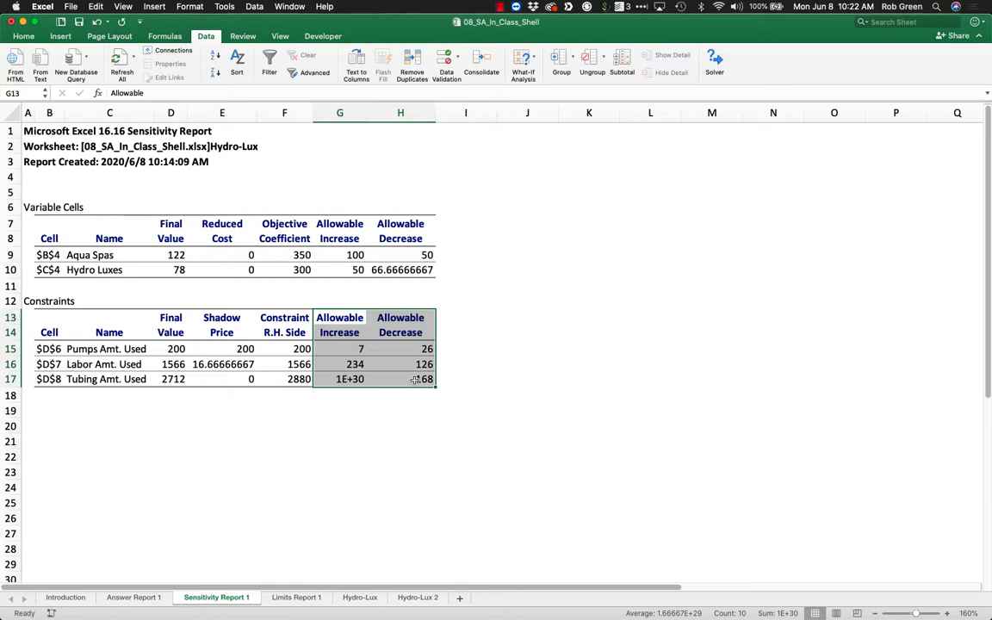
left_click(446, 382)
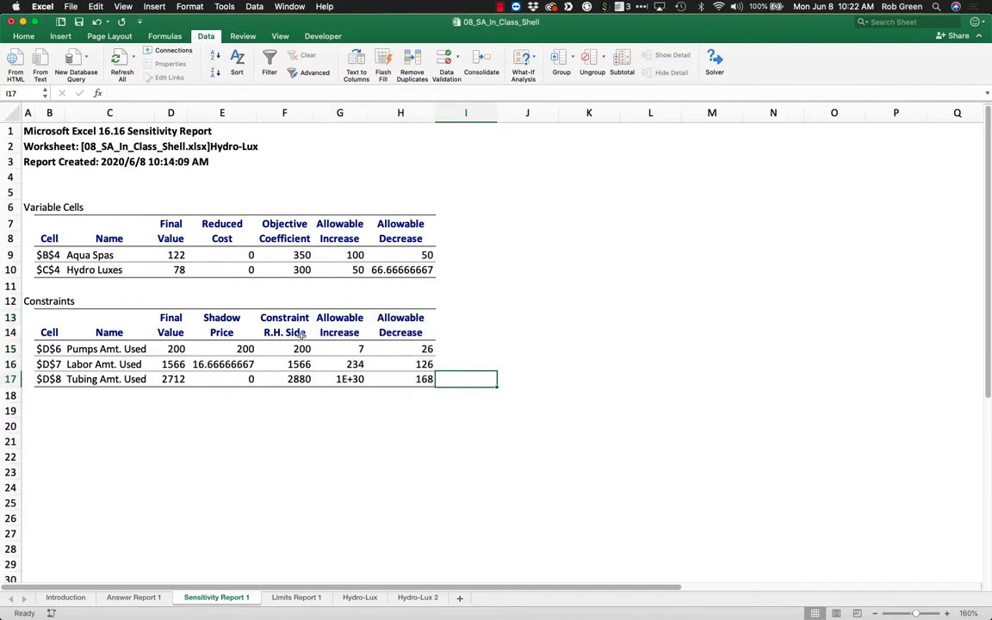
Examine how far the pumps and labor right-hand sides may change, relating the pumps range to the variables' final values.
left_click_drag(336, 316, 350, 379)
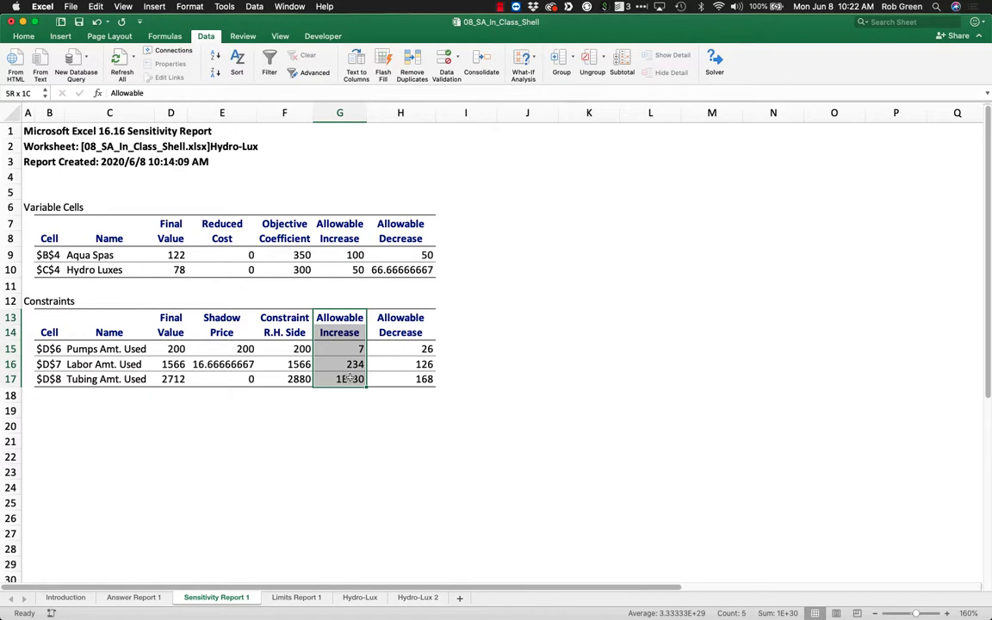
left_click_drag(350, 379, 350, 379)
left_click_drag(339, 319, 300, 351)
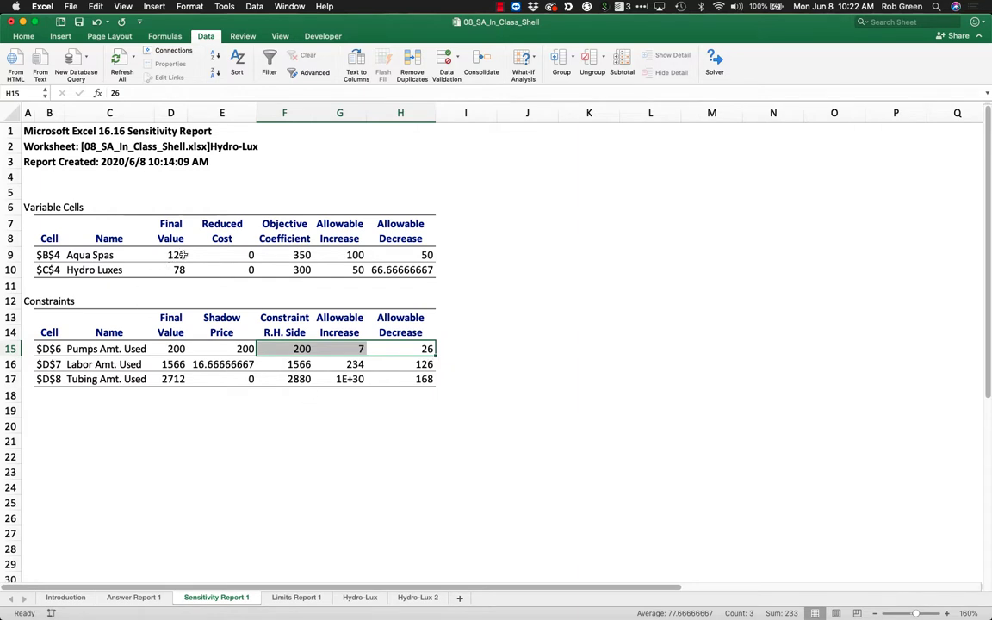
left_click_drag(176, 255, 174, 268)
left_click(454, 335)
left_click_drag(327, 348, 400, 349)
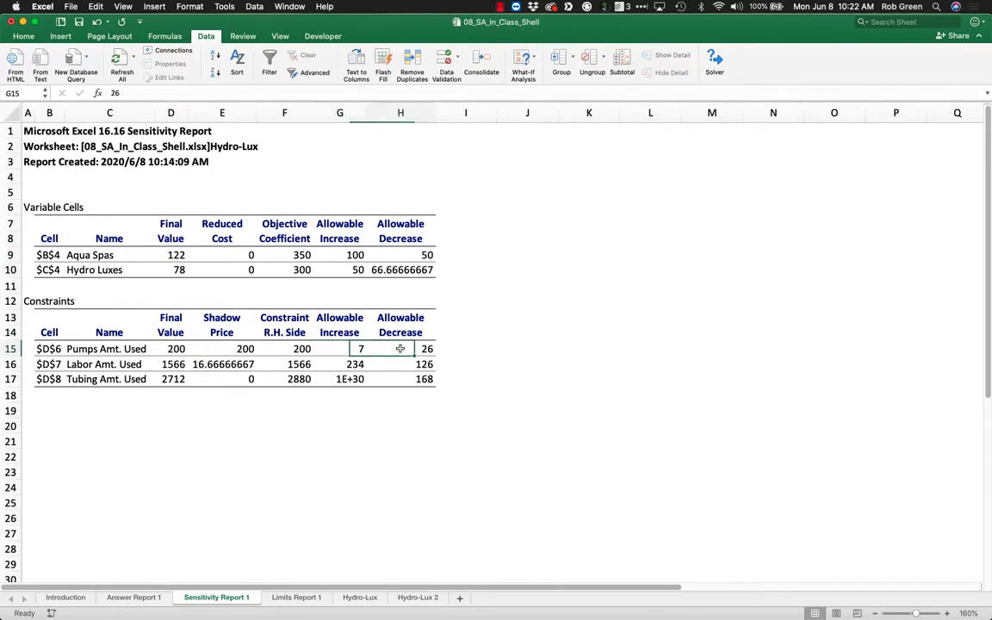
left_click(344, 375)
left_click(414, 361)
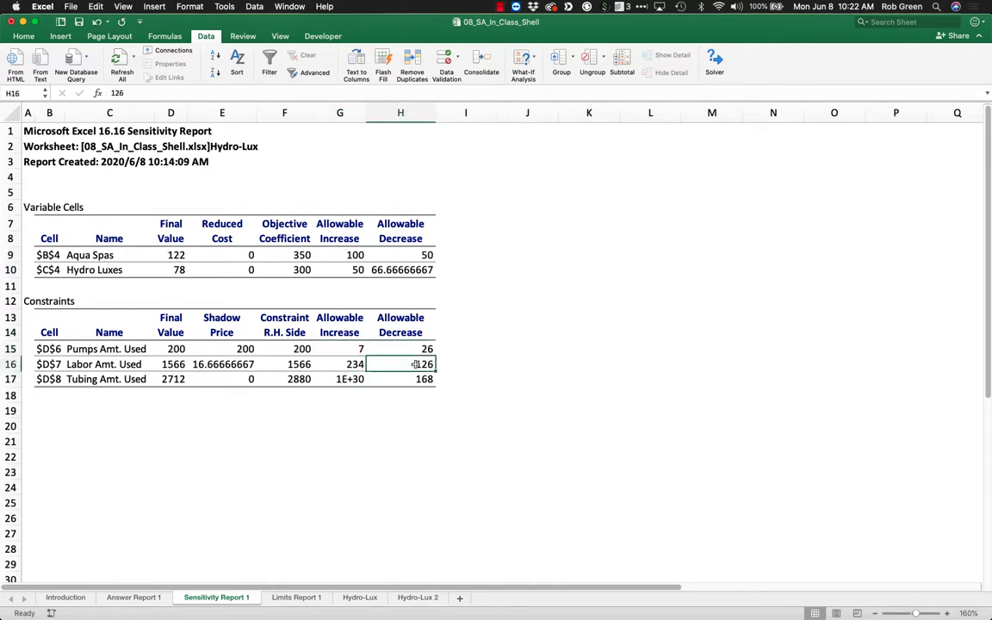
Examine the tubing constraint's allowable increase and compare it with the tubing used and available on the Hydro-Lux sheet.
left_click_drag(405, 379, 125, 385)
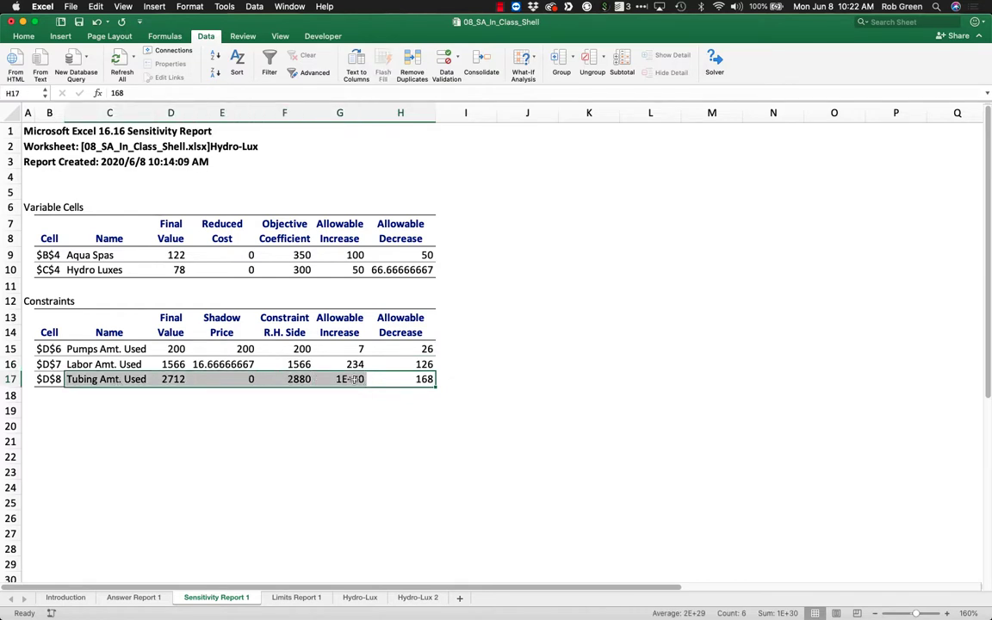
left_click_drag(353, 379, 299, 379)
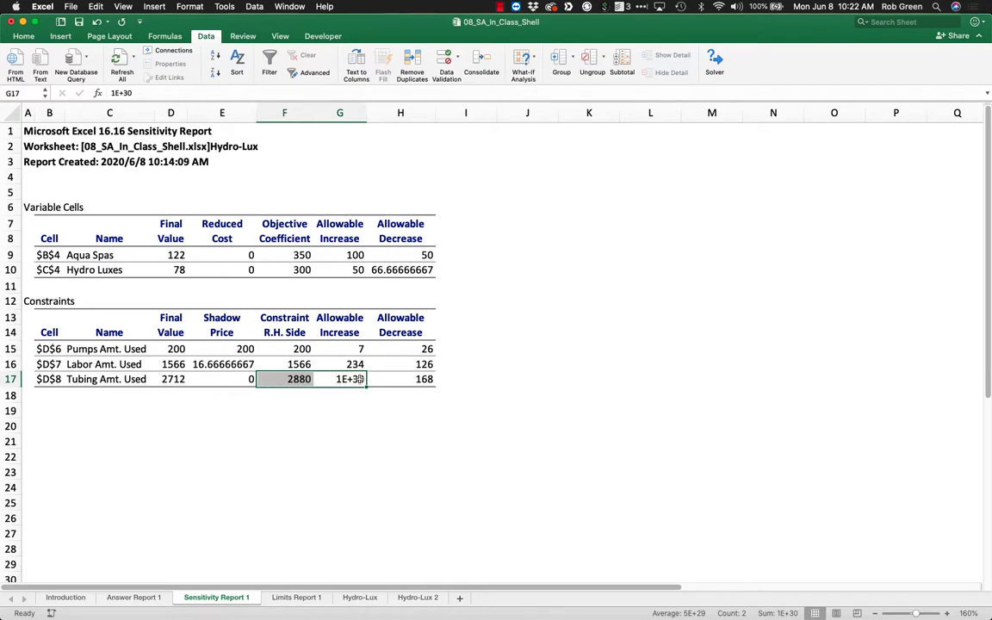
left_click(349, 379)
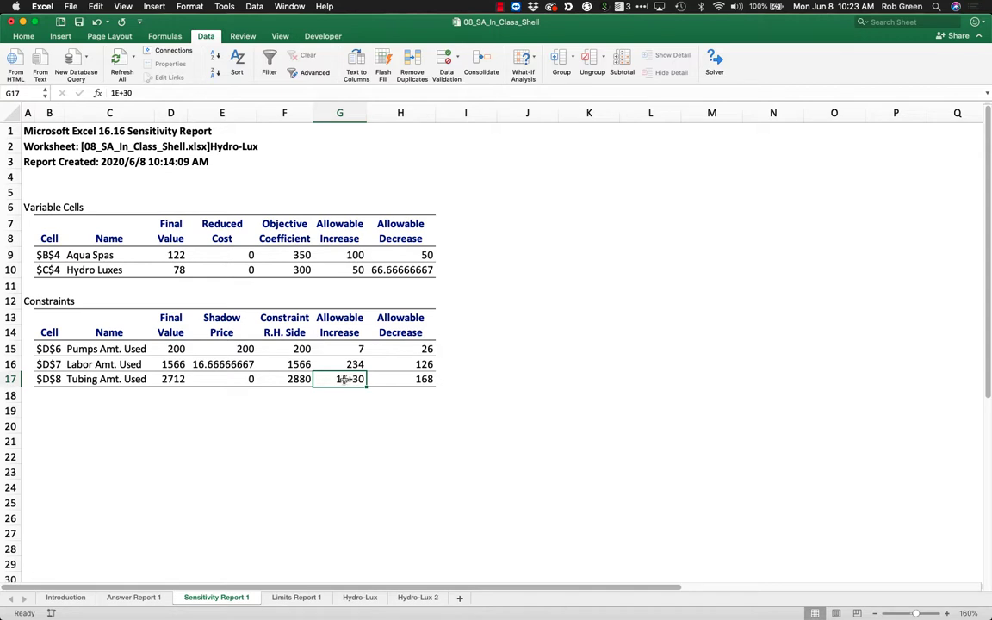
left_click_drag(343, 379, 301, 380)
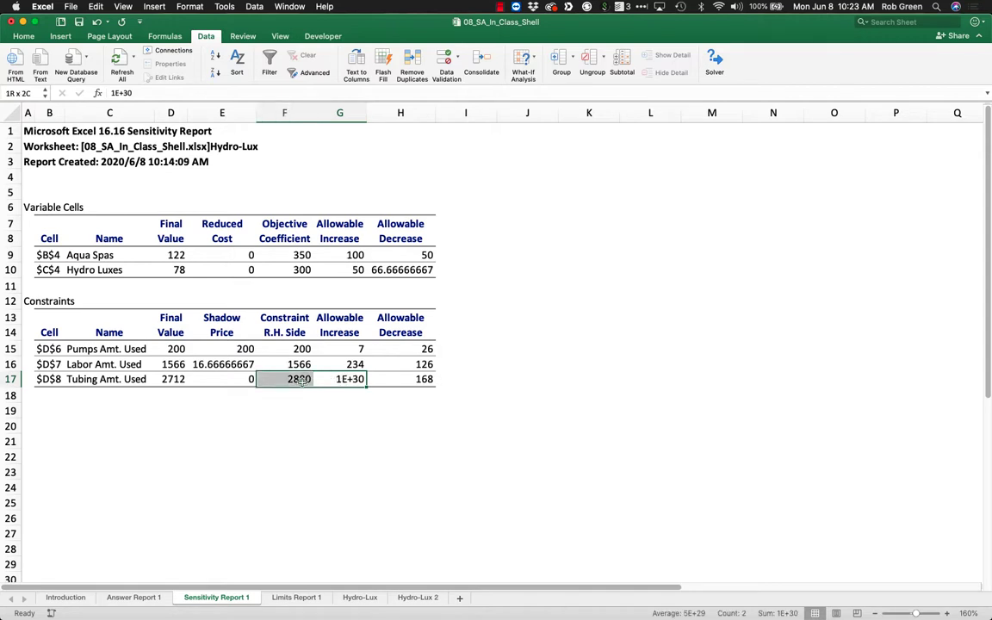
left_click(360, 597)
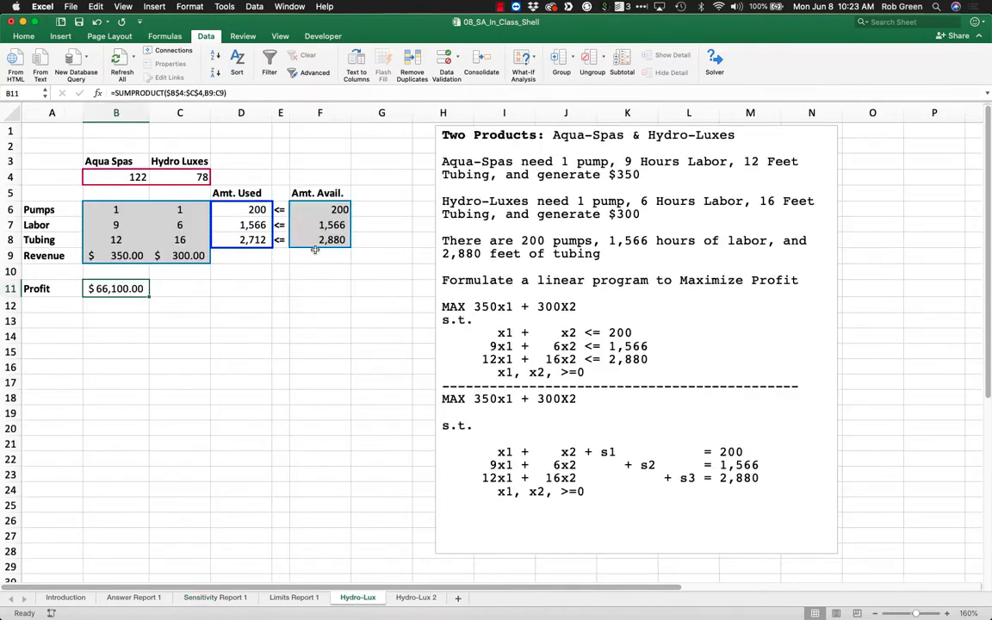
left_click_drag(316, 244, 57, 242)
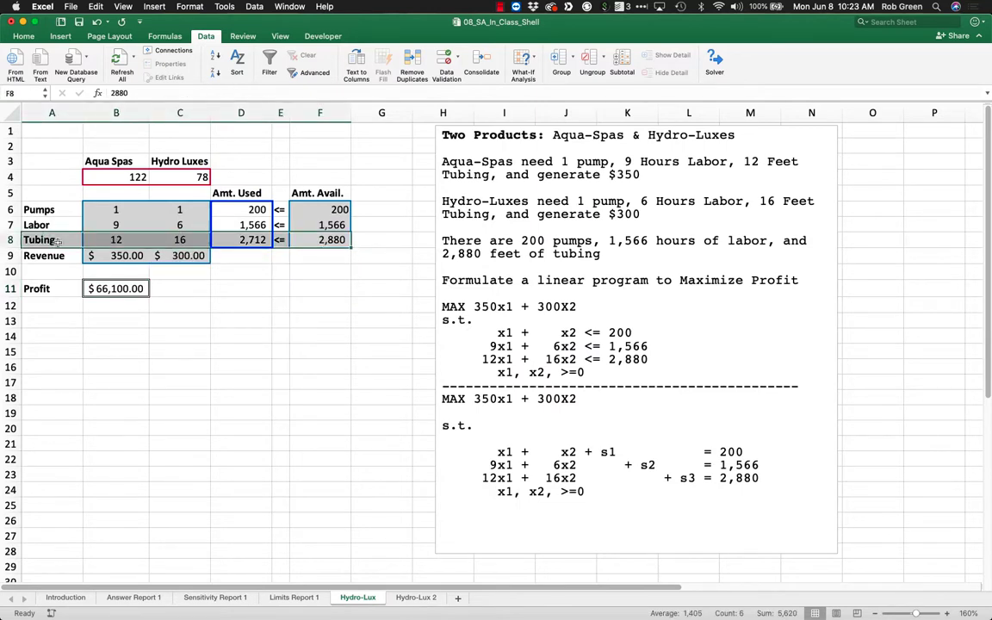
left_click(333, 241)
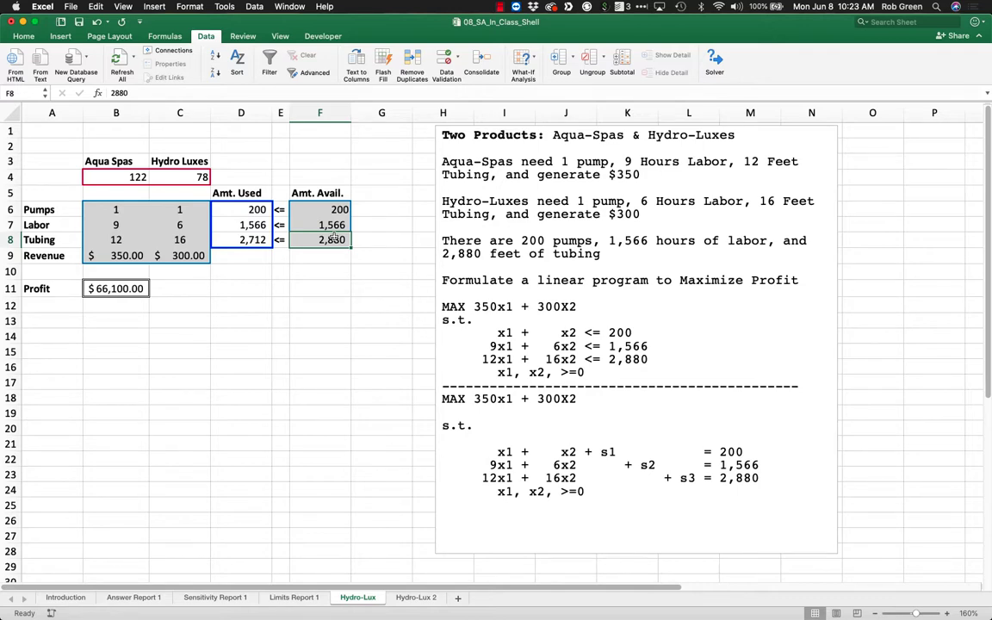
Return to Sensitivity Report 1 and examine the allowable increases of the pumps and labor constraints.
left_click(216, 597)
left_click(350, 485)
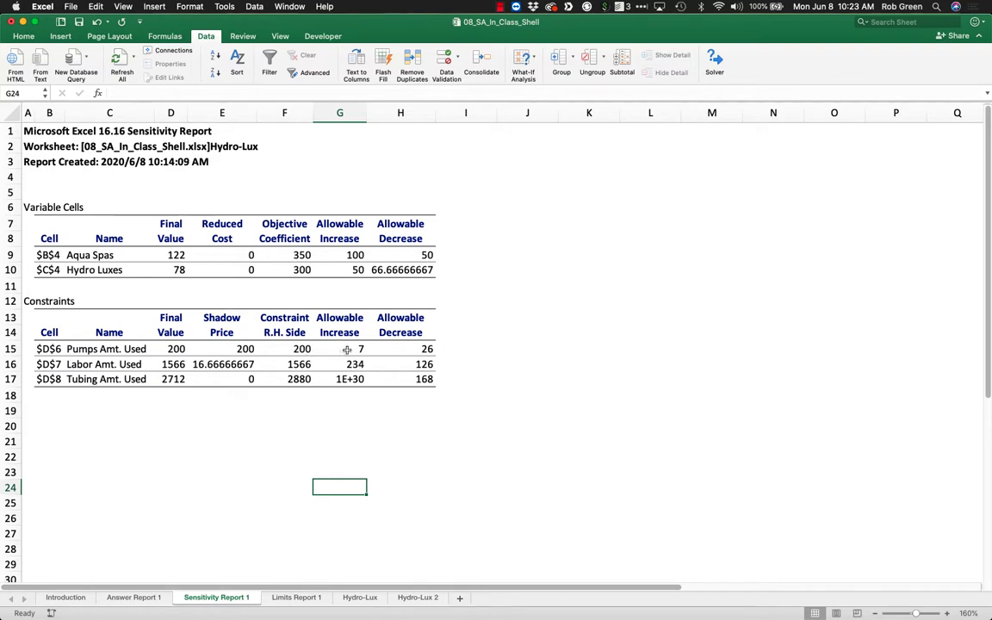
left_click(347, 352)
left_click_drag(348, 353, 353, 364)
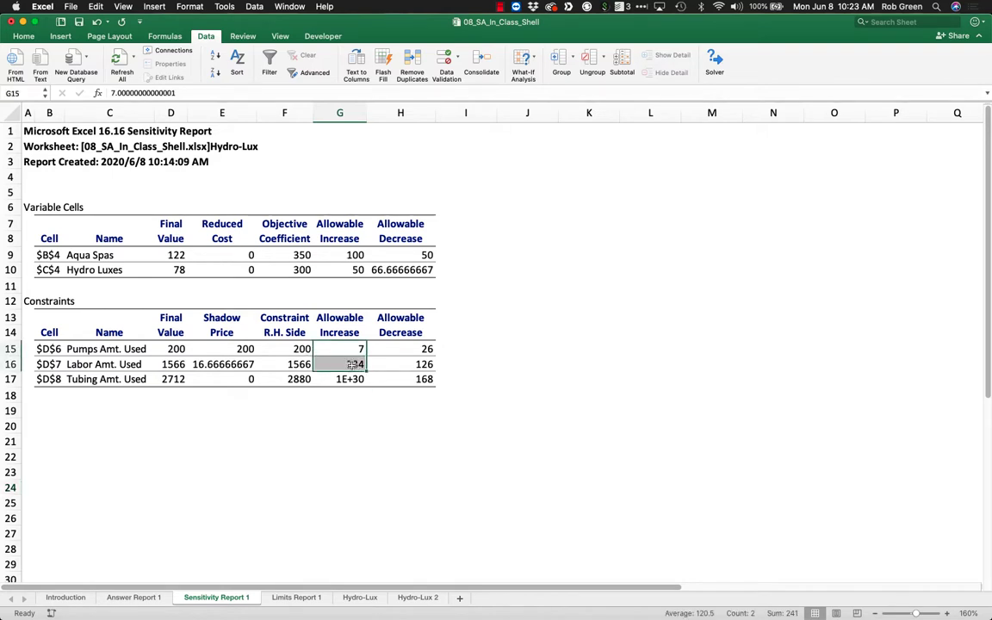
left_click(320, 330)
left_click(350, 349)
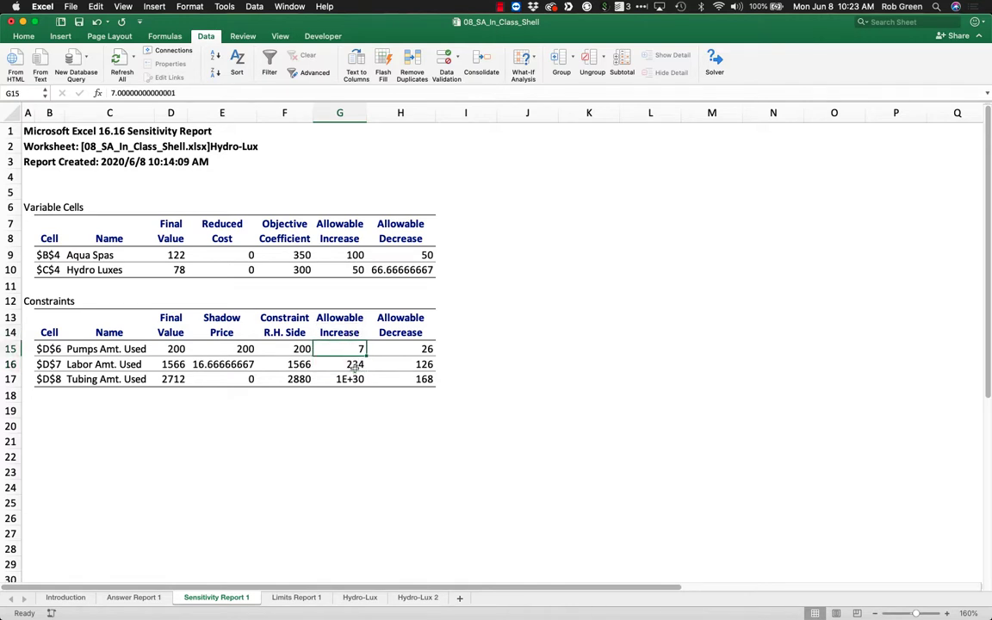
left_click(351, 364)
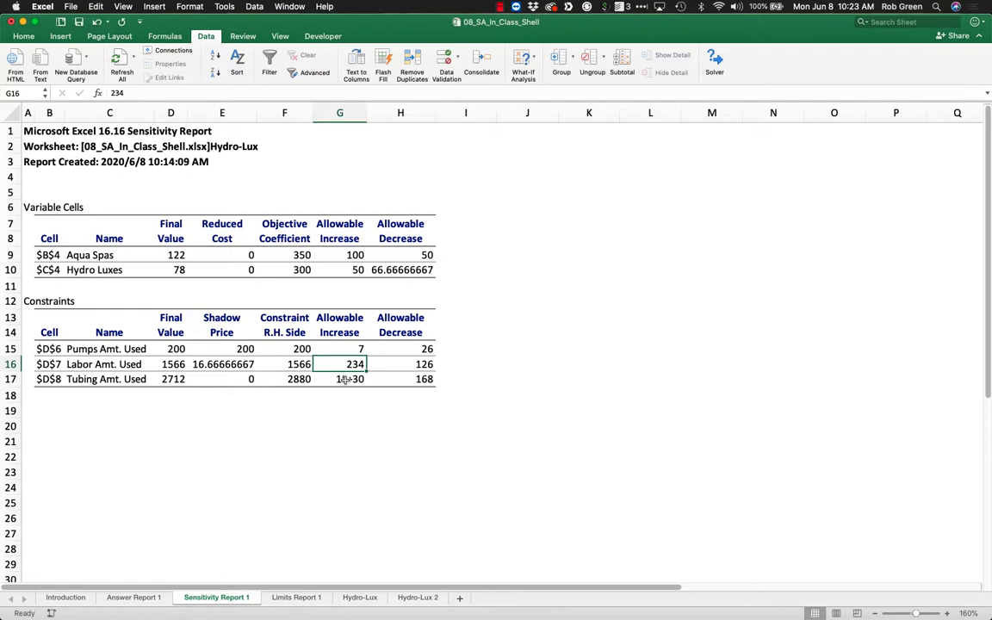
Examine the constraints' shadow prices and relate the pumps shadow price to its allowable increase and decrease.
left_click_drag(231, 349, 235, 380)
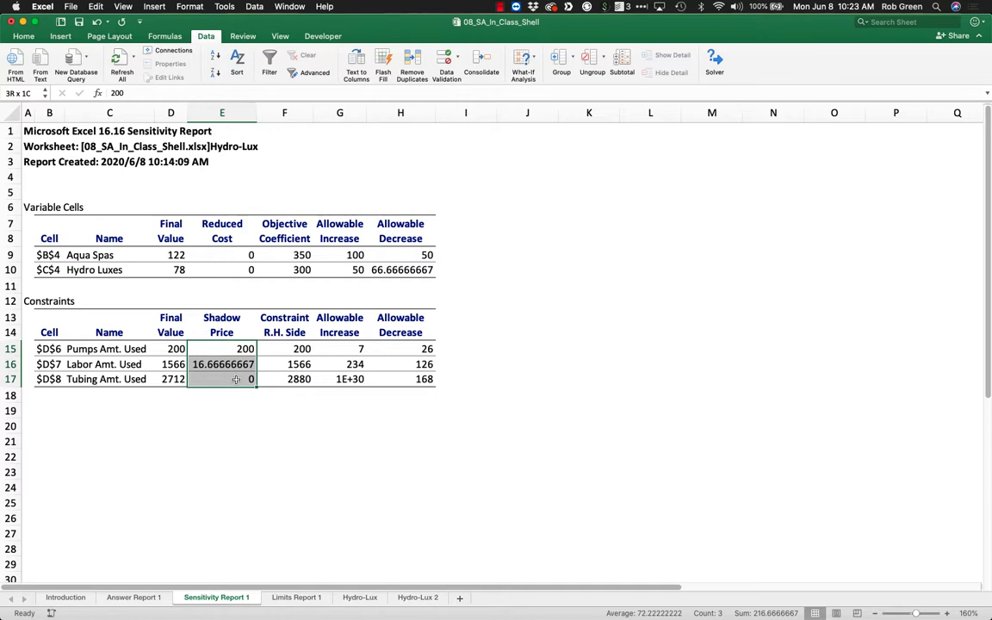
left_click(350, 348)
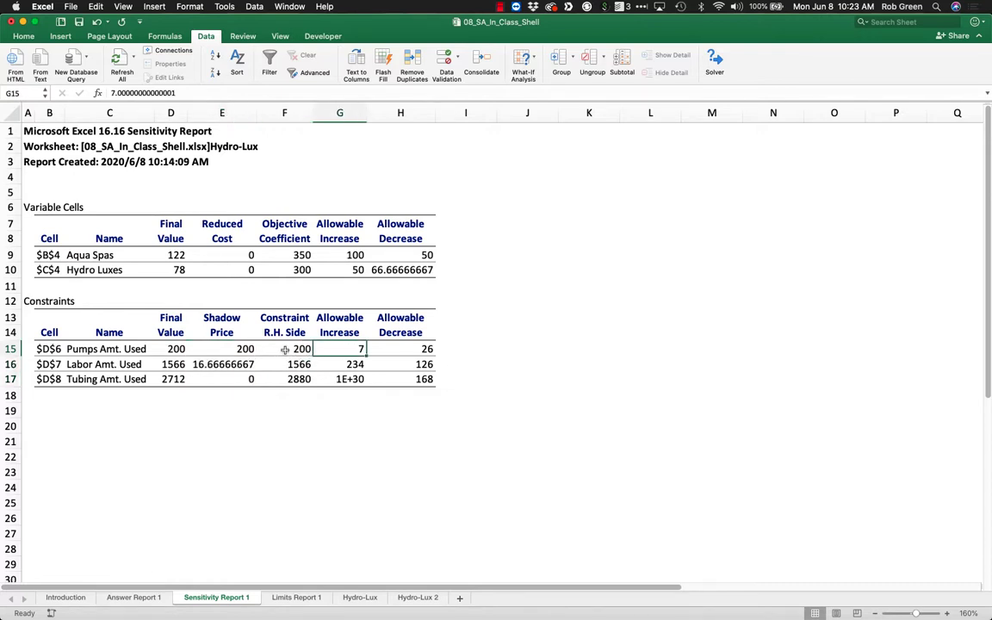
left_click(137, 348)
left_click_drag(168, 348, 207, 356)
left_click(336, 348)
left_click_drag(403, 346, 340, 348)
left_click(220, 348)
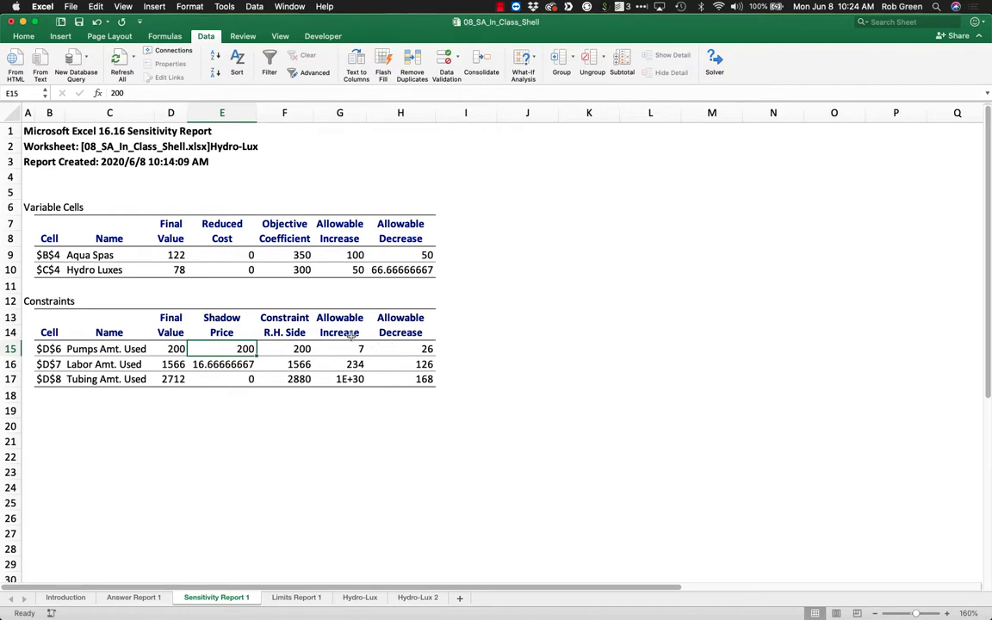
Check the pumps allowable decrease against its shadow price, and examine the labor shadow price.
left_click(427, 347)
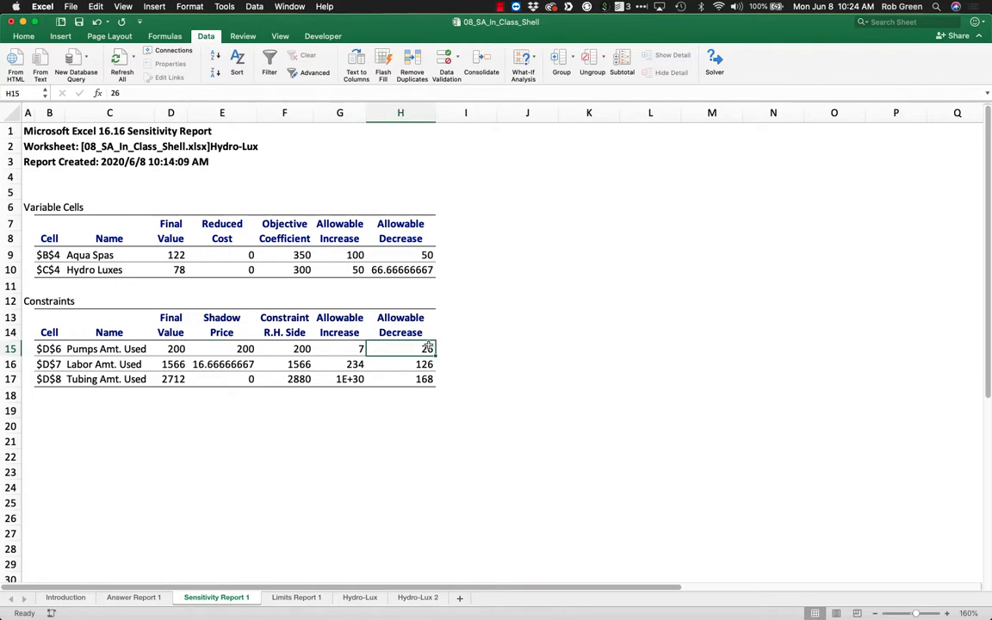
left_click(239, 347)
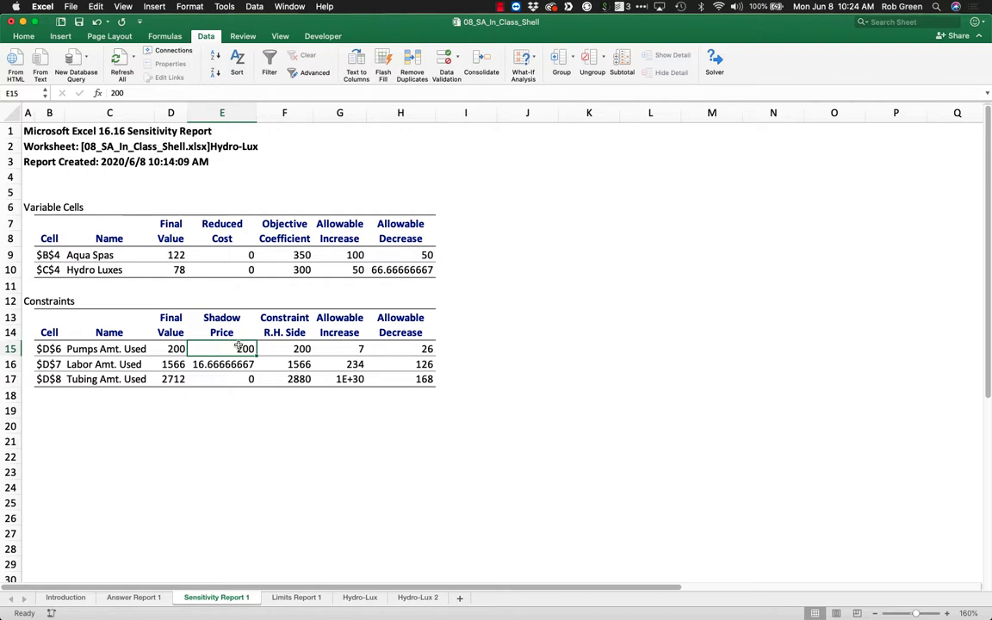
left_click(150, 349)
left_click(222, 346)
left_click(215, 363)
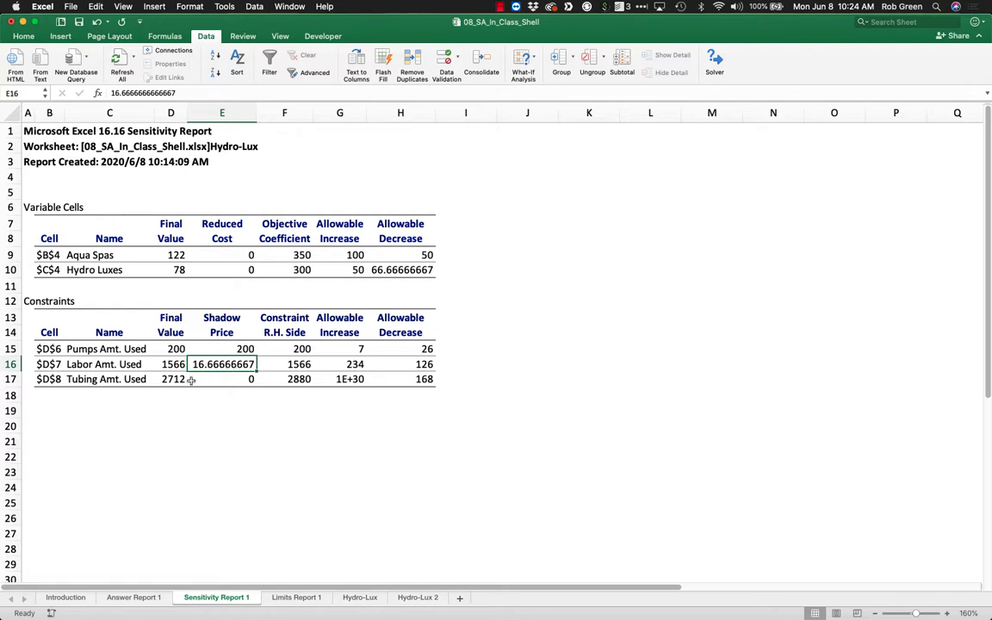
In C19, write a question asking whether to sell a new hot tub model using 1 pump, 8 hours of labor and 13 feet of tubing for $320.
left_click(88, 416)
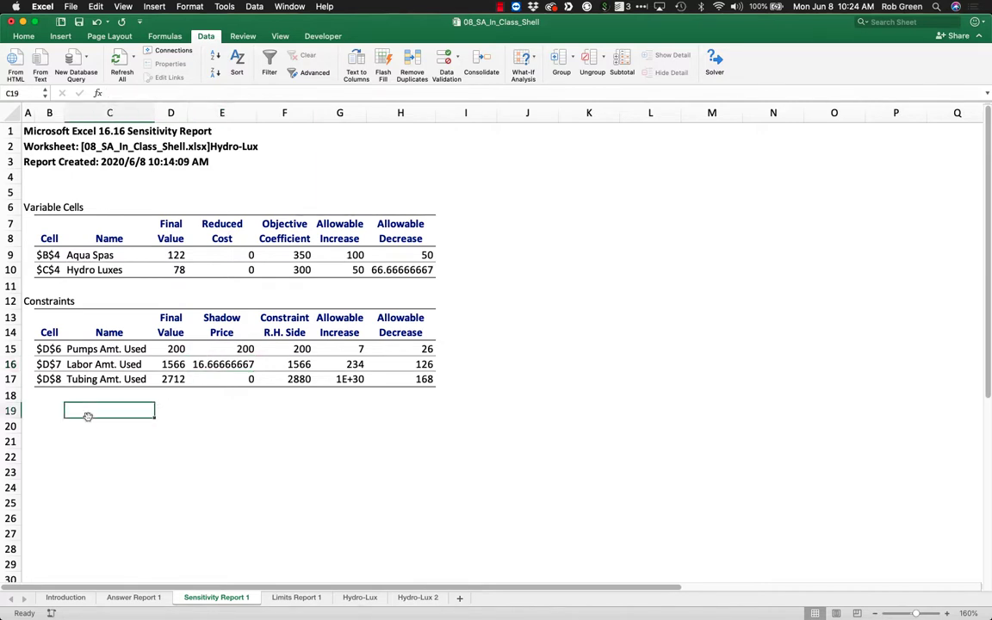
type("Would you be w")
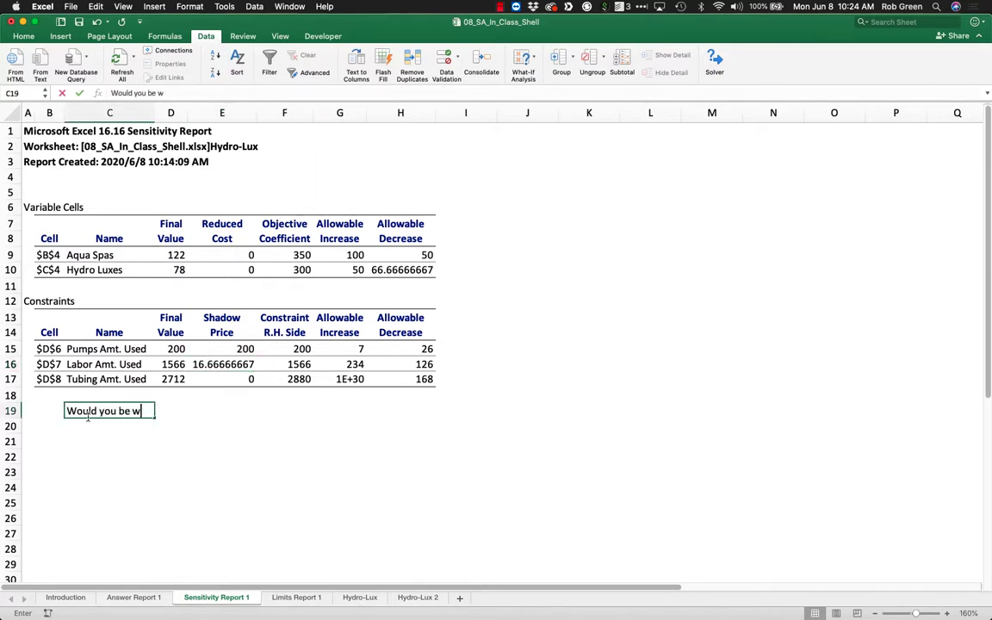
type("illing to sell a")
type("new mod")
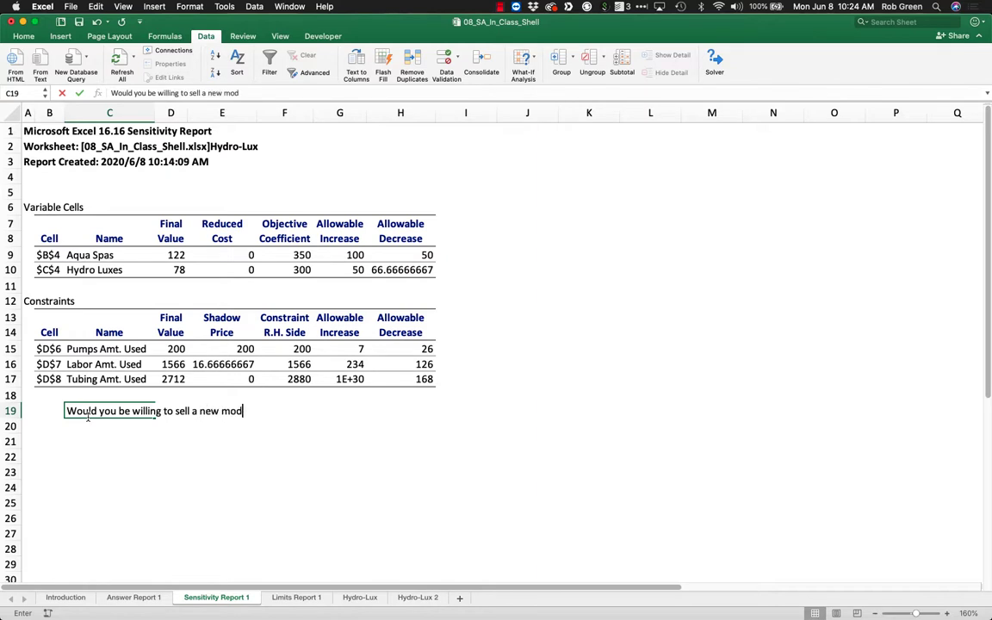
type("el of hot tub th")
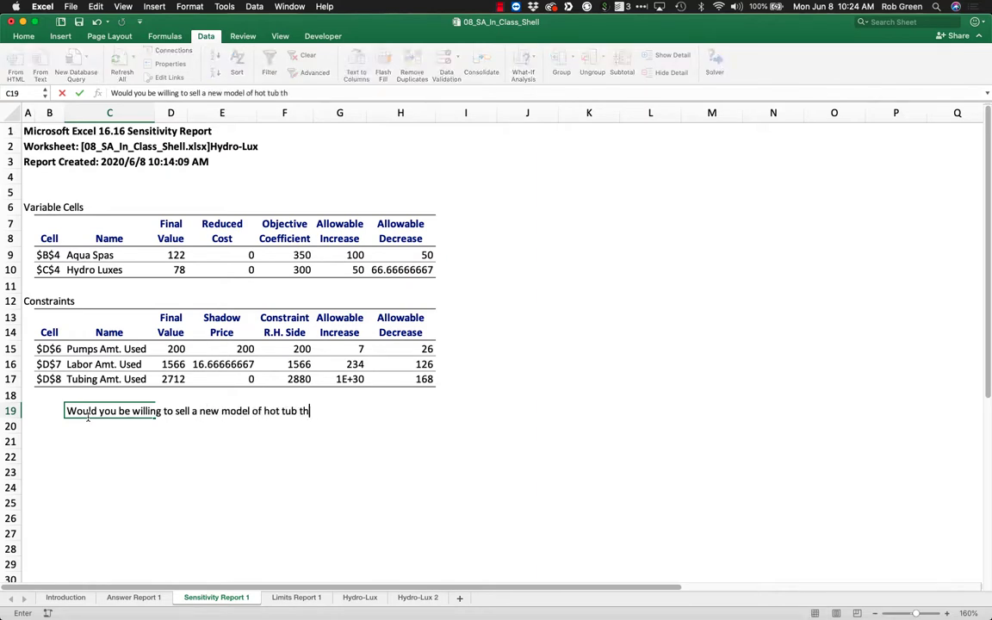
type("at uses 1 pump, 8 ")
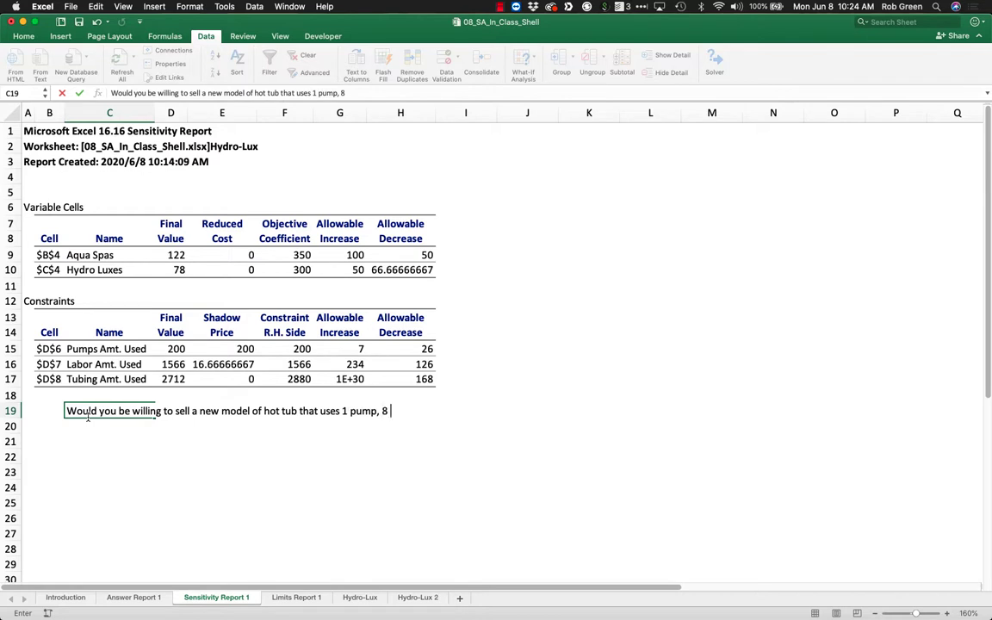
type("hours of labor, ")
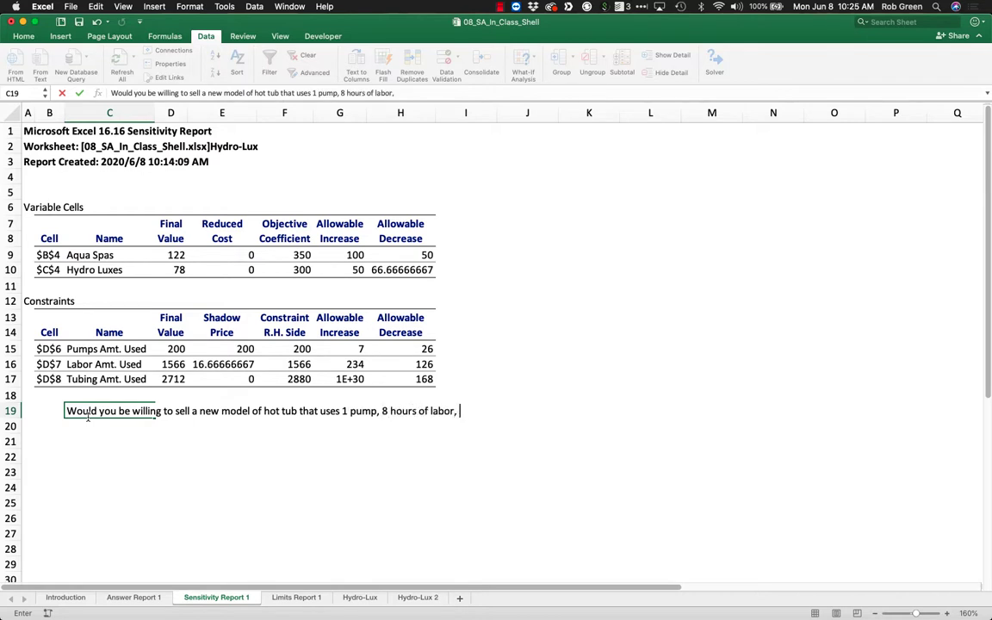
type("and 13 feet of ")
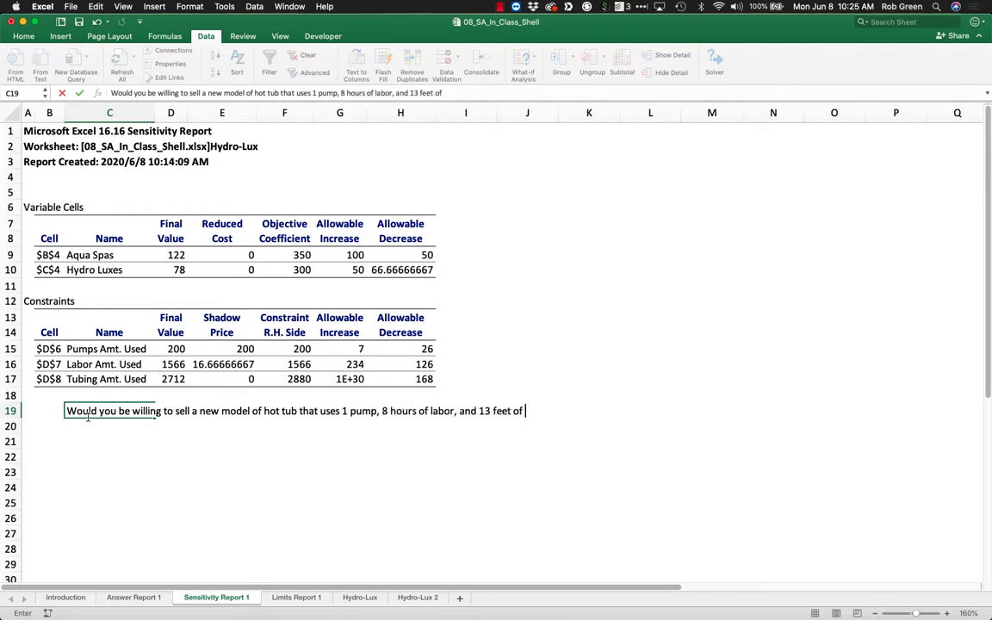
type("tubing for $320?")
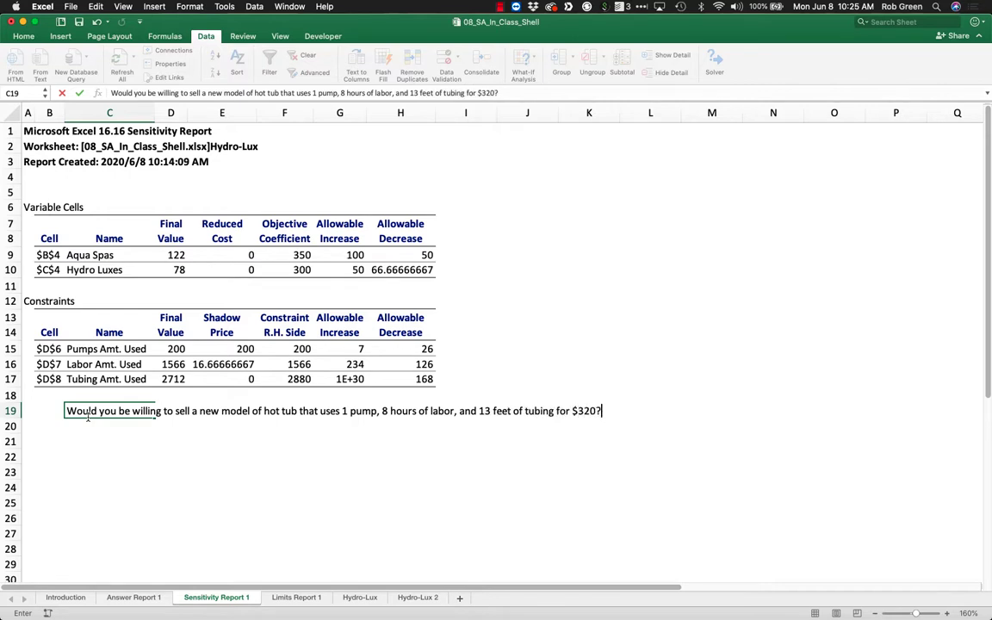
key("Return")
Enter the placeholder "????" in D21, two rows below the question.
key("Down")
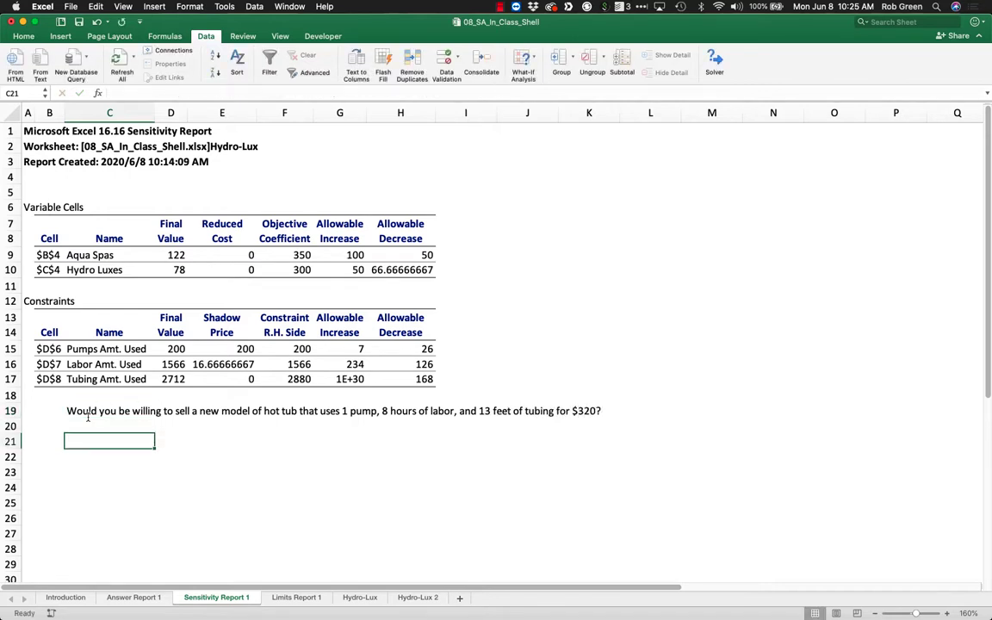
key("Right")
type("????")
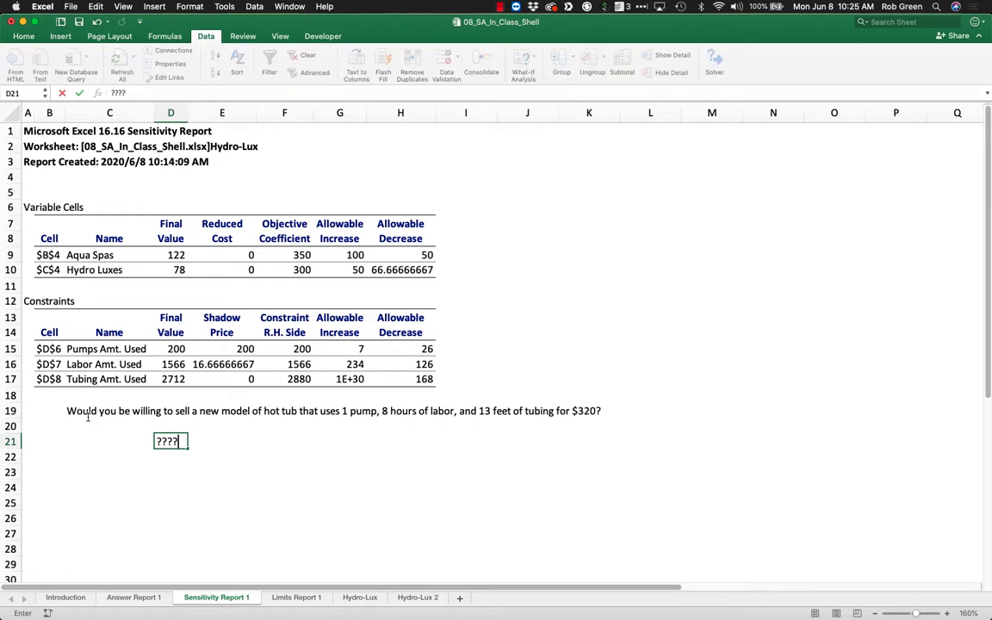
key("Right")
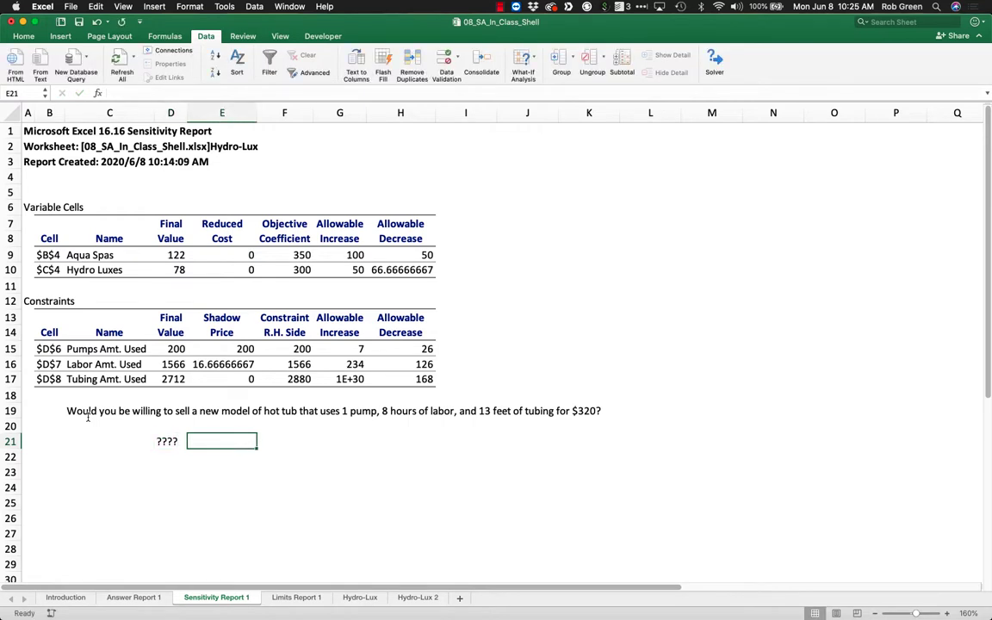
Write the new model's resource cost in E21 as the text "(1 Pump)($200) + (8)($16.66) + 13(0) =".
type("(1")
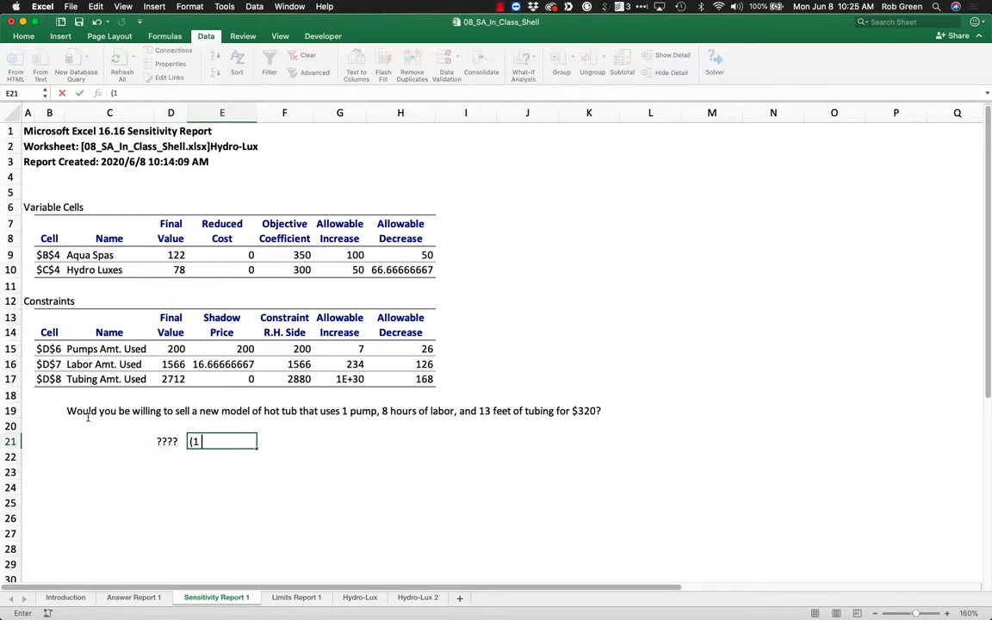
type(" Pump)($200) +")
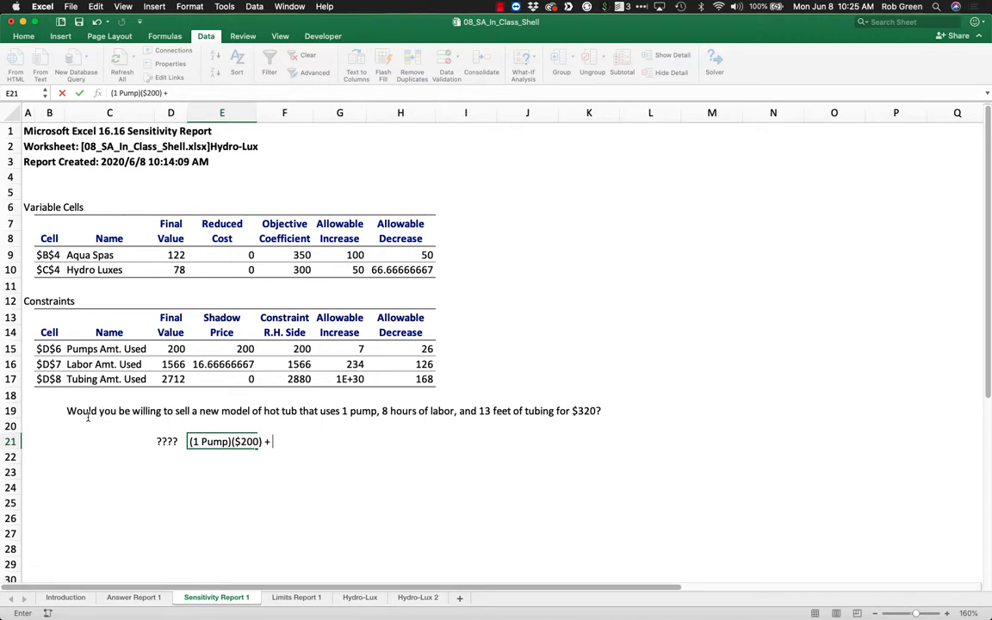
type(" (8)($16.66)")
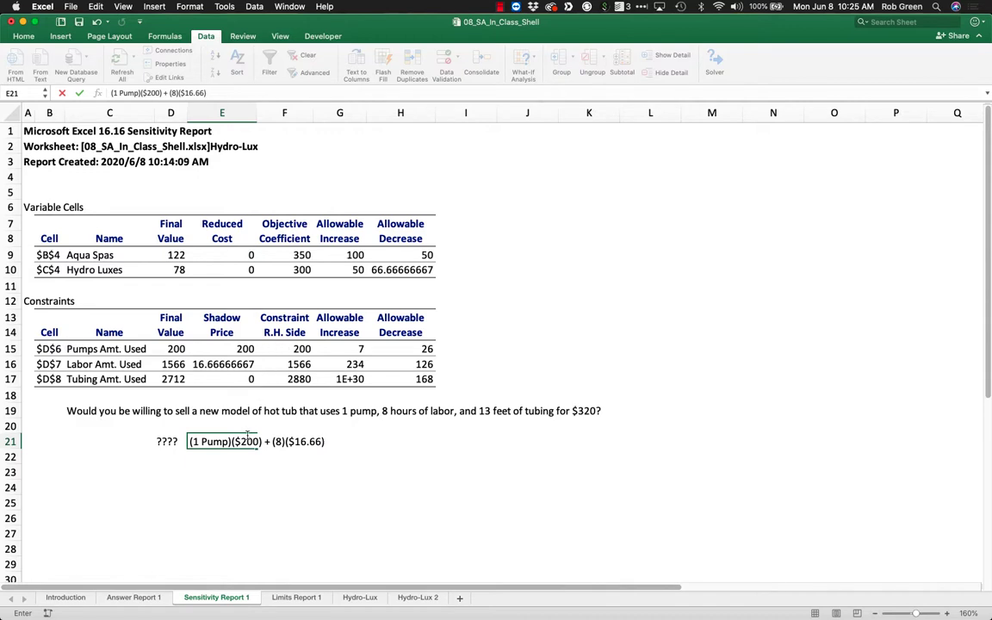
type(" + 13(0) =")
key("Left")
key("Right")
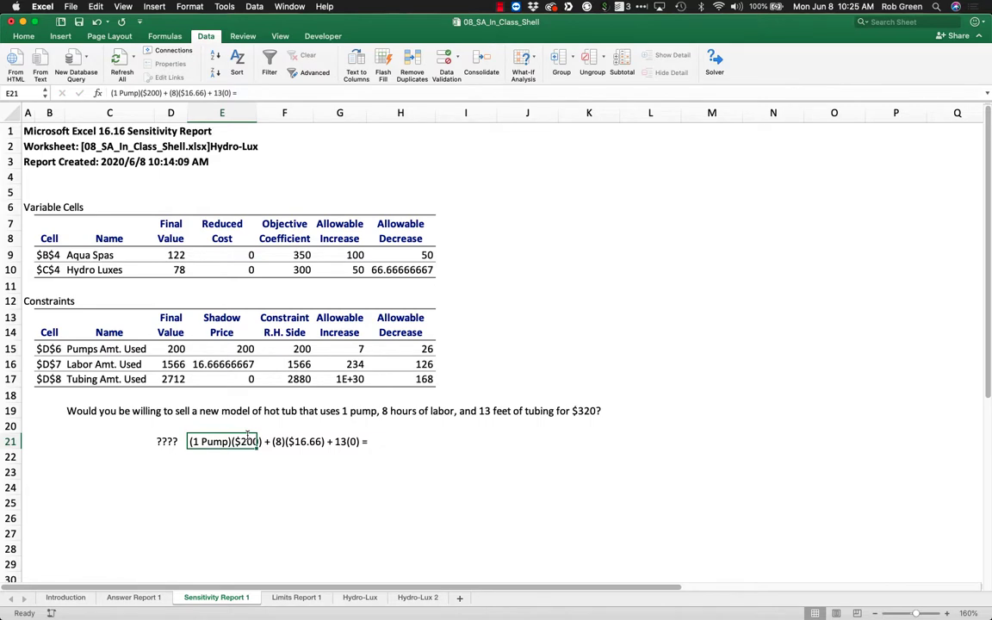
key("Down")
Complete the resource cost expression in E21 with the result 333.28.
left_click(247, 437)
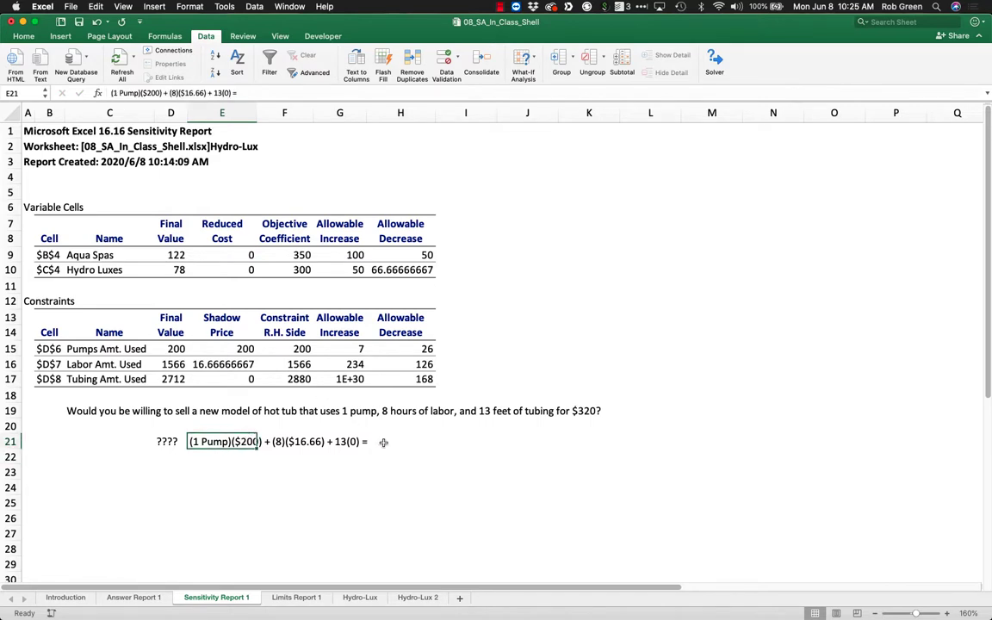
left_click(261, 92)
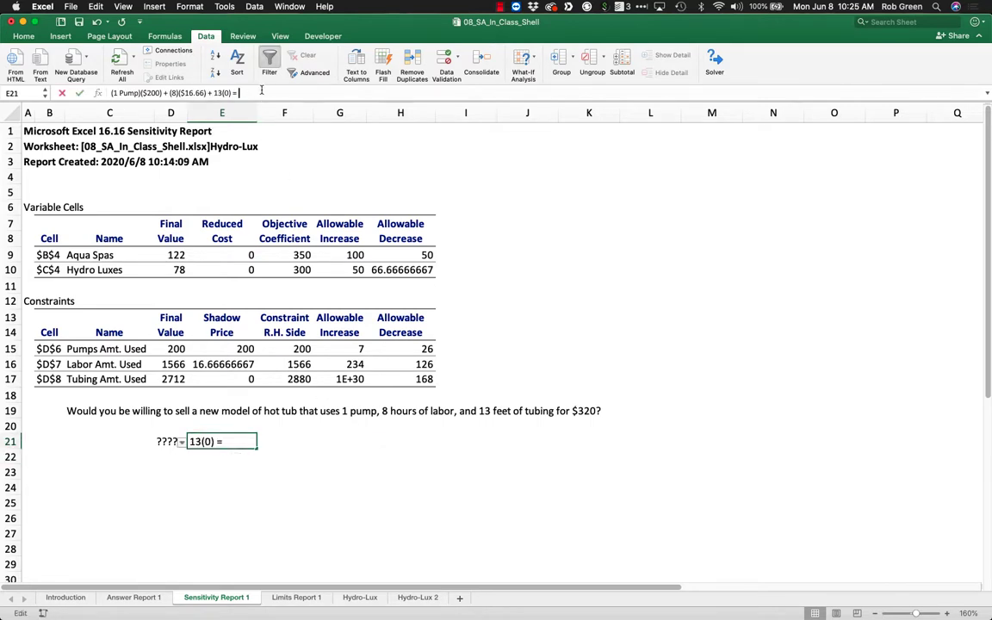
type("333.28")
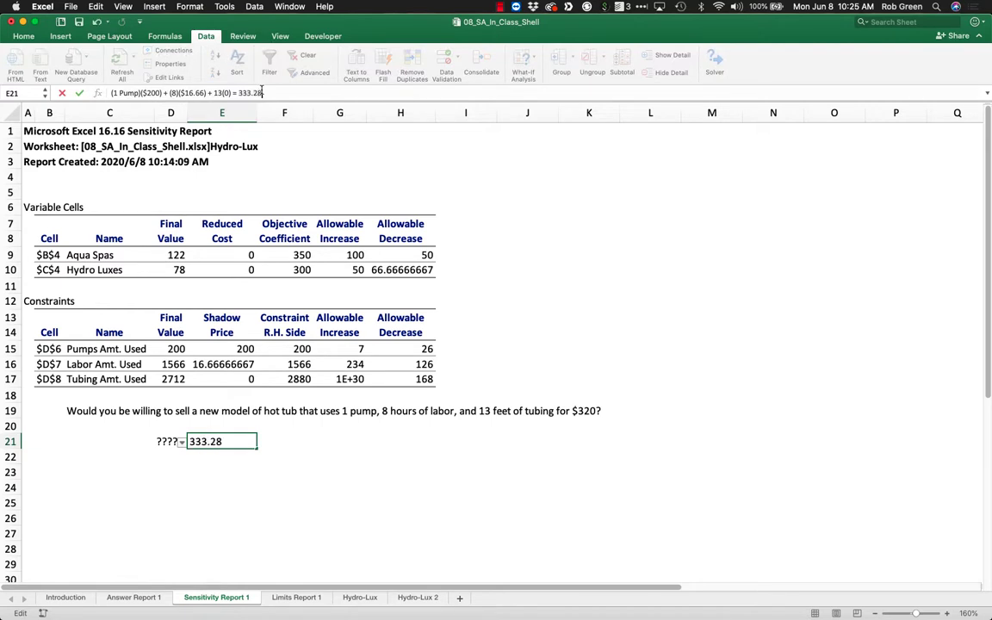
key("Return")
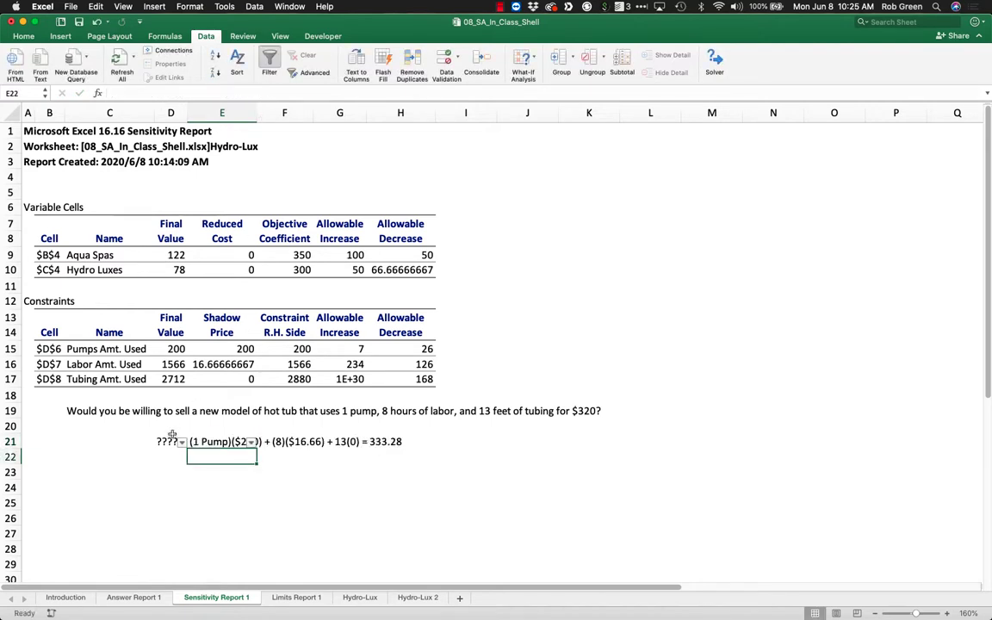
left_click(211, 441)
double_click(211, 441)
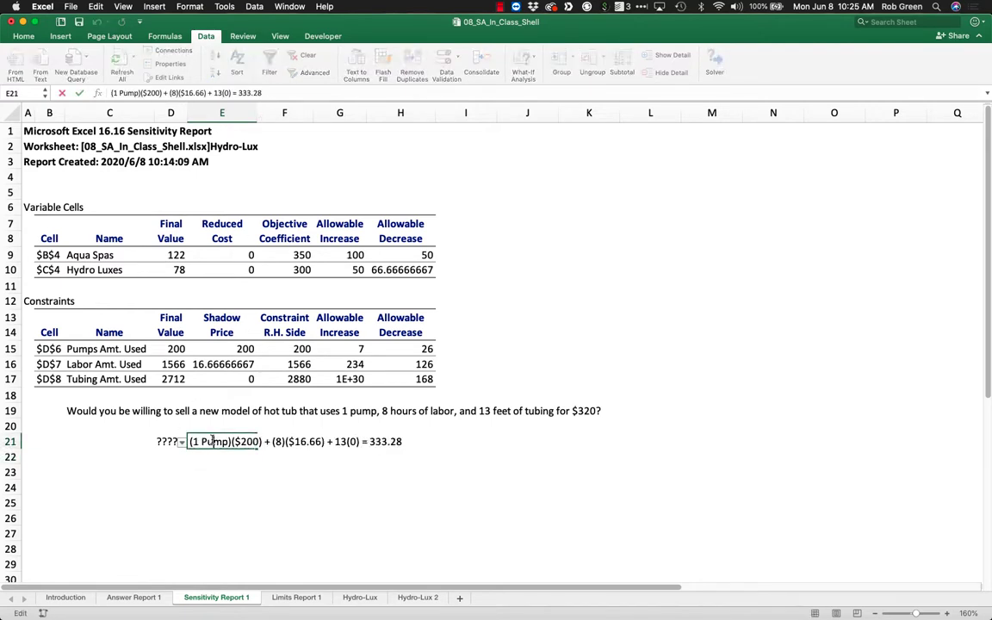
left_click(402, 442)
key("Return")
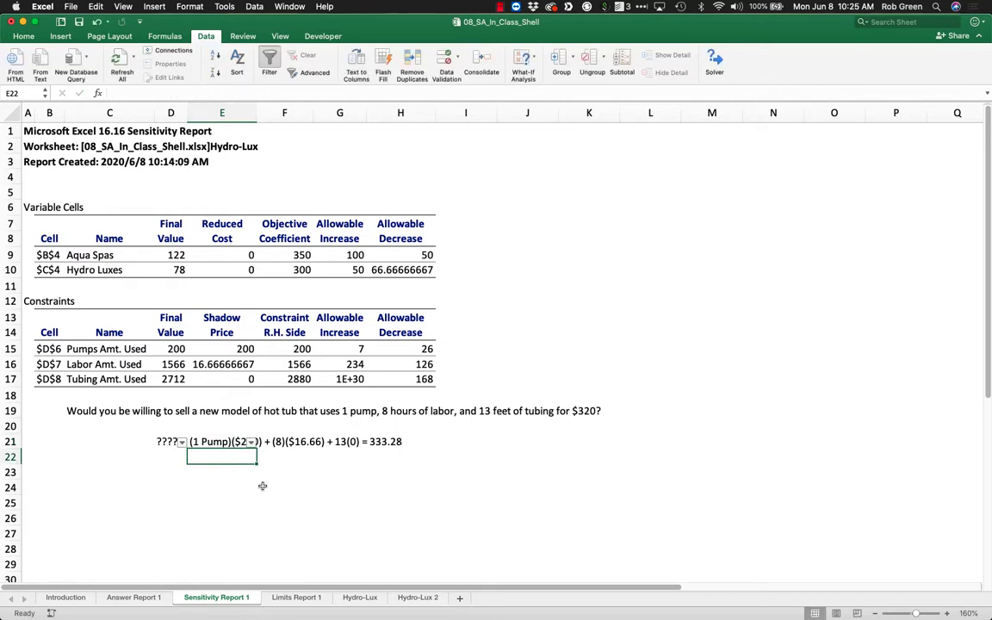
Enter the open comparison "333.28 ? 320" in E23.
key("Return")
type("333.")
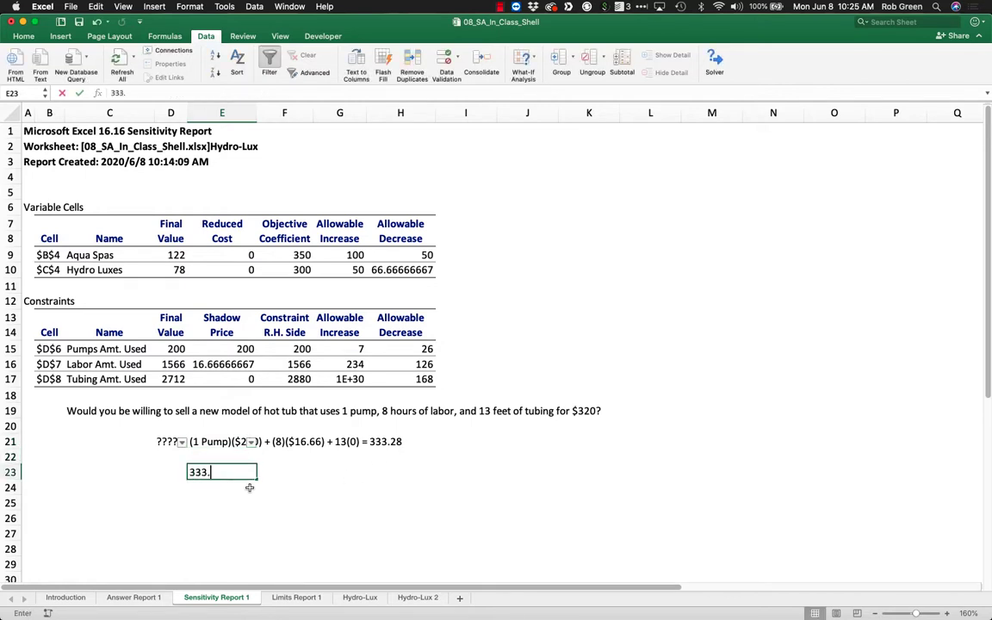
type("28")
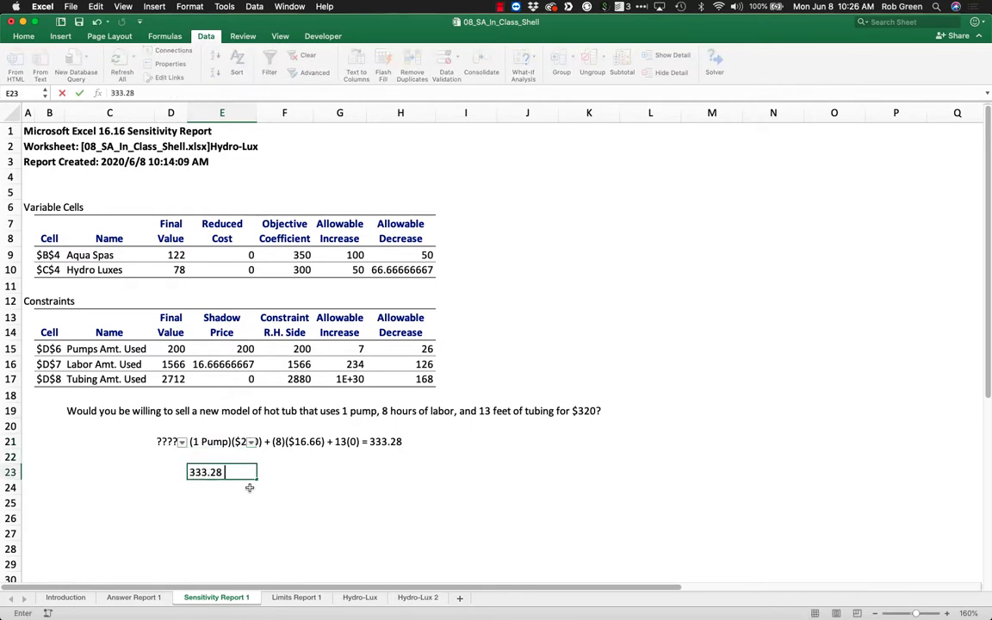
type(" ? 320")
key("Return")
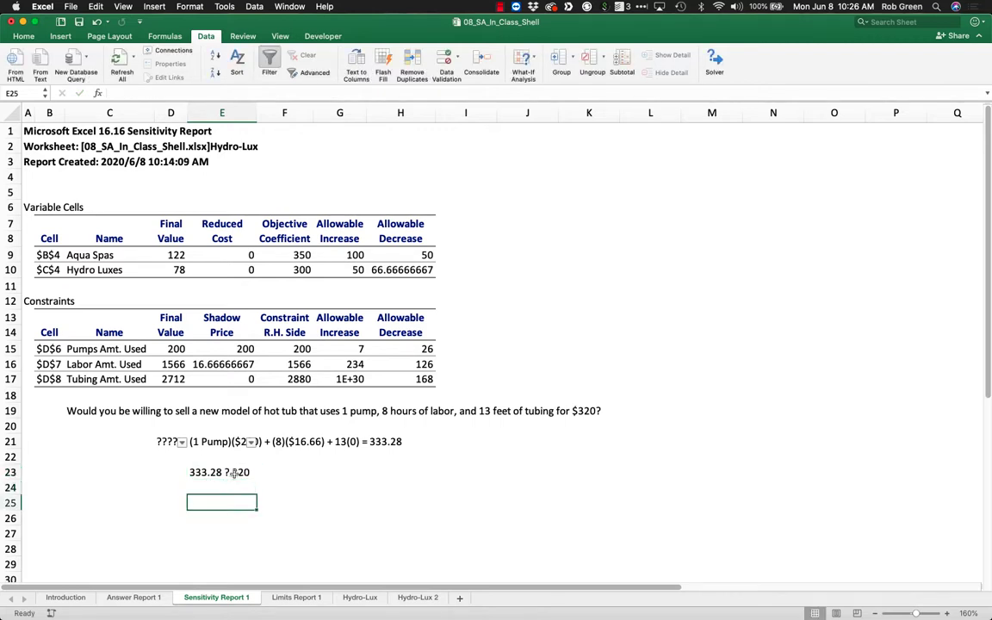
Replace the question mark in the E23 comparison with ">=".
double_click(225, 472)
key("Delete")
type(">=")
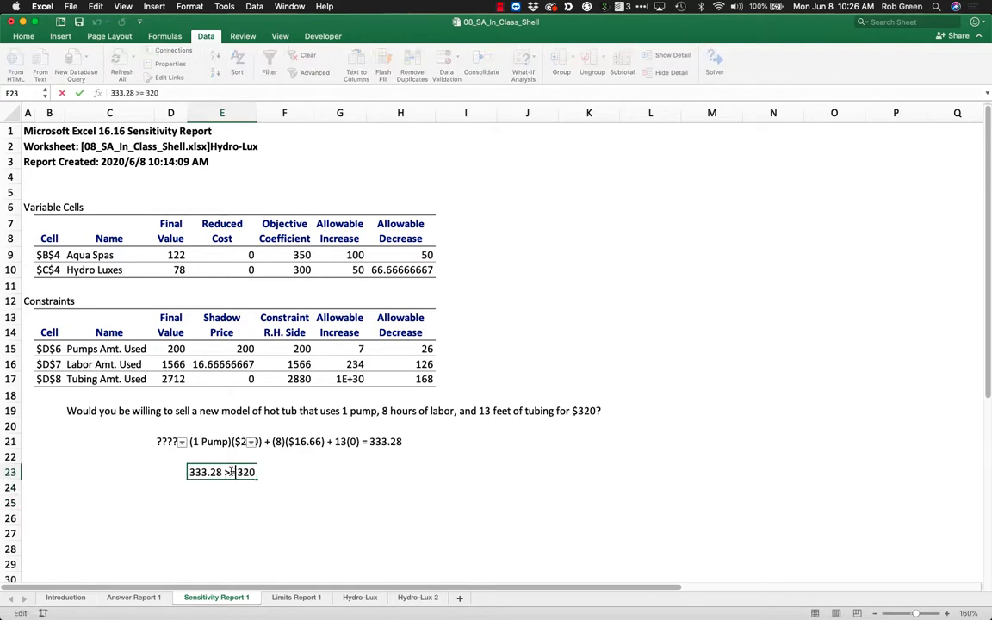
key("Tab")
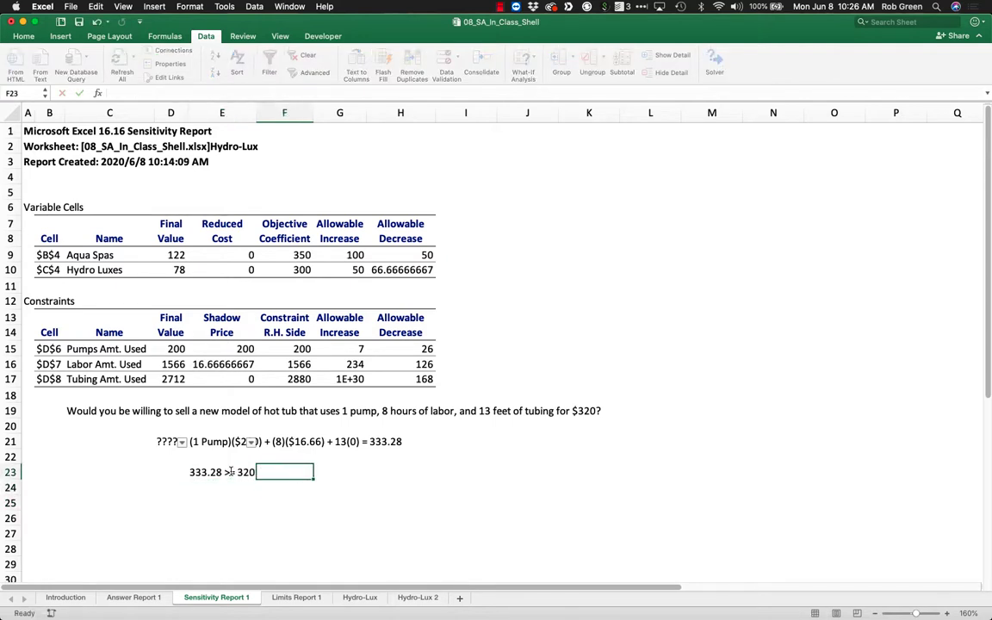
Write the conclusion "NO! I'd lose money!" in F23 beside the comparison.
type("NO! I'd")
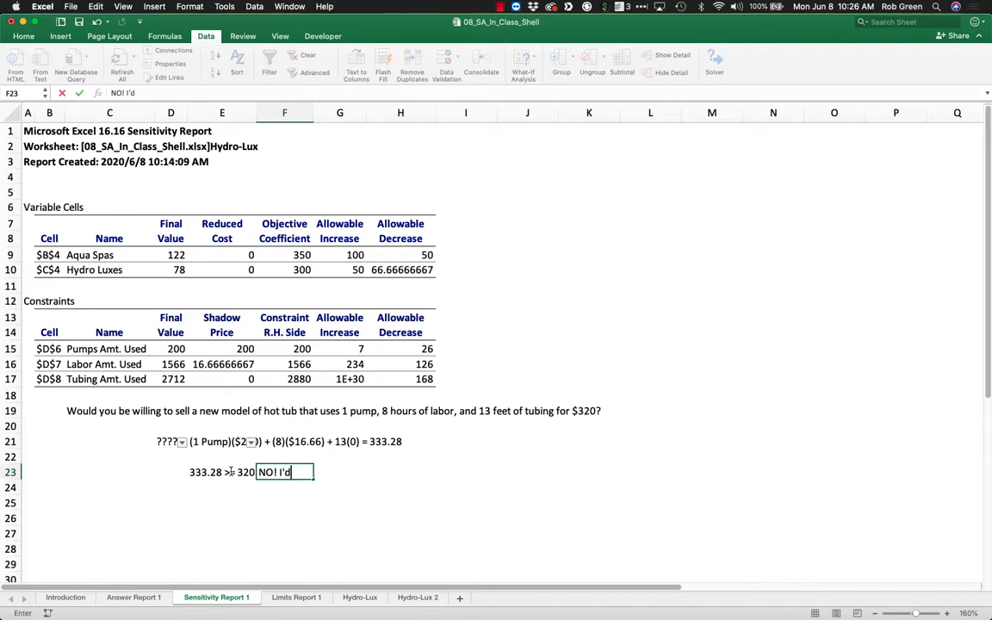
type(" lose money")
key("BackSpace")
key("BackSpace")
type("ey!")
key("Return")
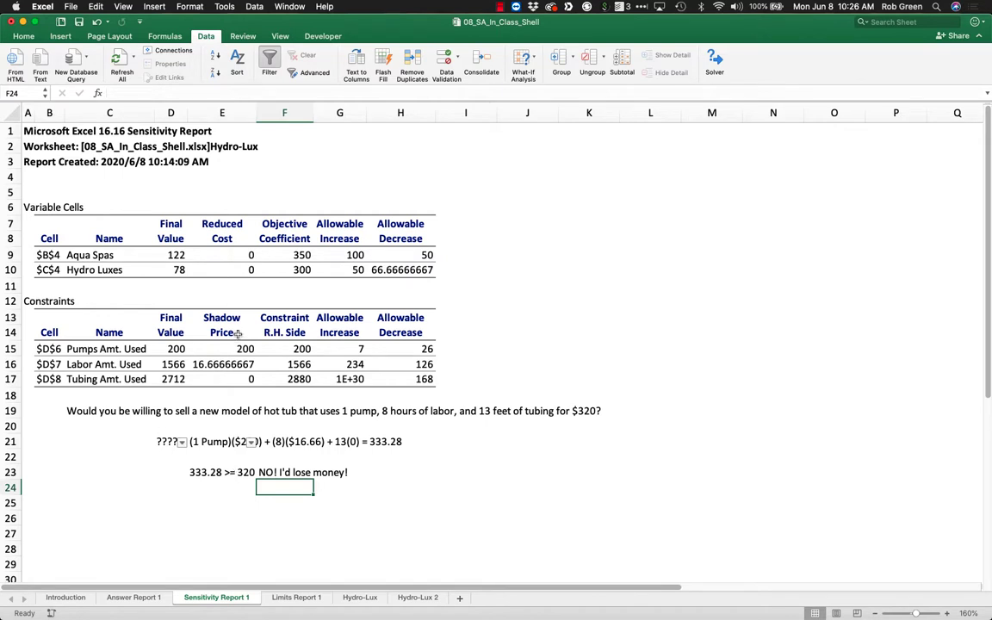
Review the constraints' shadow prices and allowable increases, both models' final values, and how the tubing shadow price compares with pumps and labor.
left_click_drag(226, 333, 342, 379)
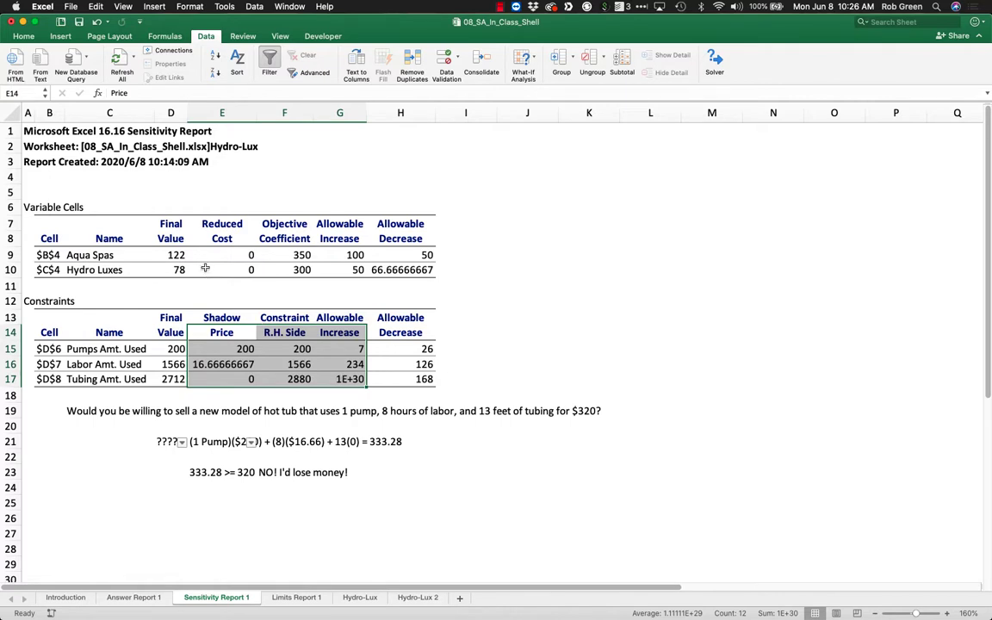
left_click_drag(175, 255, 179, 270)
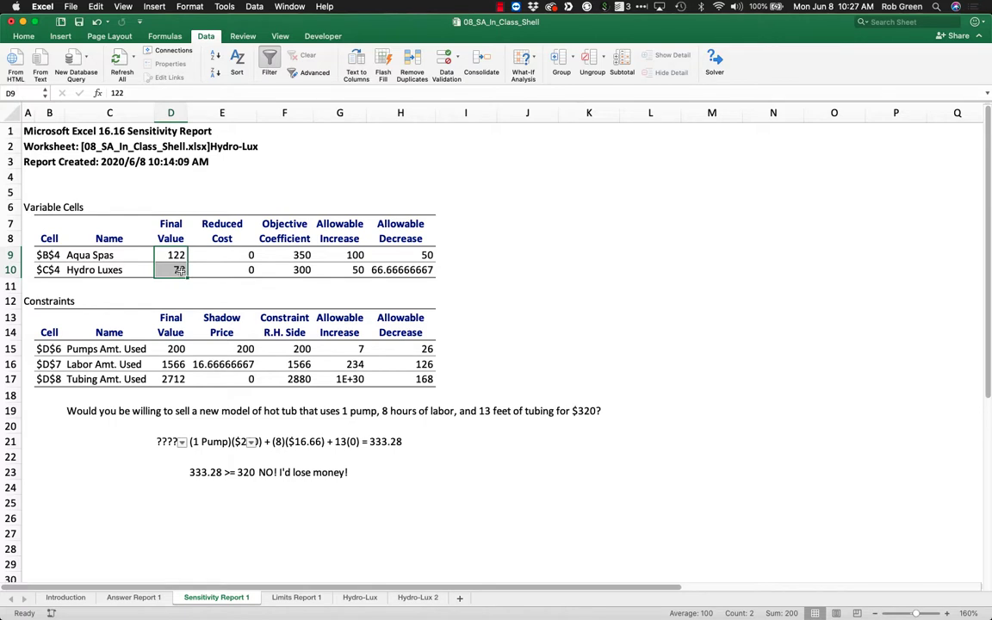
mouse_move(405, 379)
left_mouse_down()
mouse_move(168, 379)
mouse_move(422, 371)
mouse_move(417, 377)
left_mouse_up()
left_click(227, 376)
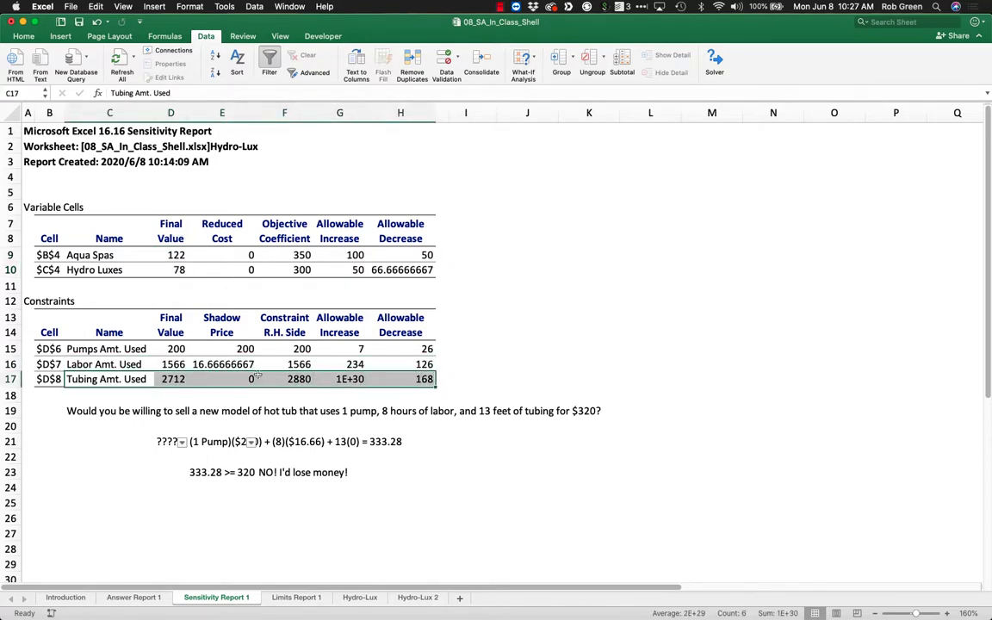
left_click(251, 381)
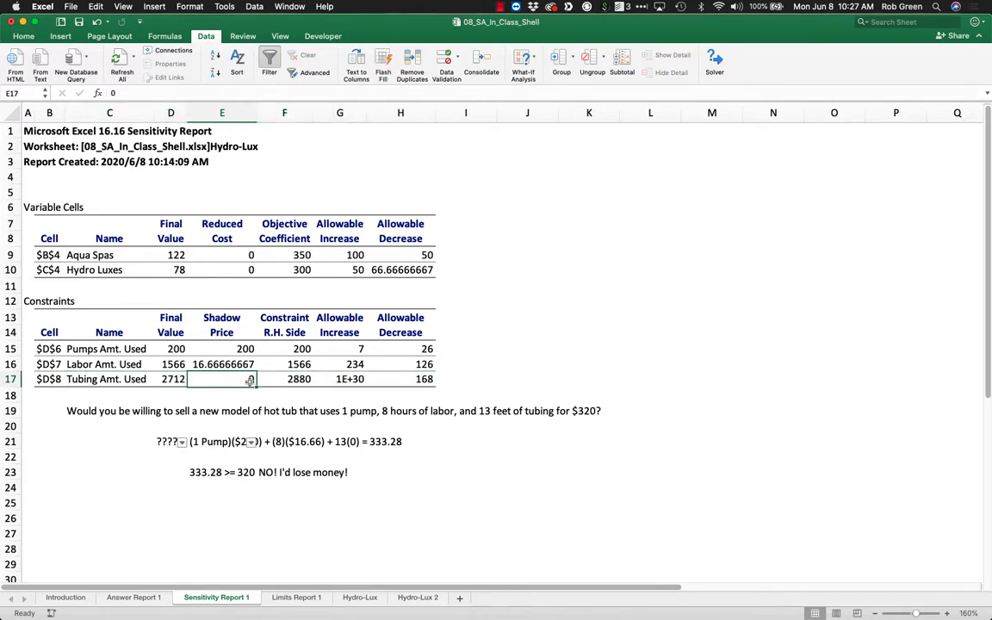
left_click_drag(245, 348, 249, 365)
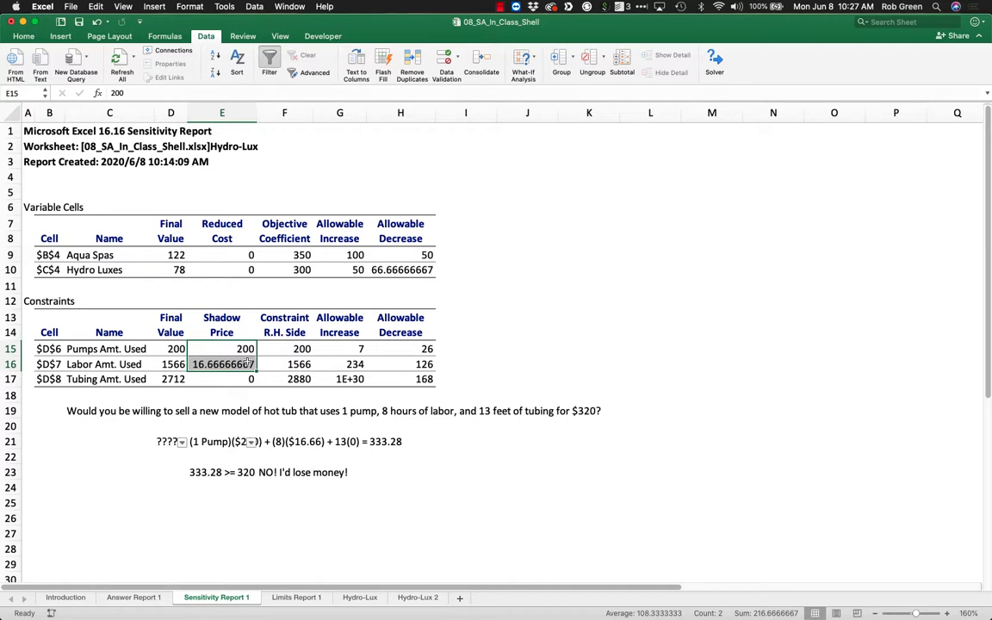
left_click(211, 364)
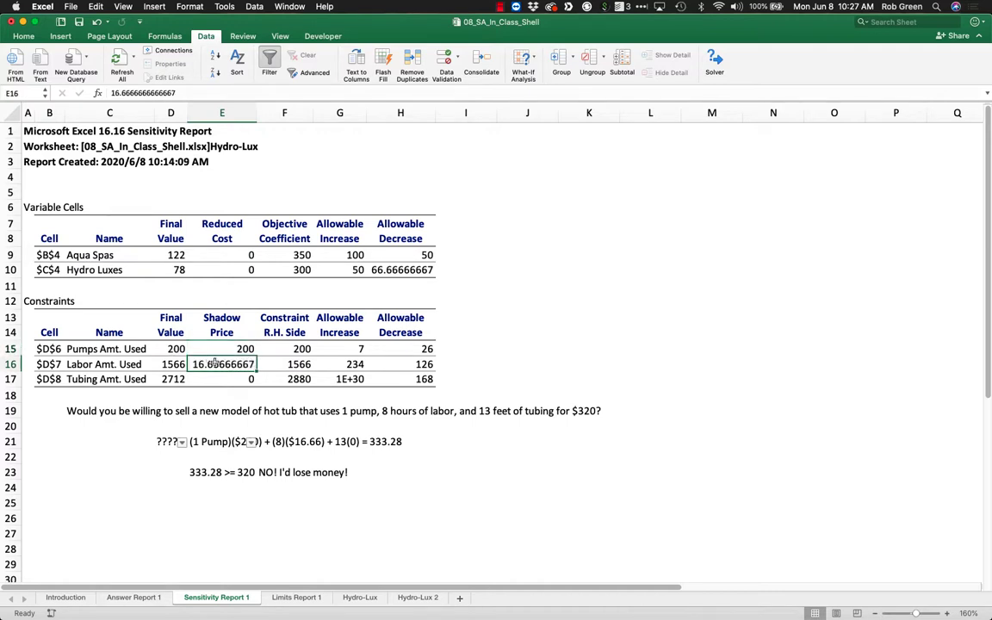
left_click(214, 349)
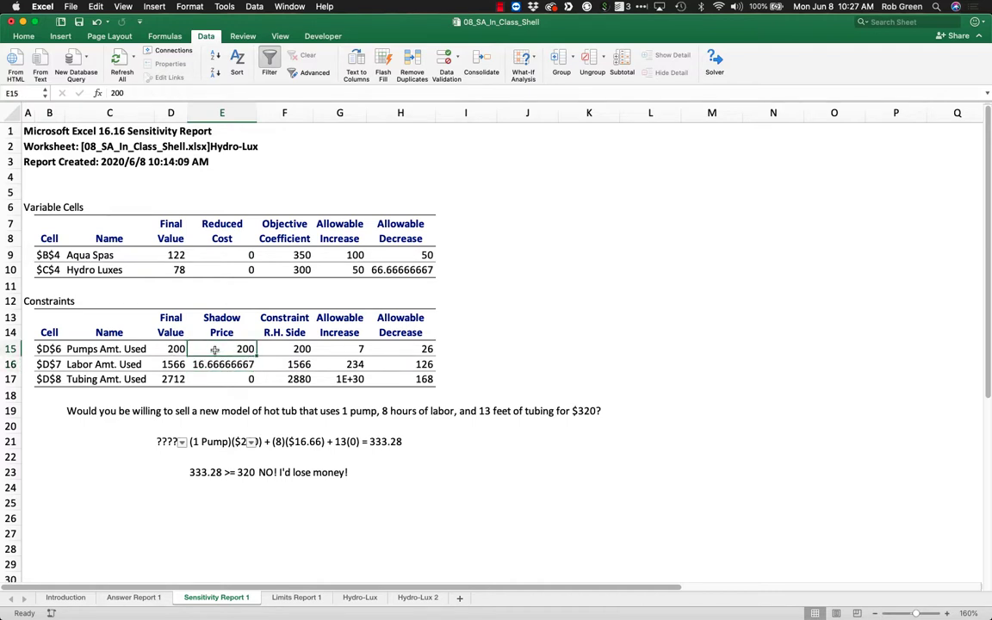
Examine the labor shadow price and the allowable increases and decreases of the constraints and objective coefficients.
left_click(219, 364)
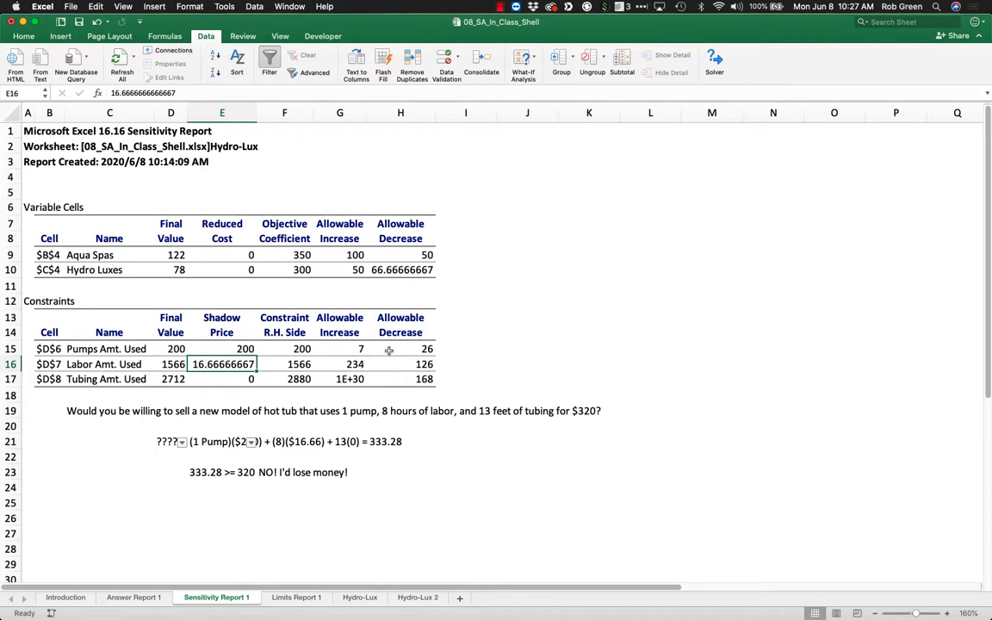
left_click_drag(389, 350, 332, 365)
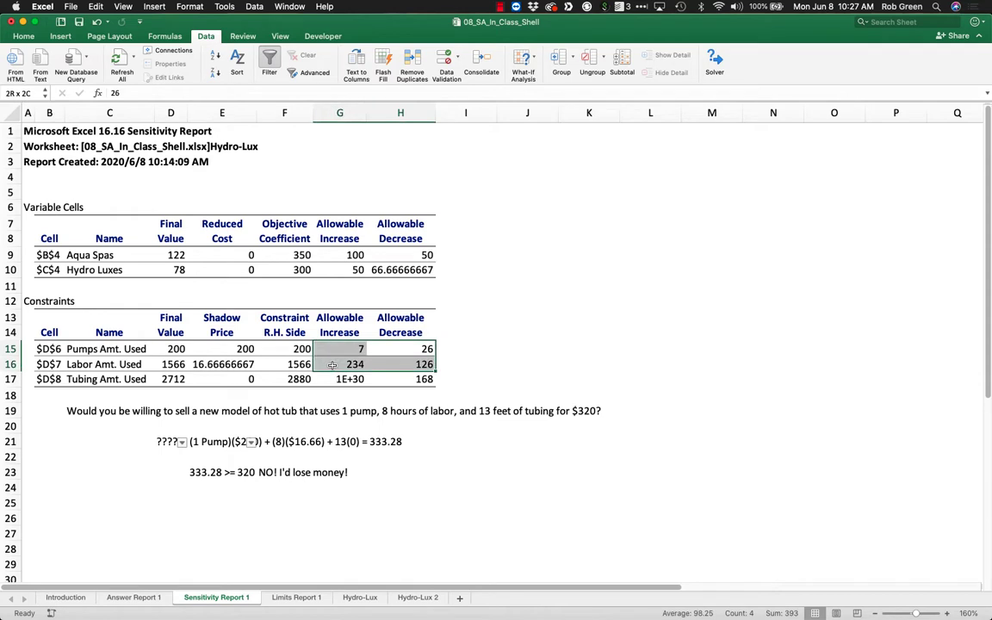
left_click(448, 300)
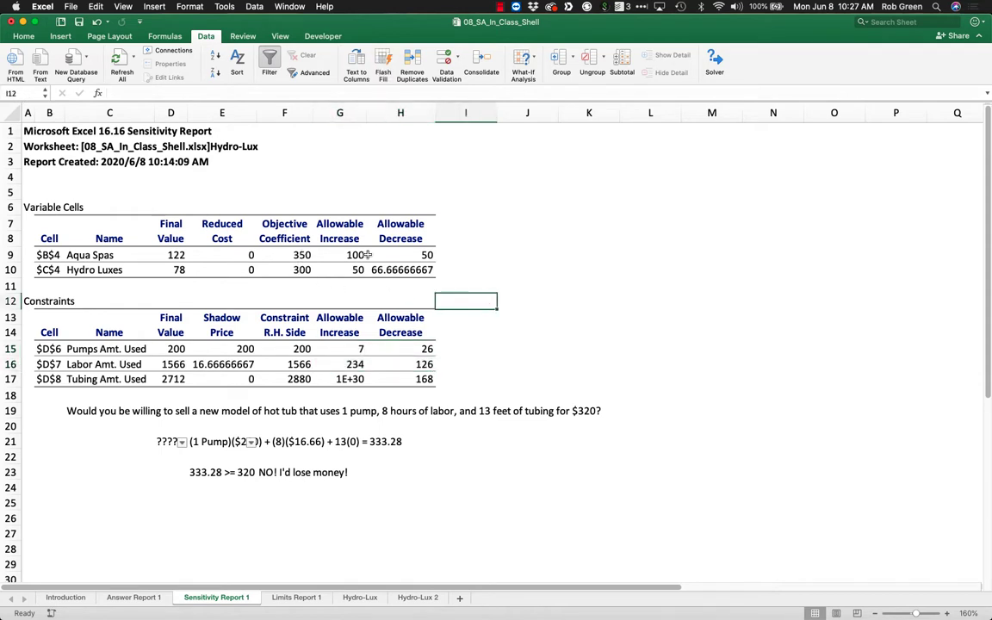
left_click(297, 243)
left_click_drag(300, 245, 428, 271)
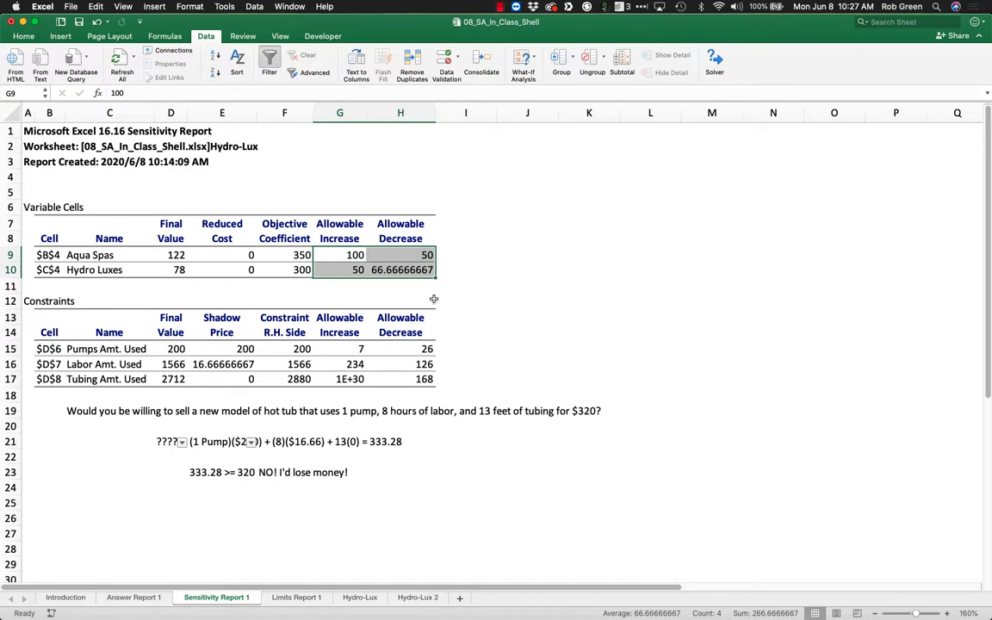
left_click(524, 215)
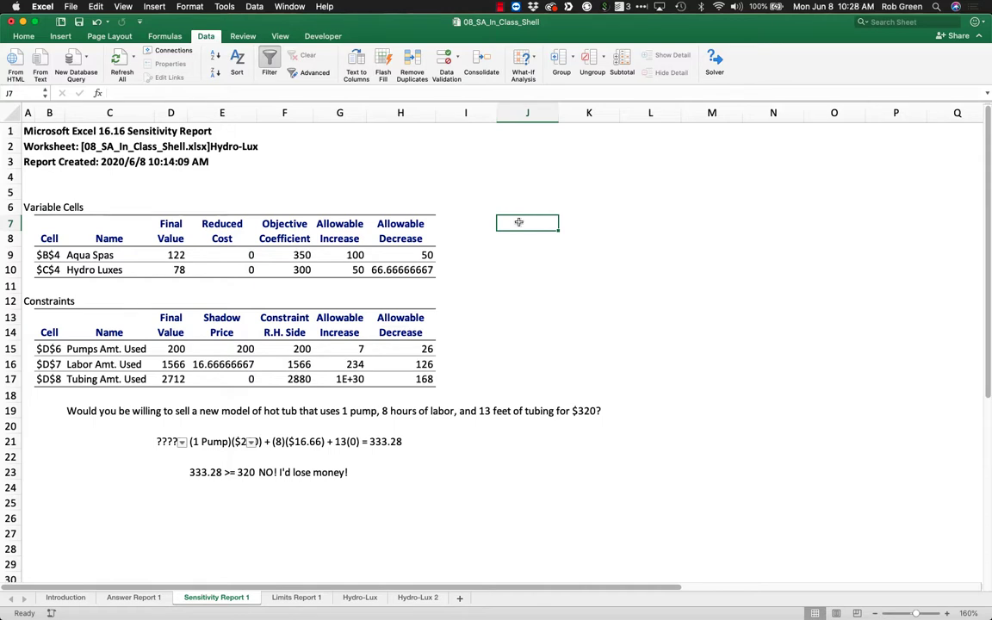
left_click_drag(317, 315, 390, 379)
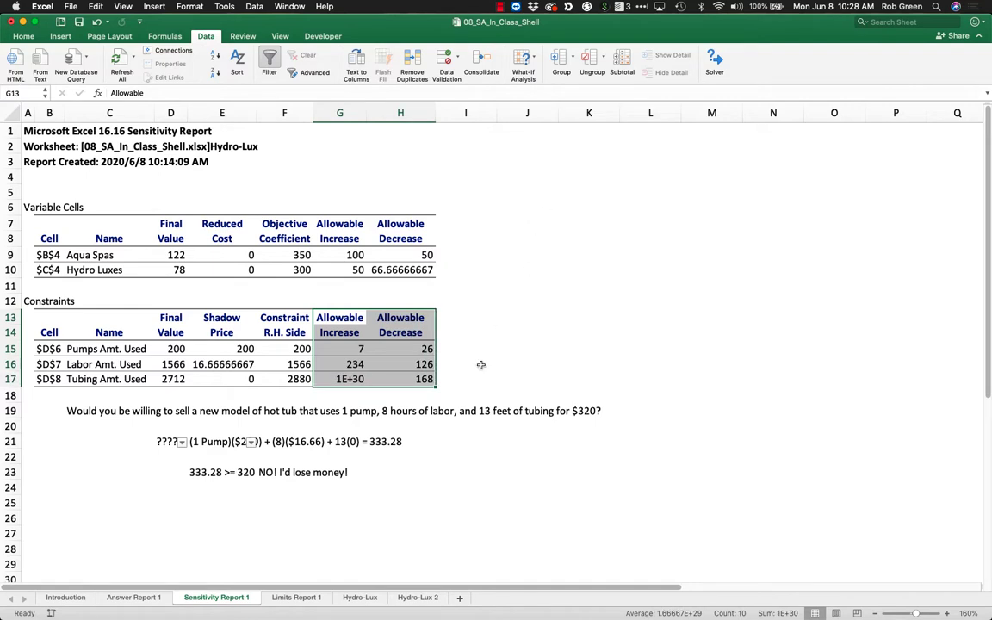
left_click(454, 346)
left_click_drag(457, 347, 476, 374)
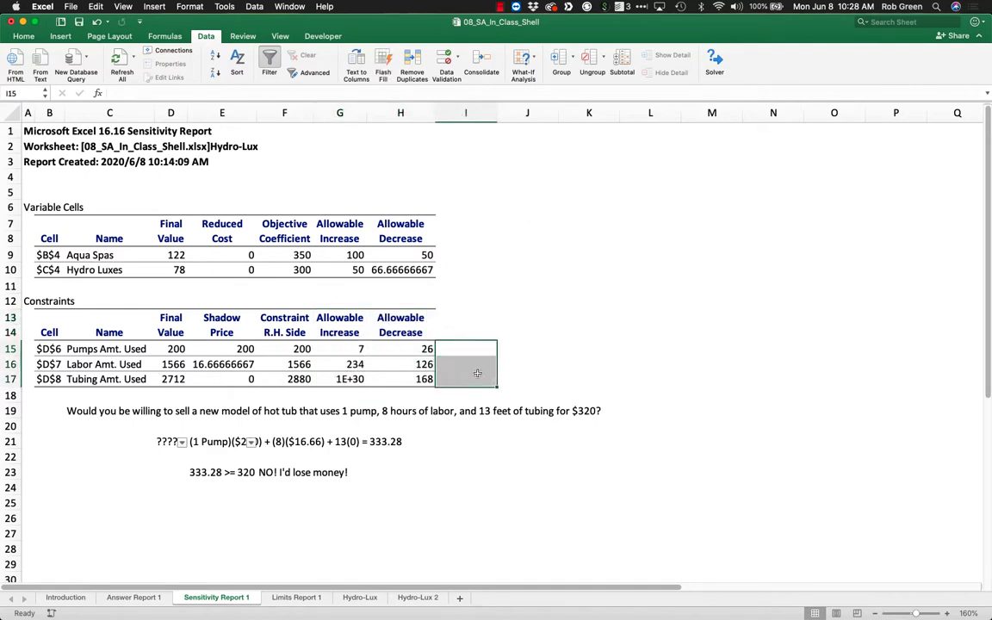
Enter the note "Degeneracy = Degenerate = if Allowable Increase/Decrease of the RHS is 0." in J15.
left_click(520, 346)
type("Degeneracy")
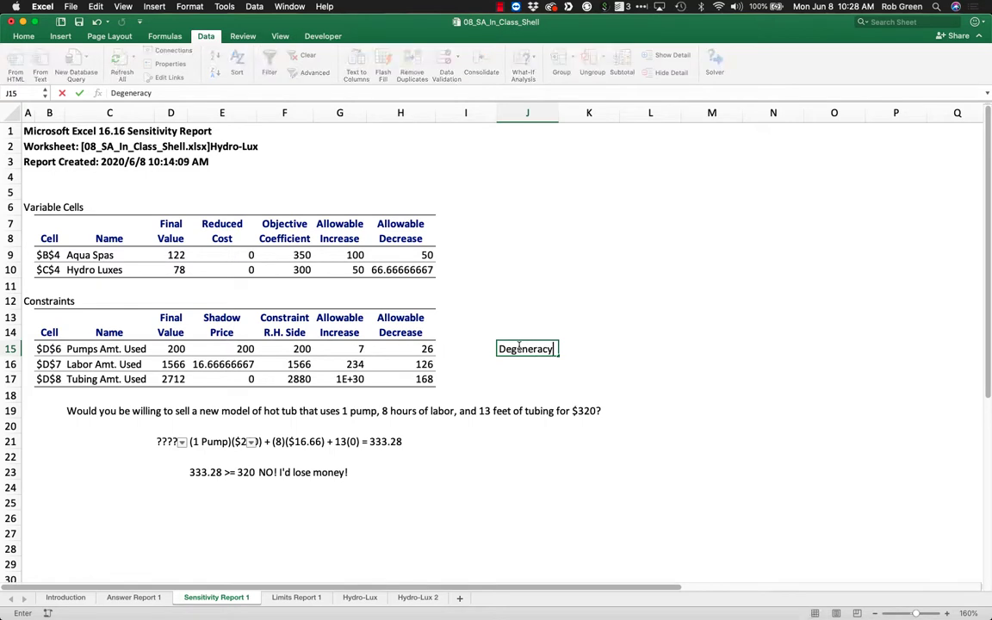
type(" = Dege")
type("nerate = if ")
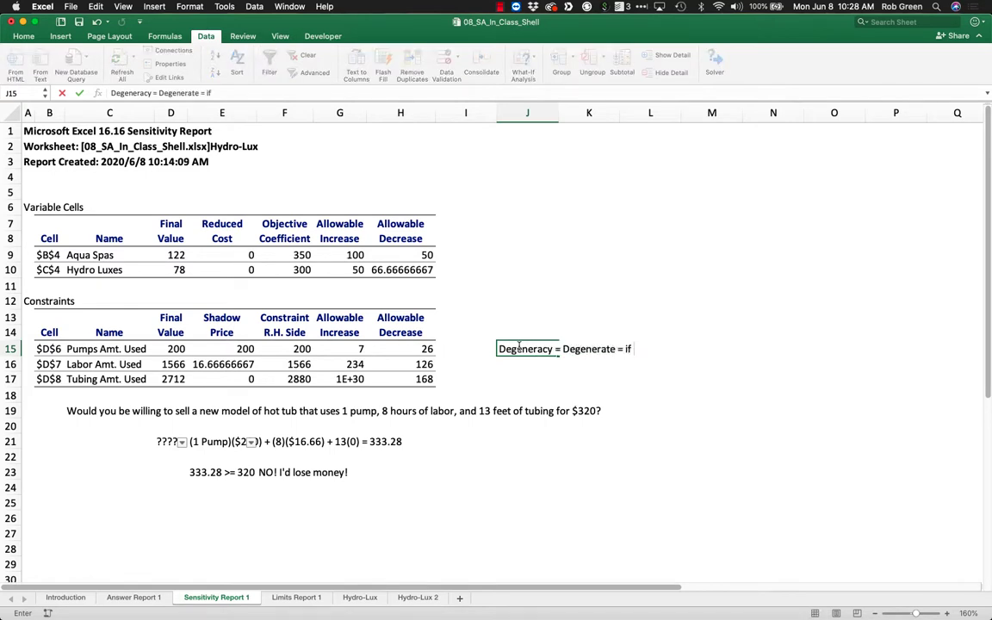
type("Allowable Increase/Decrease o")
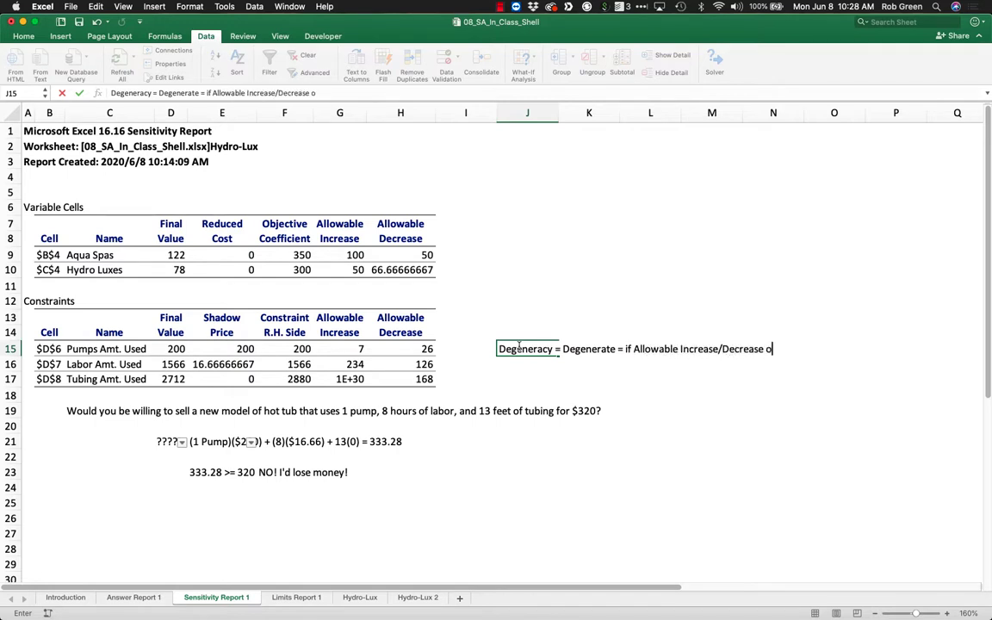
type("f the RHS  is 0.")
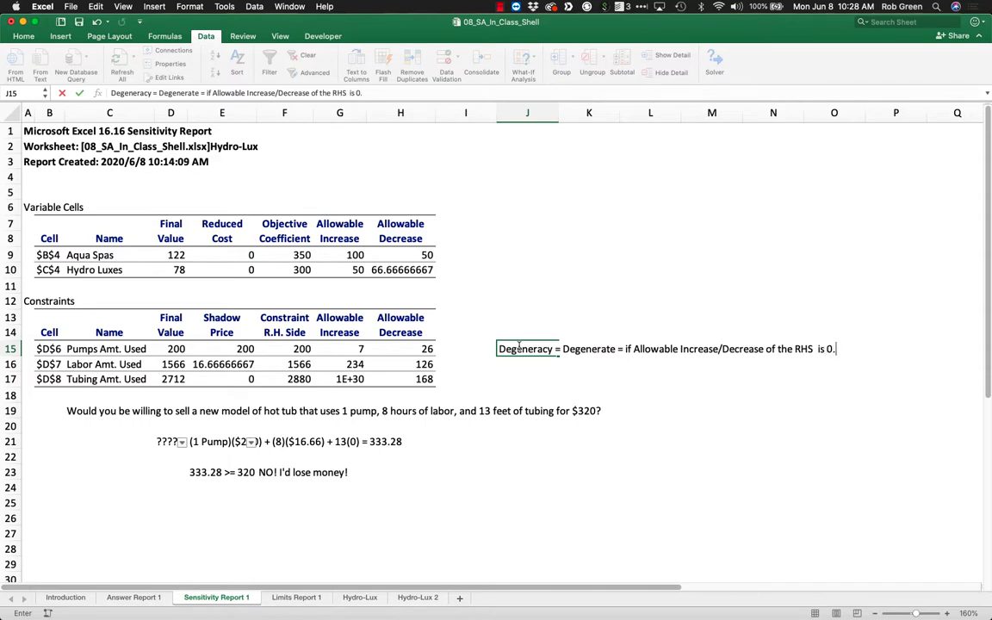
left_click(588, 332)
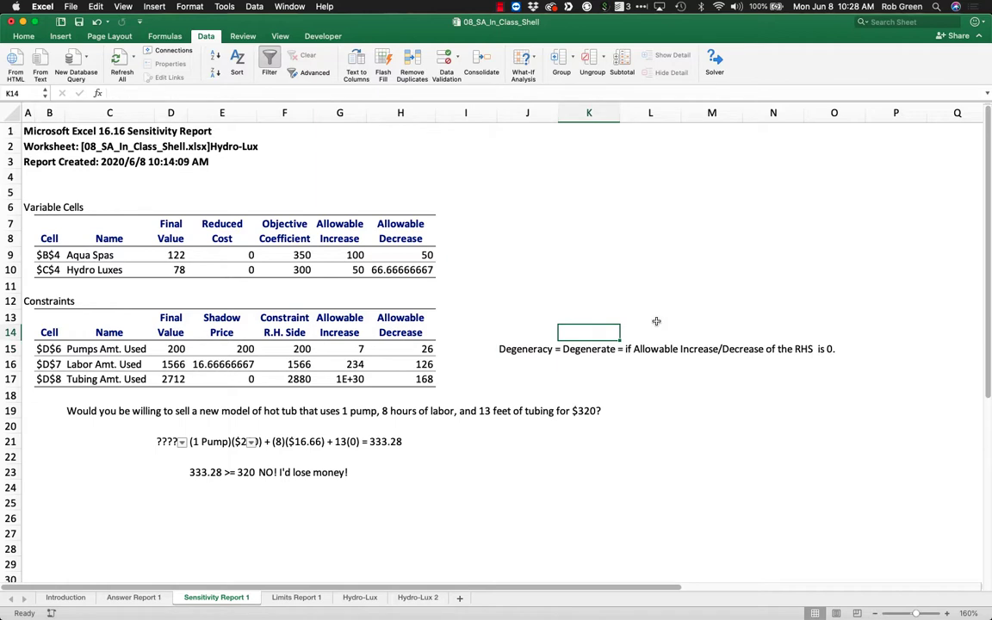
left_click_drag(508, 351, 843, 354)
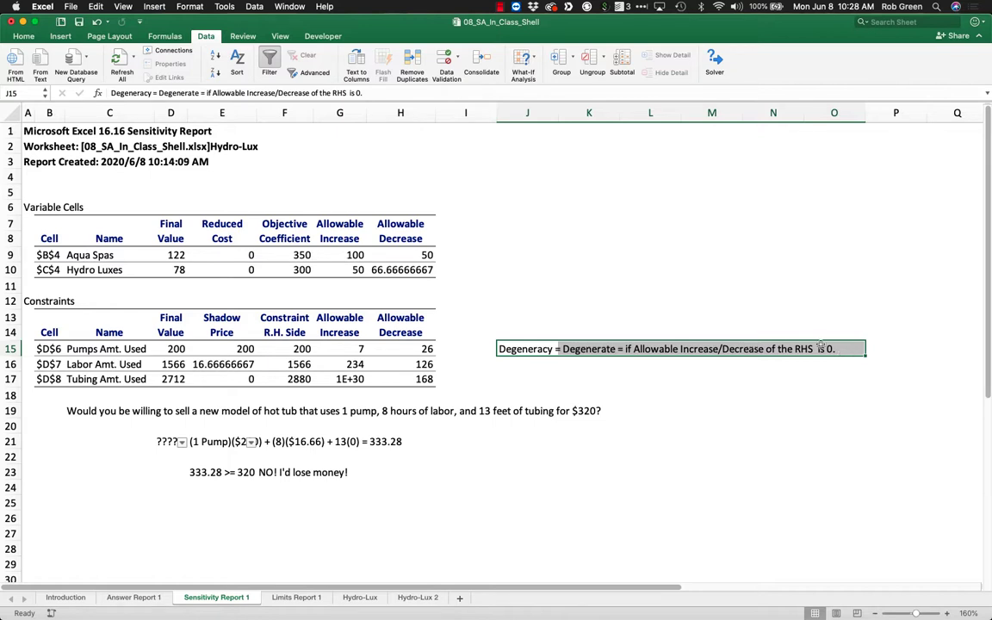
left_click(614, 258)
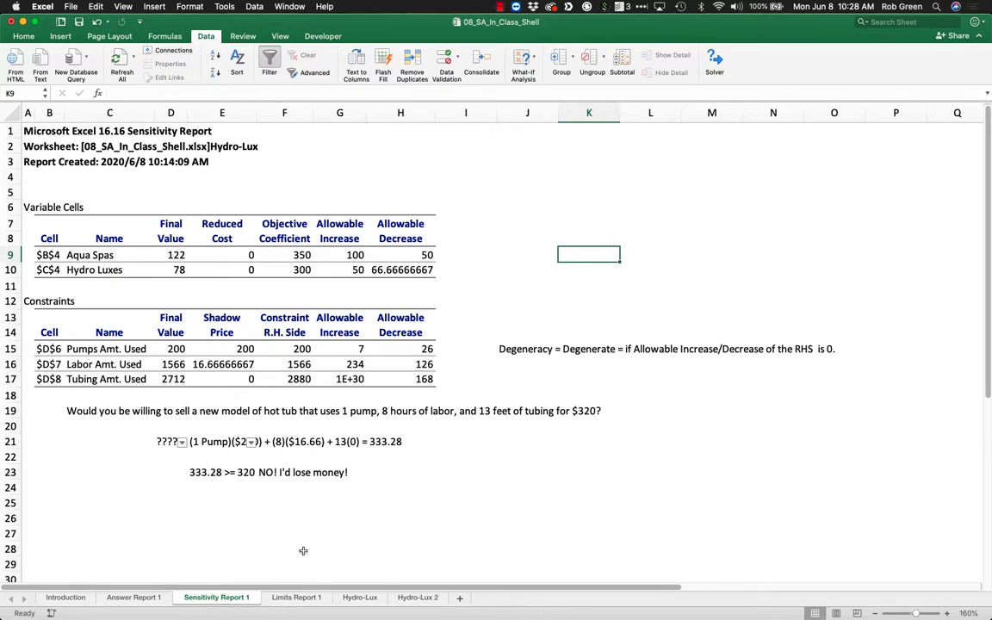
Examine the lower limits, upper limits and objective results for both models on the Limits Report 1 sheet.
left_click(292, 598)
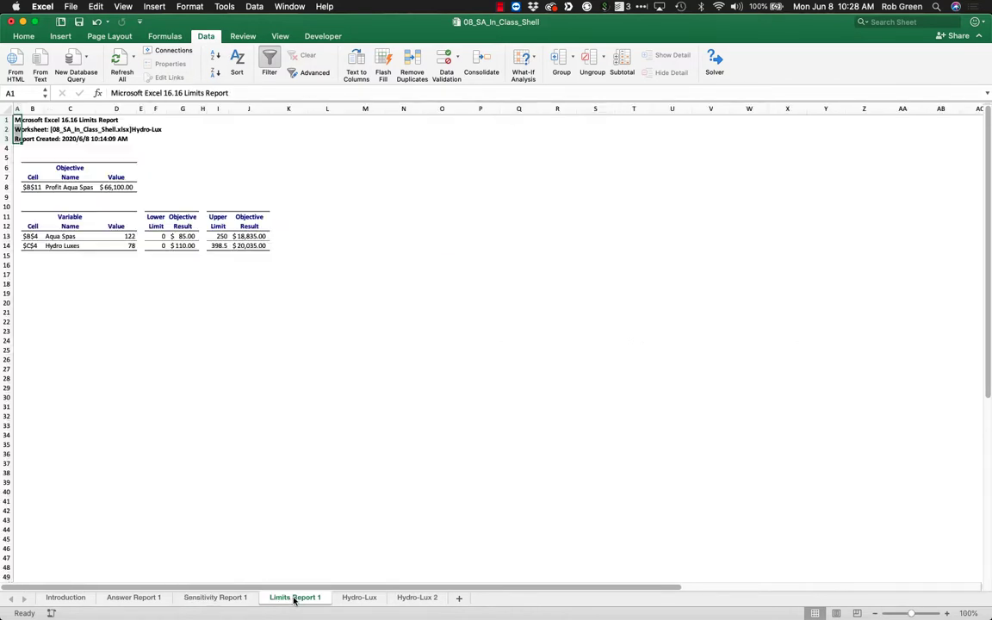
left_click(948, 613)
left_click(949, 613)
left_click(949, 614)
left_click(948, 613)
left_click(949, 613)
left_click(492, 376)
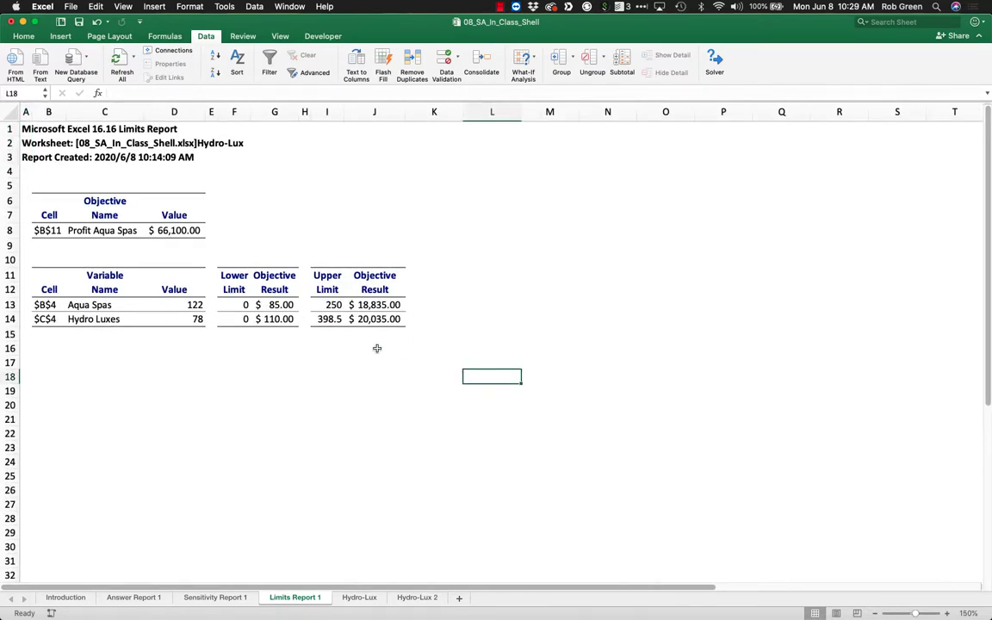
left_click_drag(234, 276, 238, 307)
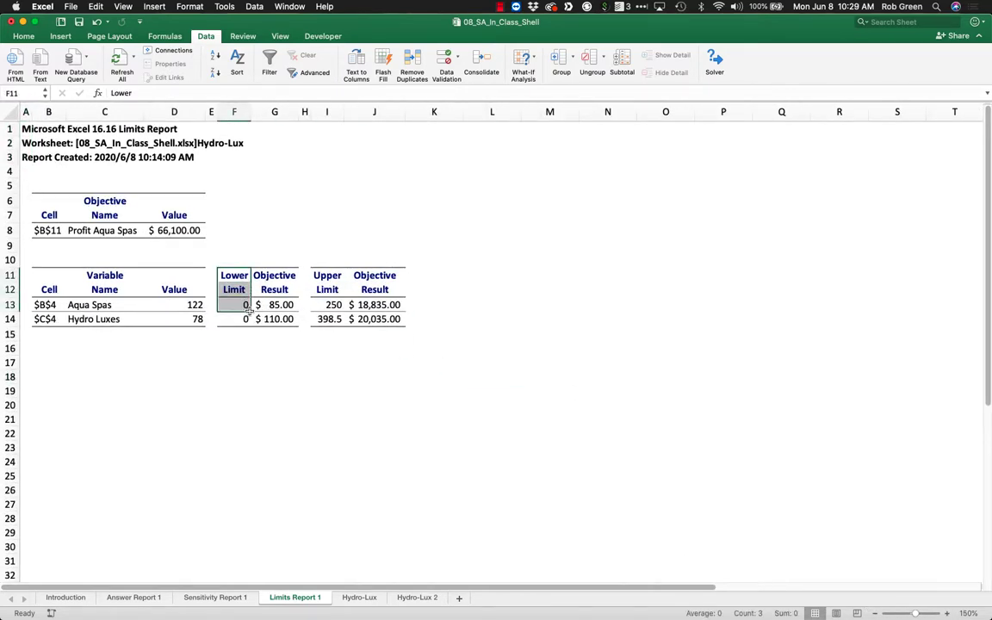
left_click_drag(327, 305, 327, 318)
left_click_drag(370, 275, 86, 321)
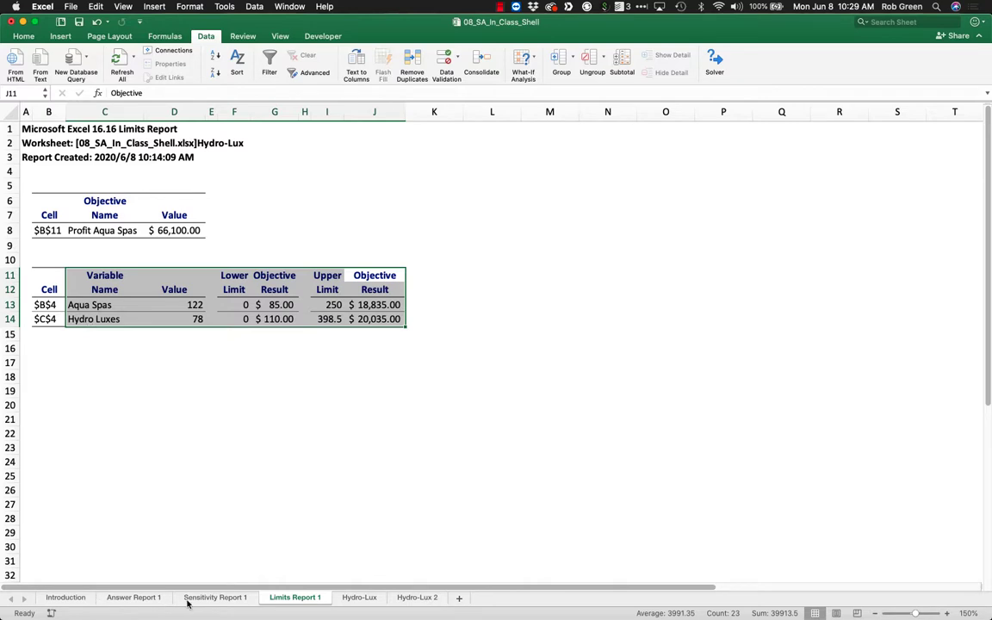
Switch to the 08_Sensitivity_Analysis presentation in PowerPoint, read the Key Points slide, and return to the Excel workbook.
left_click(359, 598)
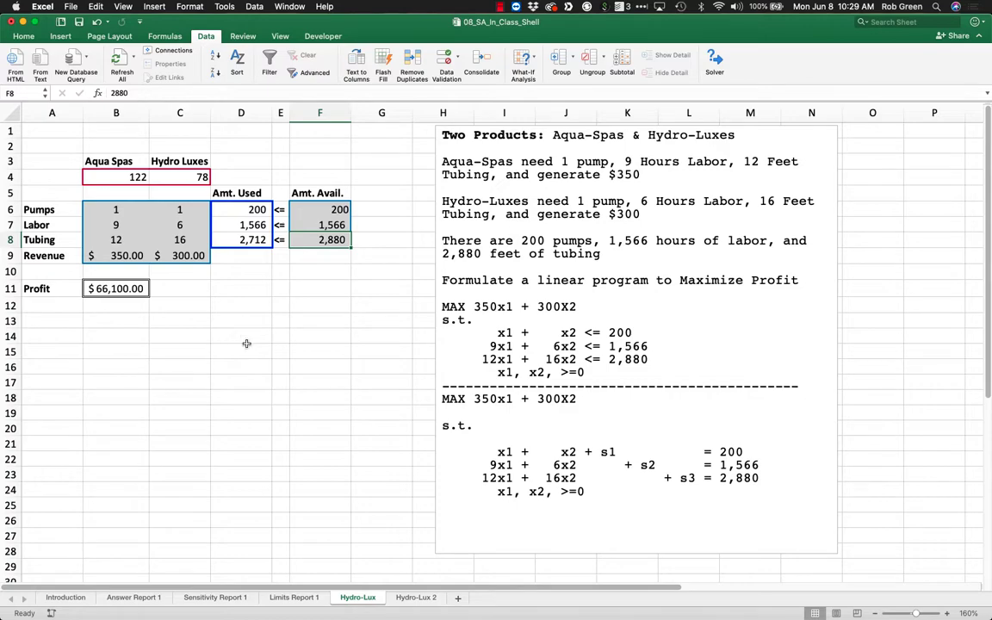
mouse_move(987, 271)
key("ctrl+Up")
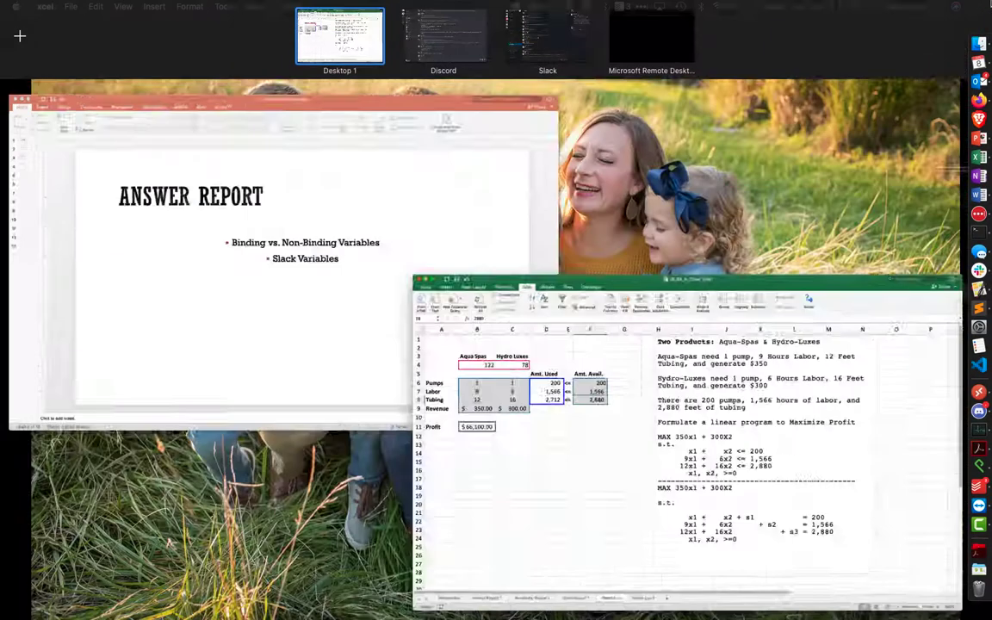
left_click(345, 267)
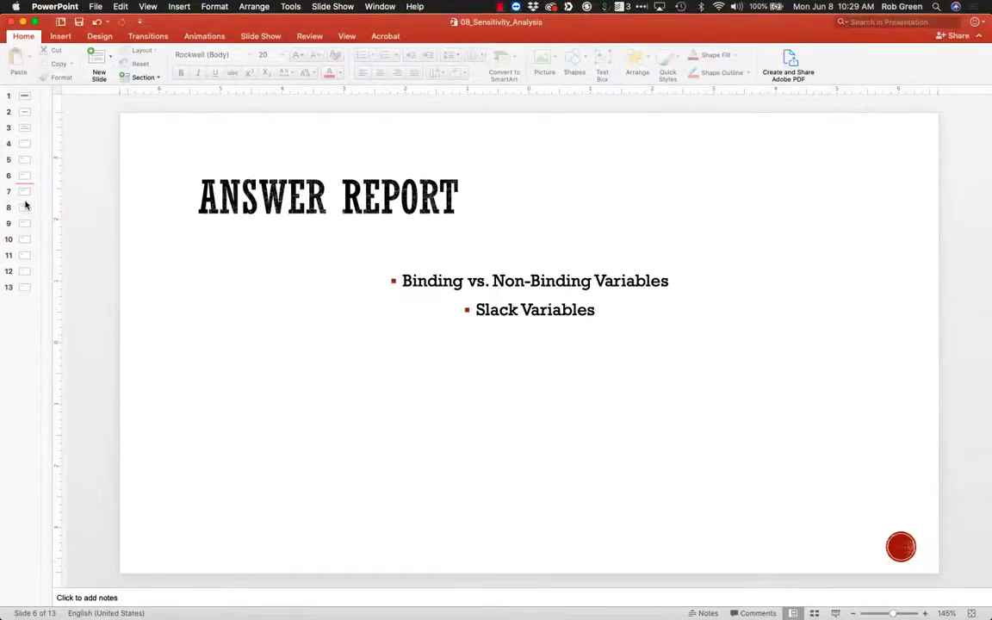
left_click(24, 254)
left_click(25, 271)
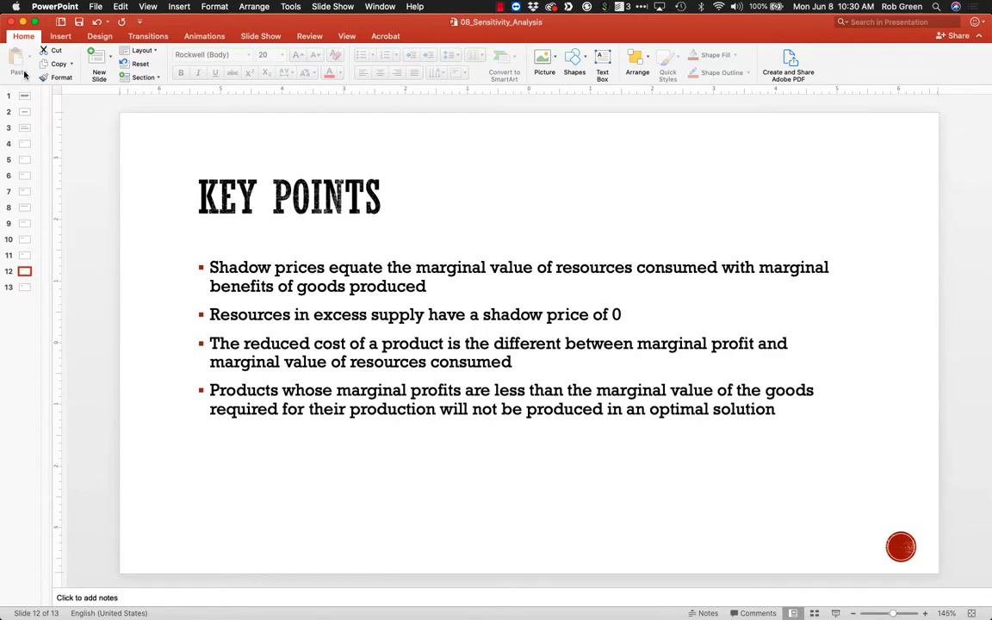
left_click(23, 22)
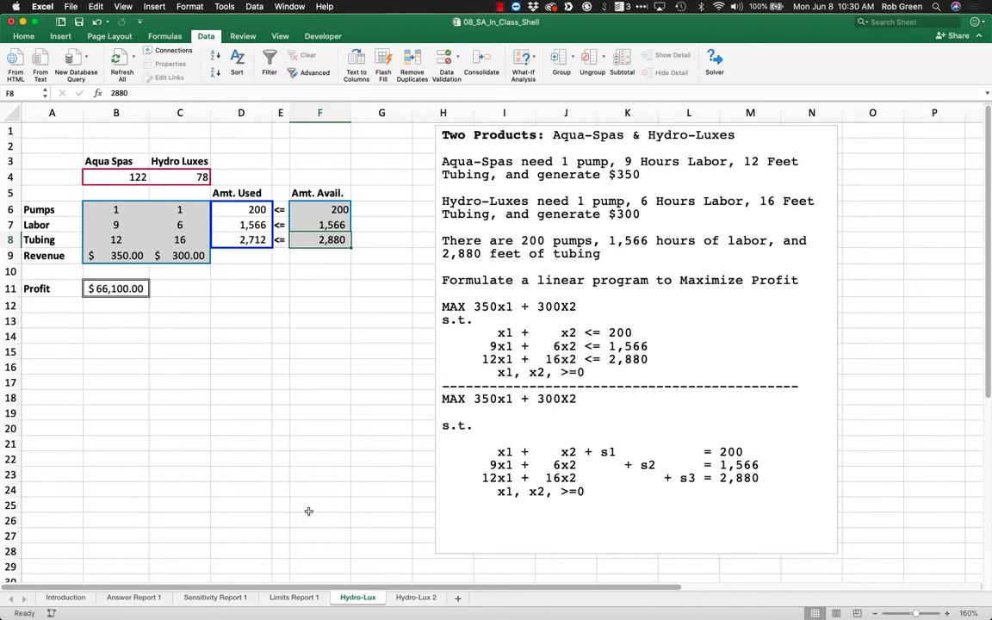
Review the variable cells and each constraint's binding status and slack on the Answer Report 1 sheet.
left_click(123, 603)
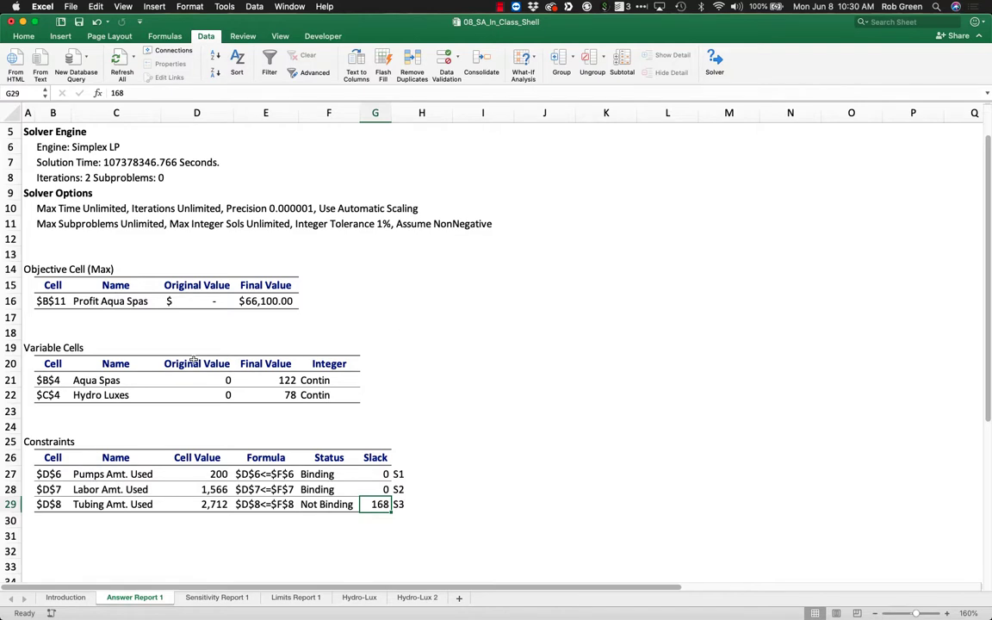
left_click_drag(121, 365, 396, 525)
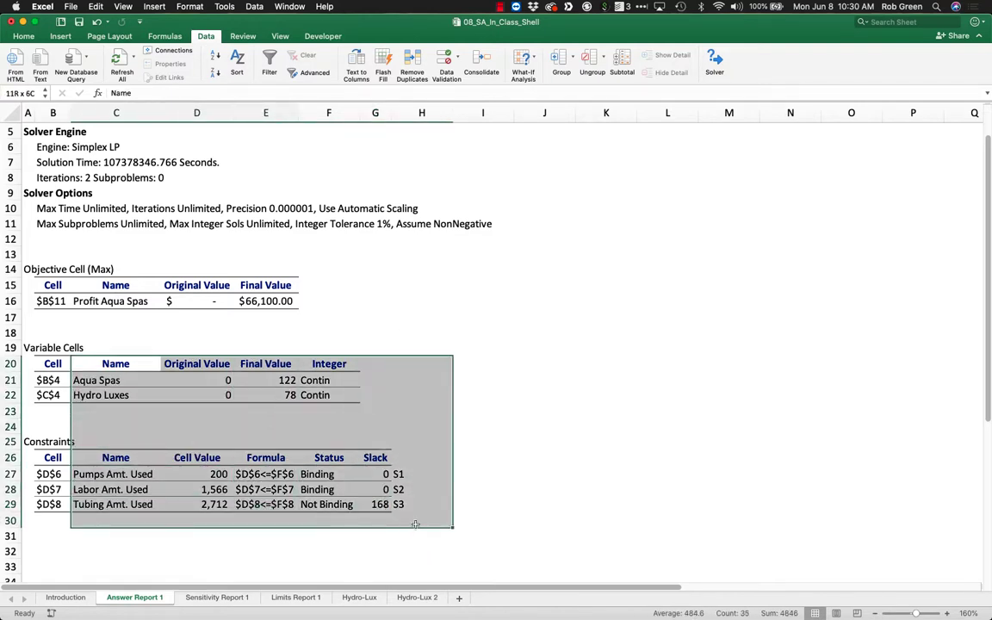
left_click(414, 489)
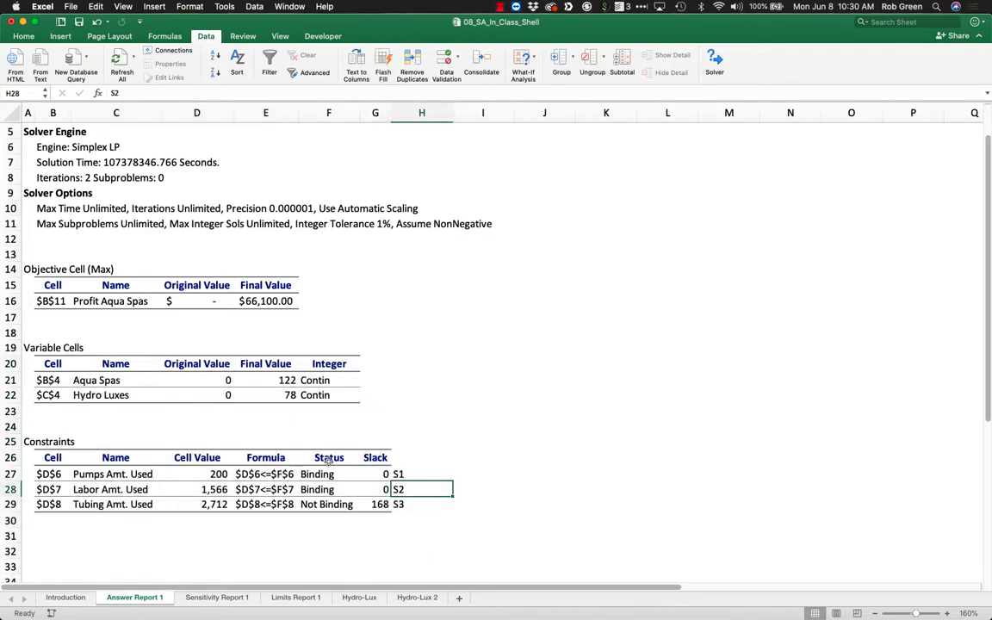
left_click_drag(329, 463, 328, 505)
Review the reduced costs, shadow prices and allowable constraint ranges on Sensitivity Report 1, and return to the Hydro-Lux model sheet.
left_click(217, 597)
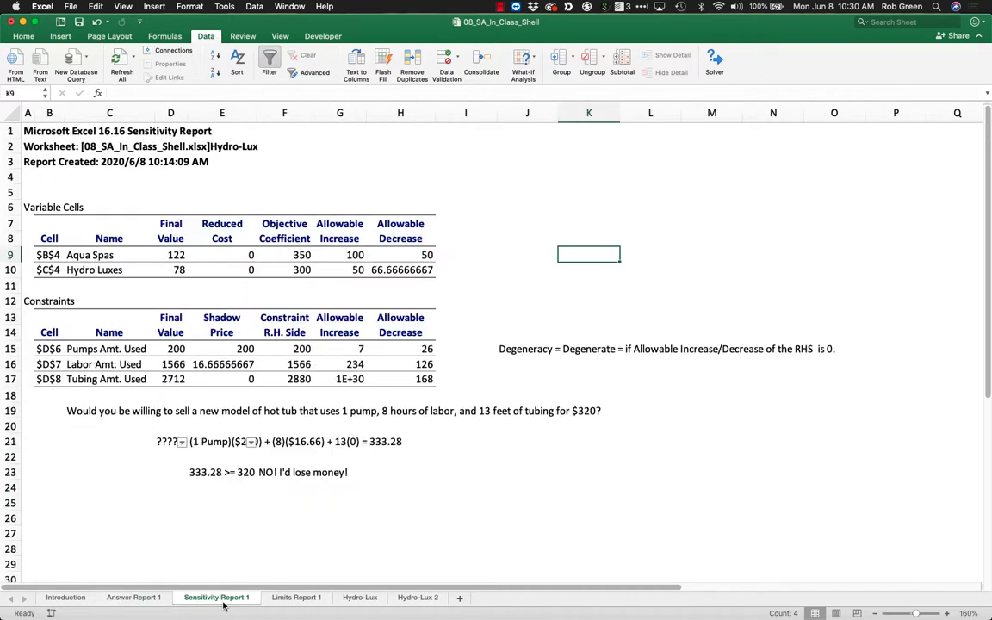
left_click(220, 564)
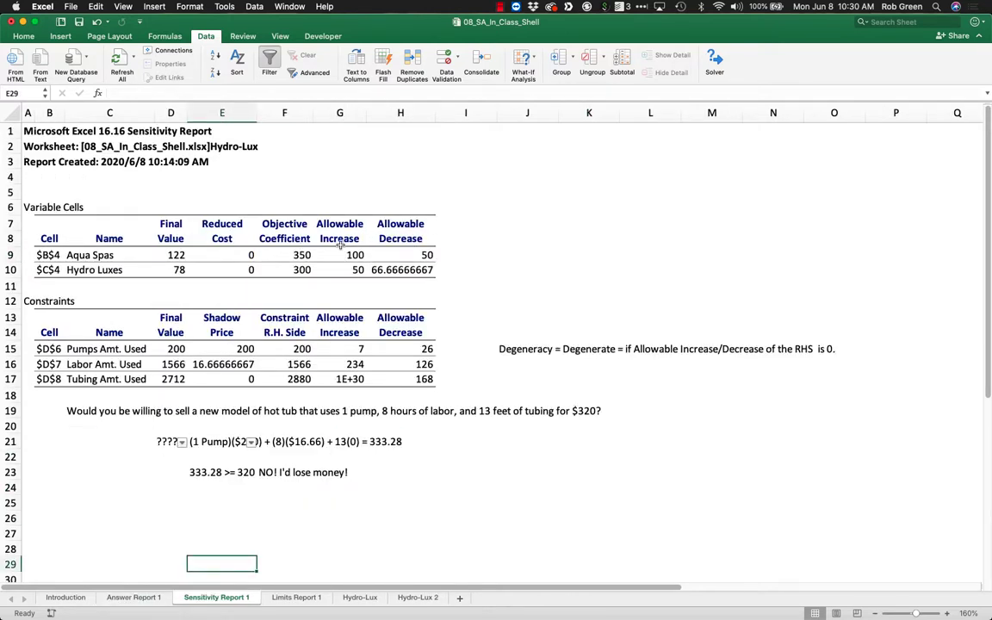
left_click_drag(293, 255, 224, 272)
left_click(241, 303)
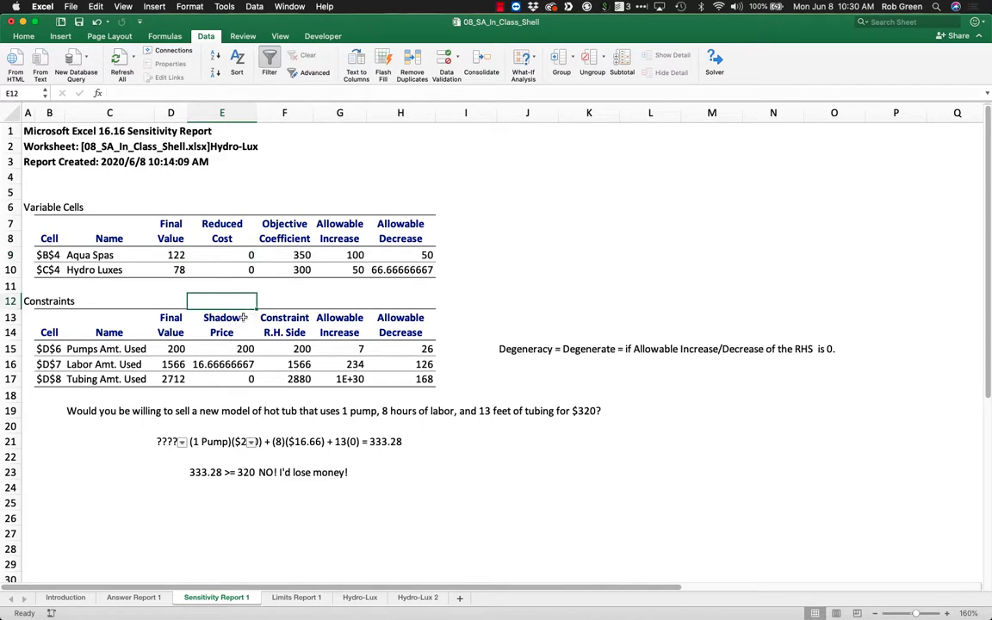
left_click_drag(241, 319, 246, 380)
left_click(245, 352)
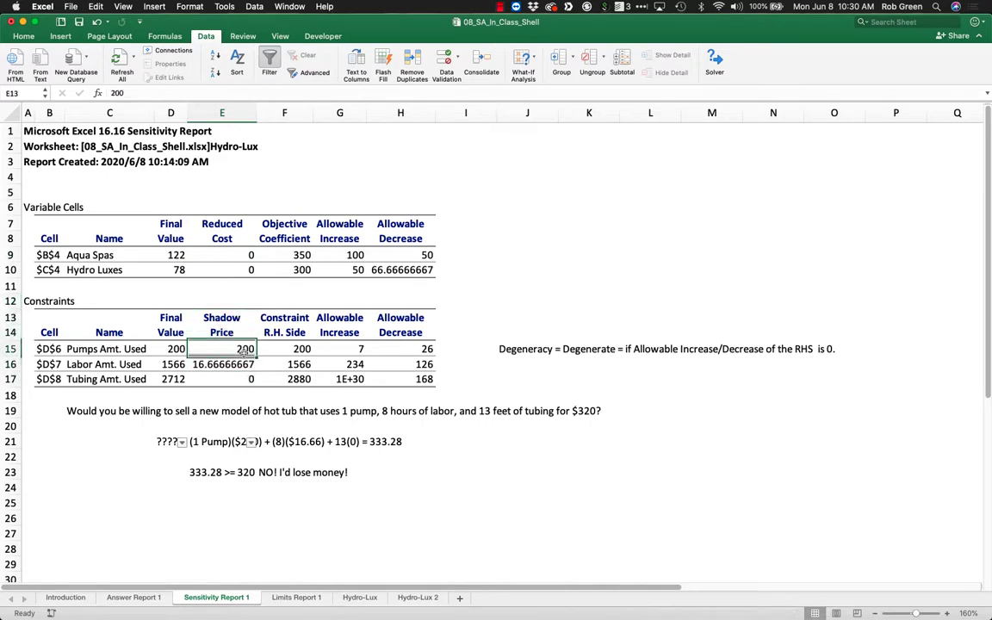
left_click_drag(115, 349, 172, 376)
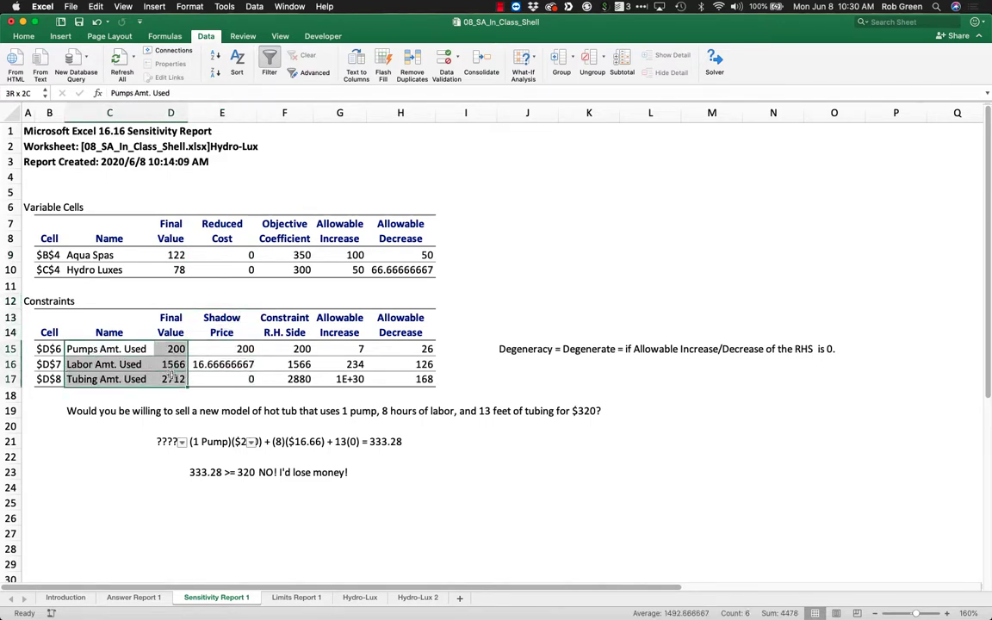
left_click_drag(339, 332, 408, 379)
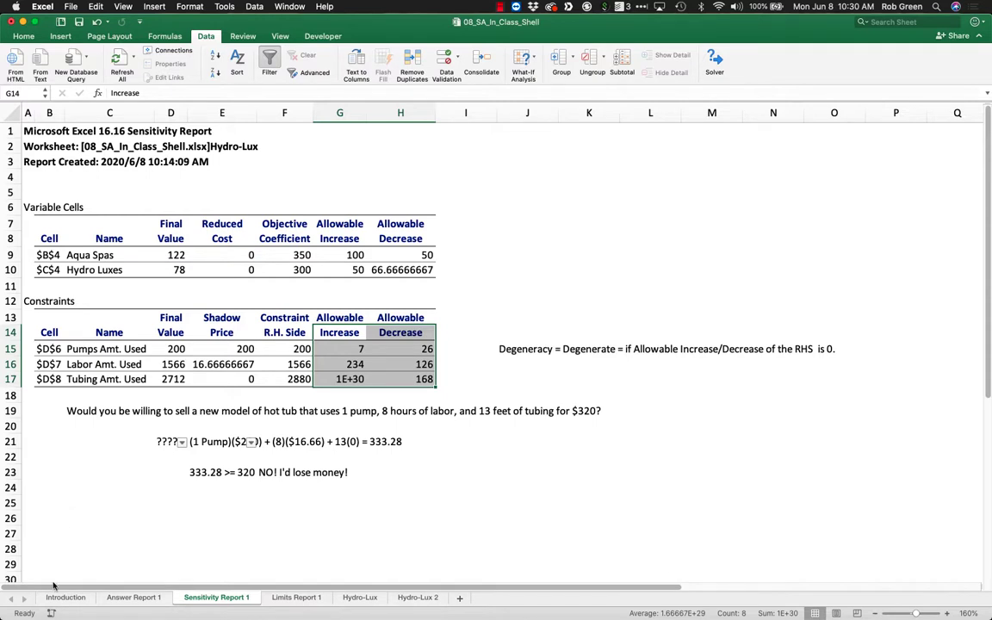
left_click(358, 597)
left_click(328, 426)
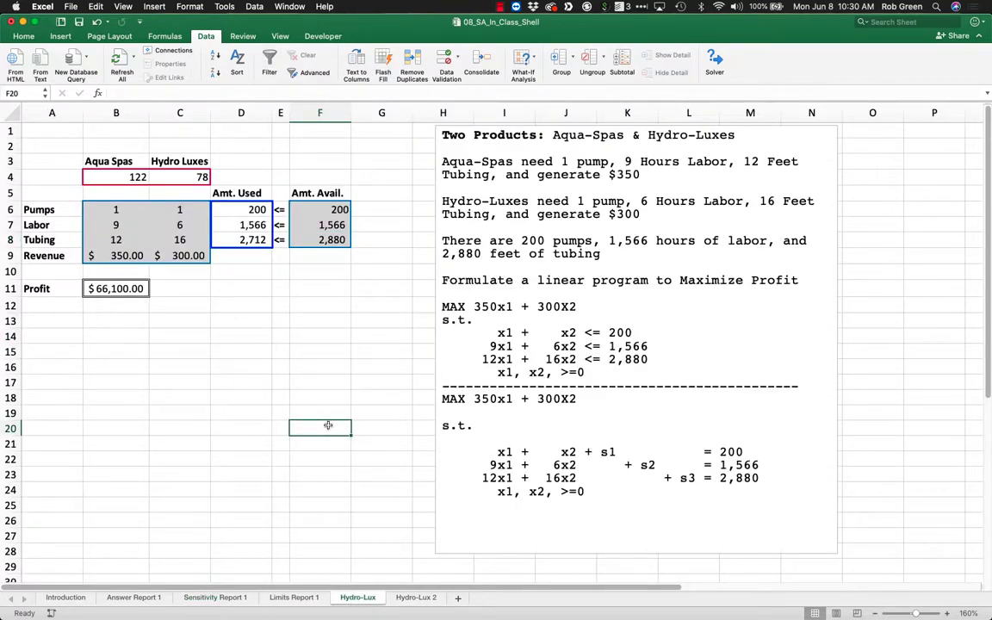